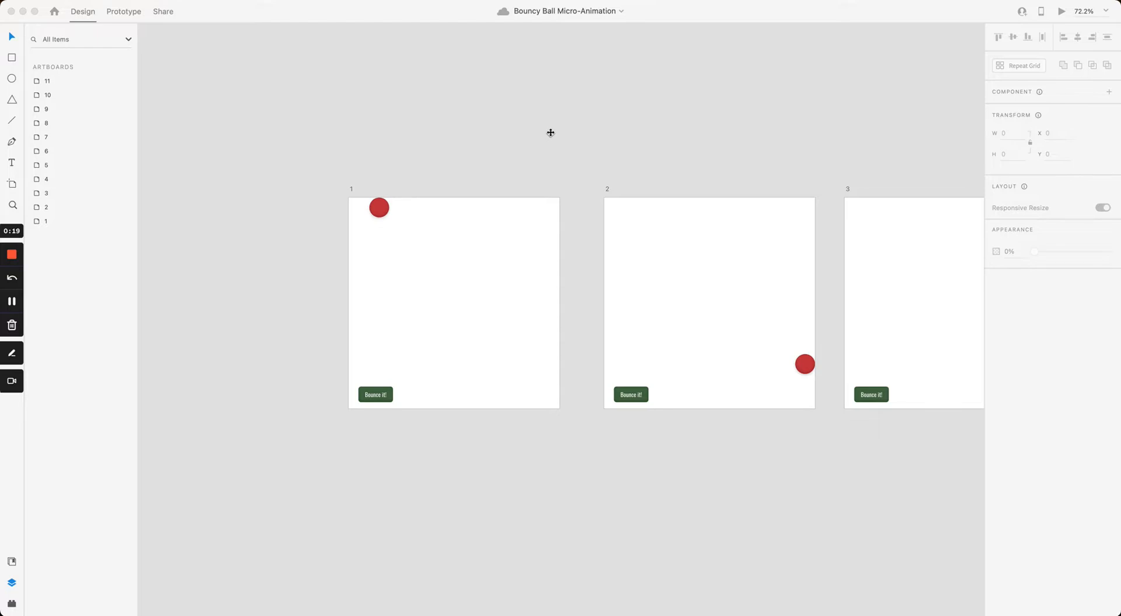
Step: Pan across the canvas from artboards 1–3 out to artboard 9
click(560, 127)
drag(553, 135, 430, 155)
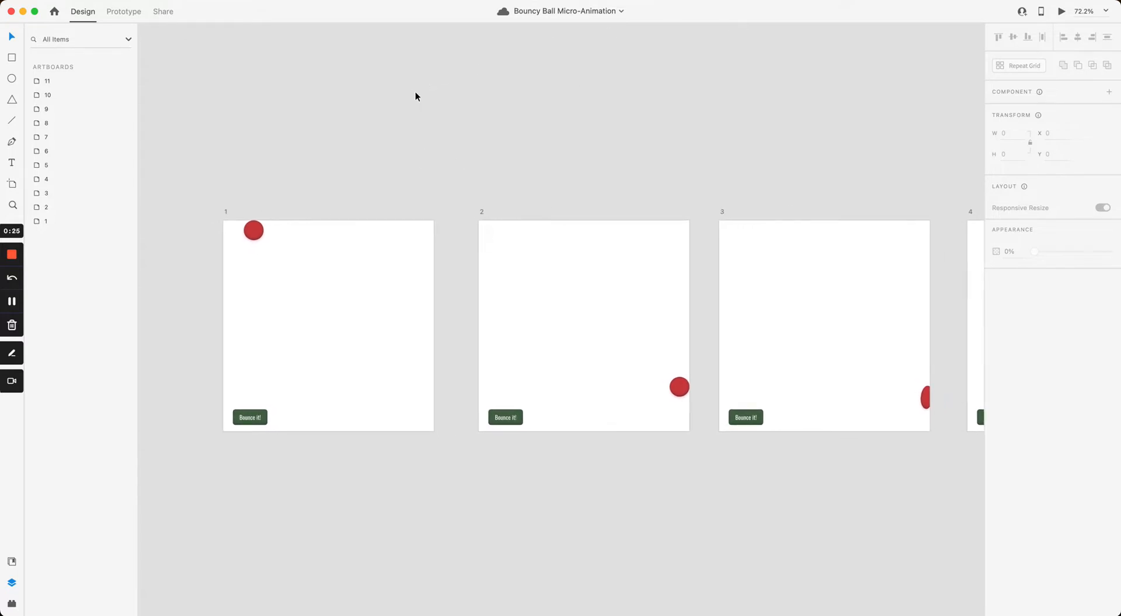
drag(411, 123, 433, 104)
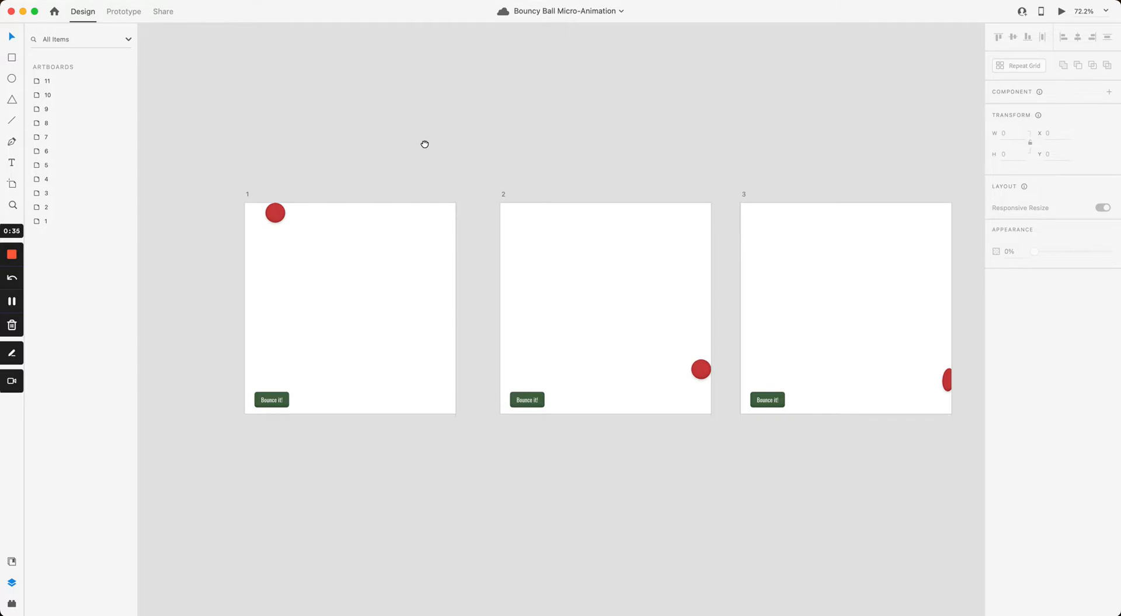
mouse_move(426, 142)
mouse_down()
mouse_move(465, 173)
mouse_move(453, 156)
mouse_move(408, 148)
mouse_move(419, 157)
mouse_up()
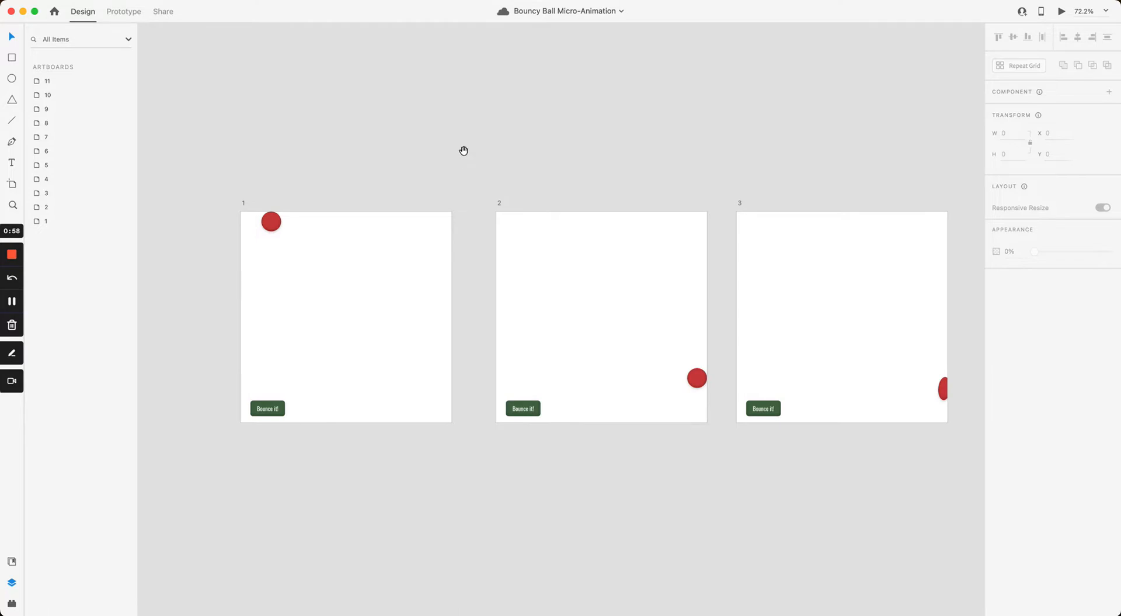
drag(463, 153, 463, 175)
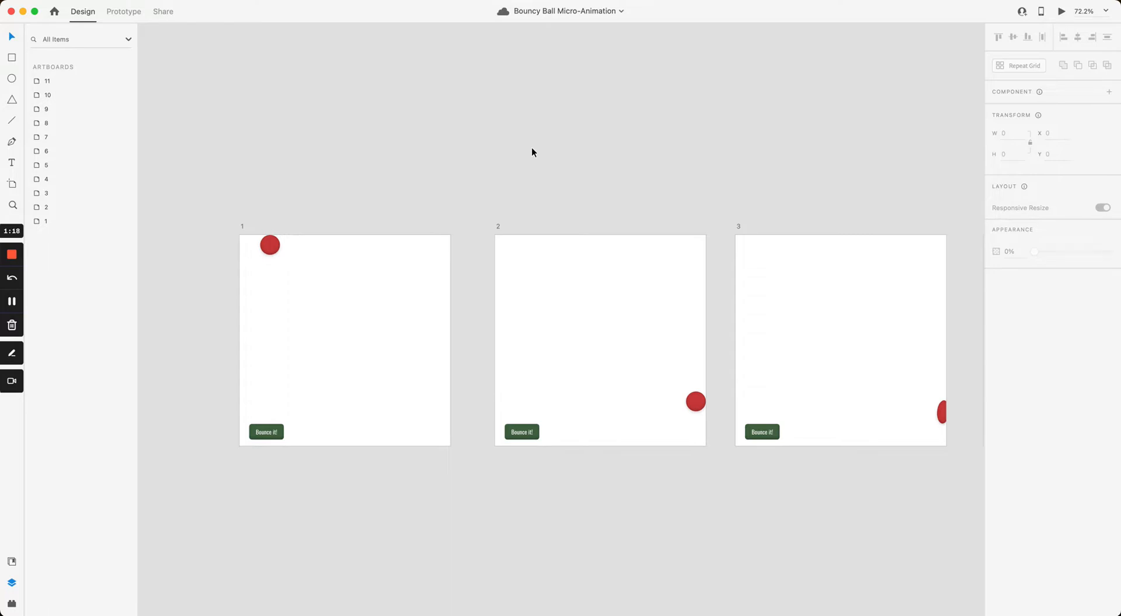
mouse_move(533, 163)
mouse_down()
mouse_move(500, 165)
mouse_move(547, 166)
mouse_up()
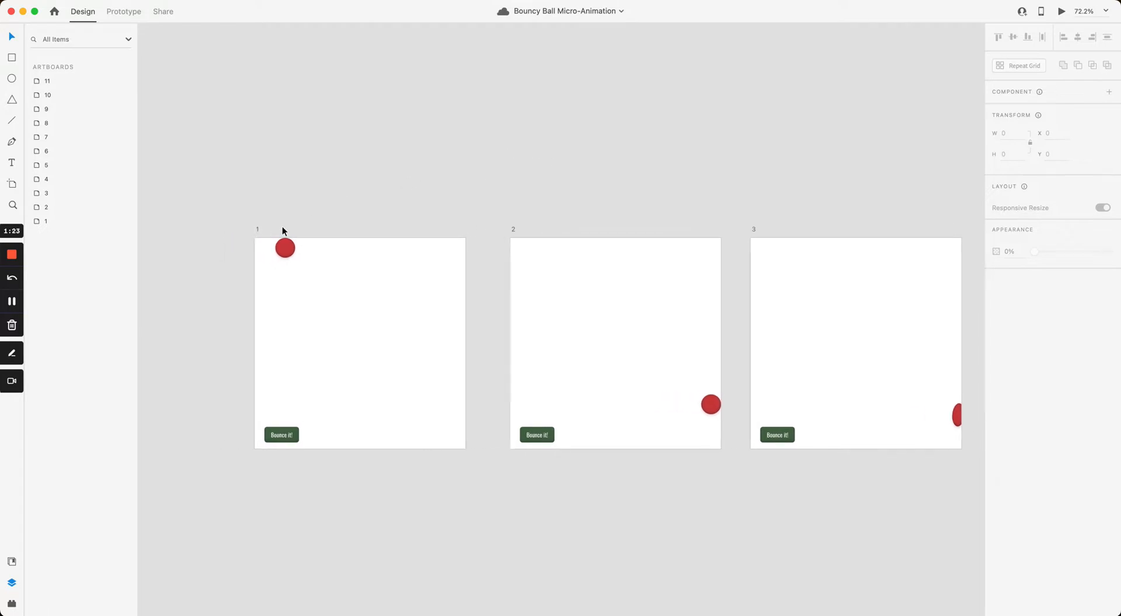
scroll(251, 265, up, 5)
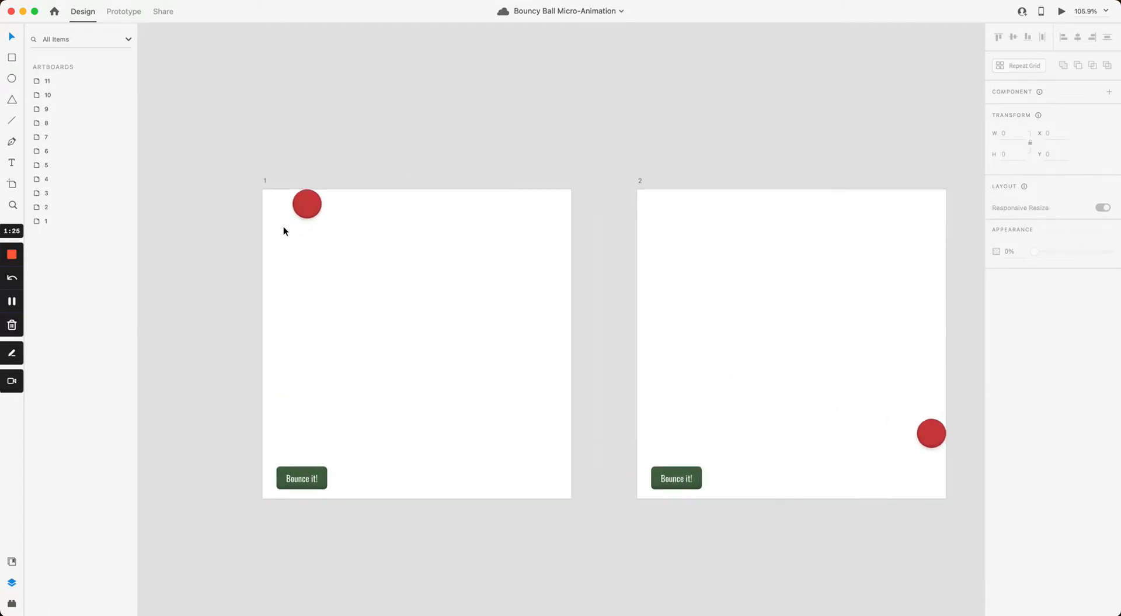
mouse_move(308, 210)
mouse_down()
mouse_move(234, 207)
mouse_move(296, 197)
mouse_up()
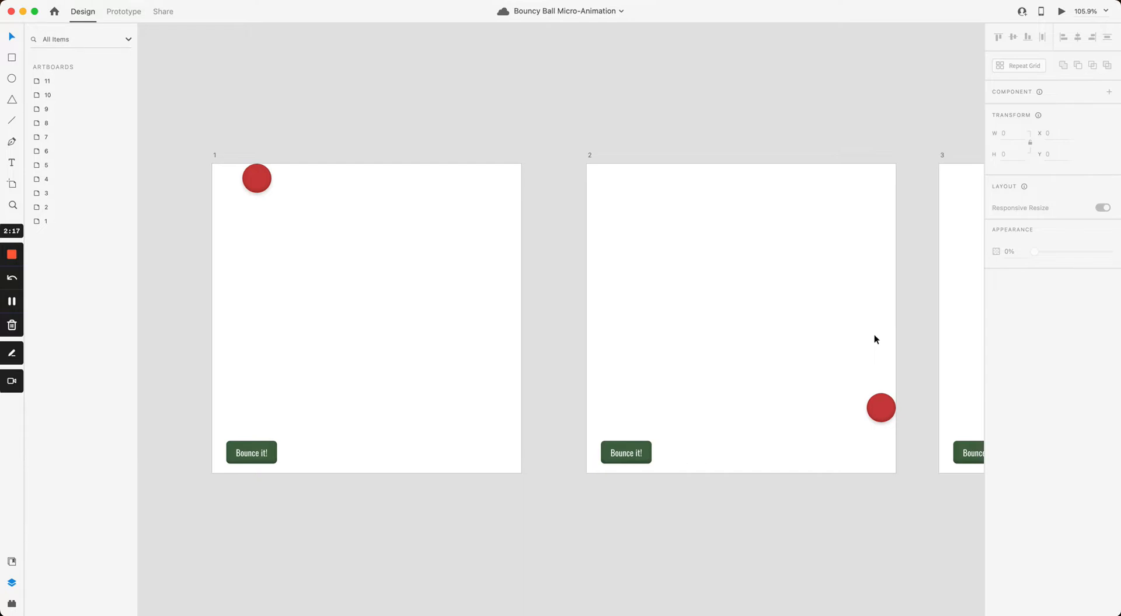
drag(878, 326, 578, 297)
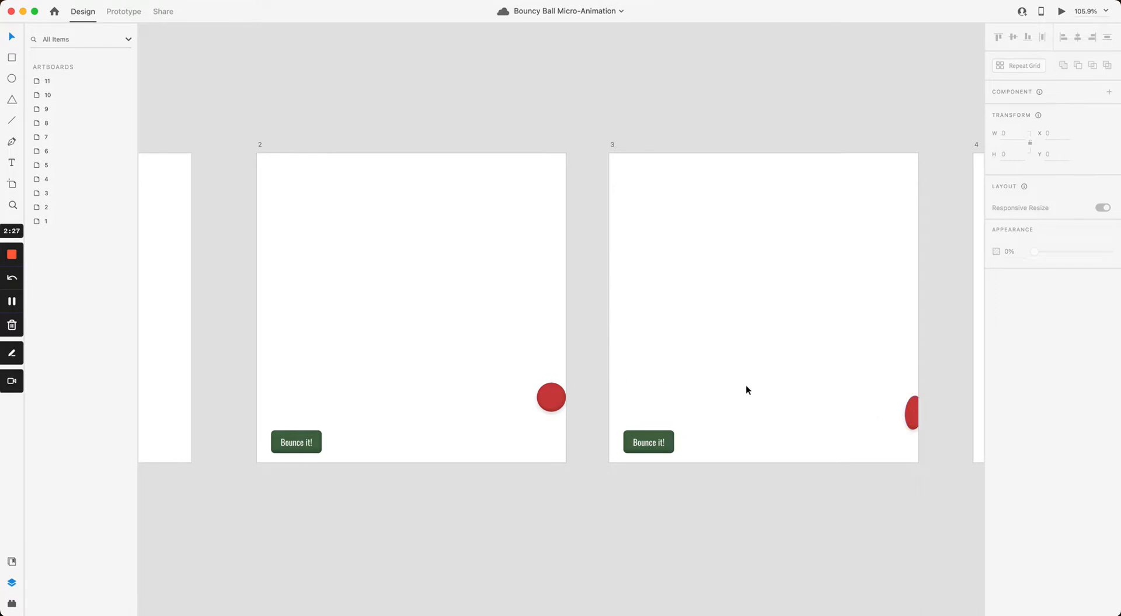
drag(902, 325, 505, 327)
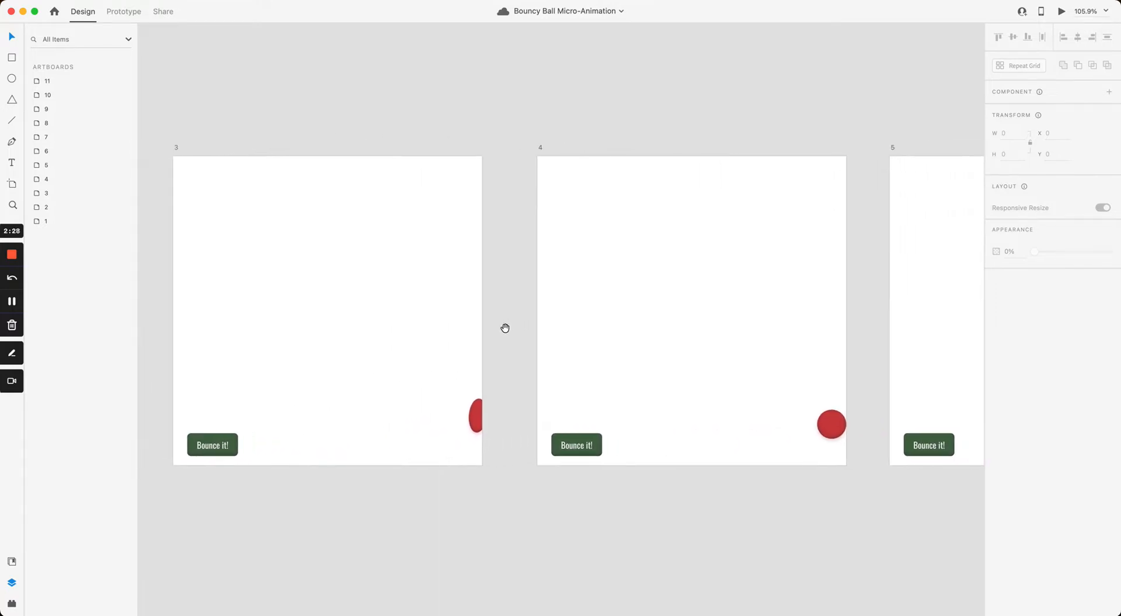
drag(864, 375, 500, 378)
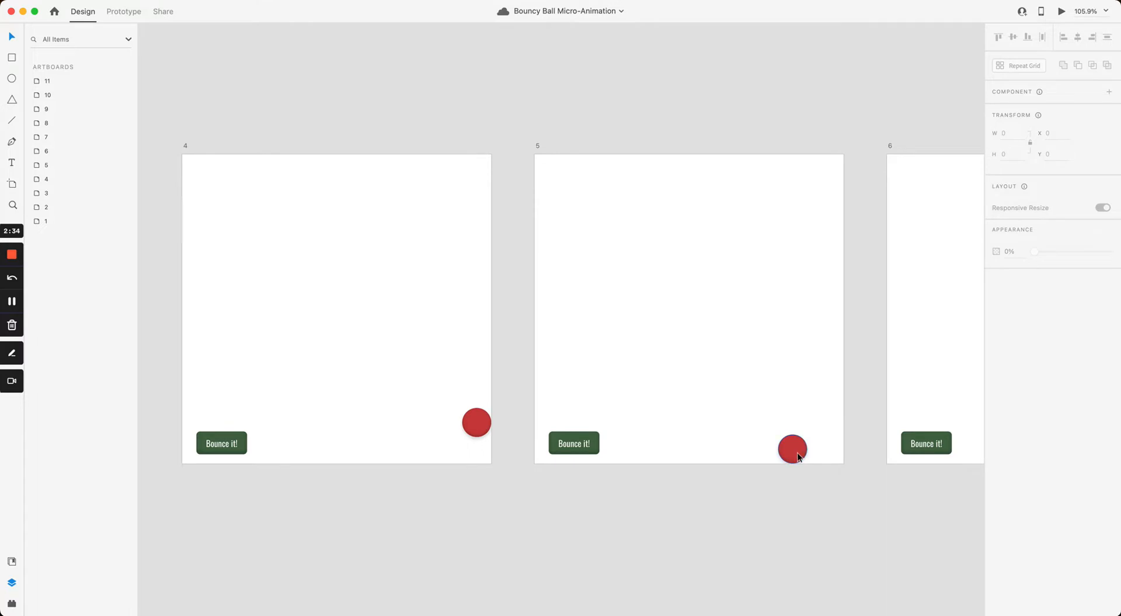
scroll(790, 449, down, 2)
drag(689, 399, 828, 388)
scroll(704, 366, down, 1)
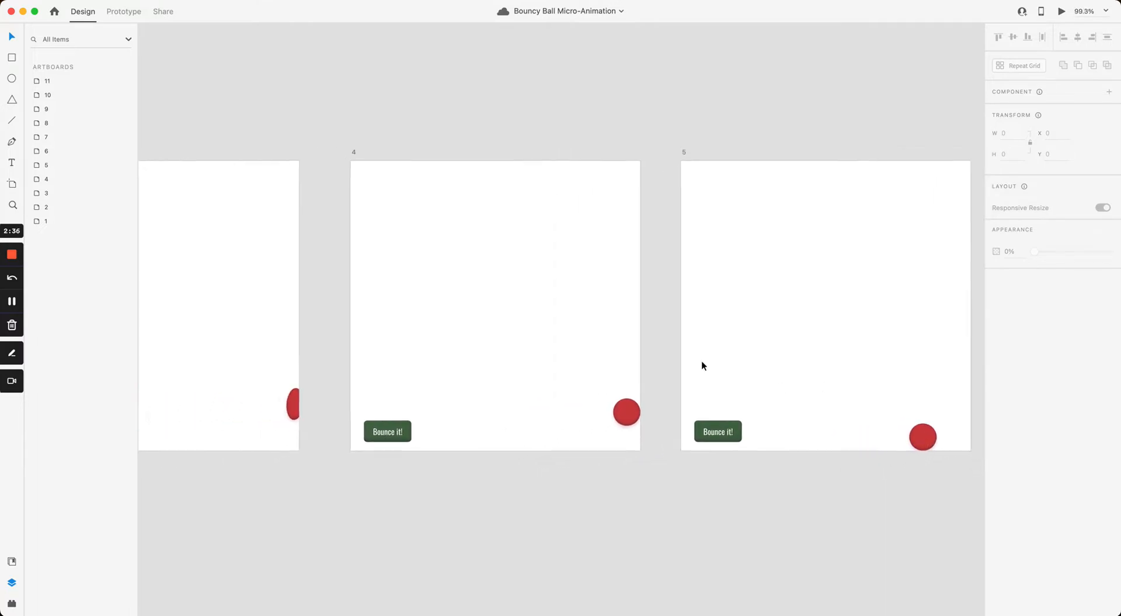
drag(234, 266, 803, 260)
drag(445, 249, 801, 248)
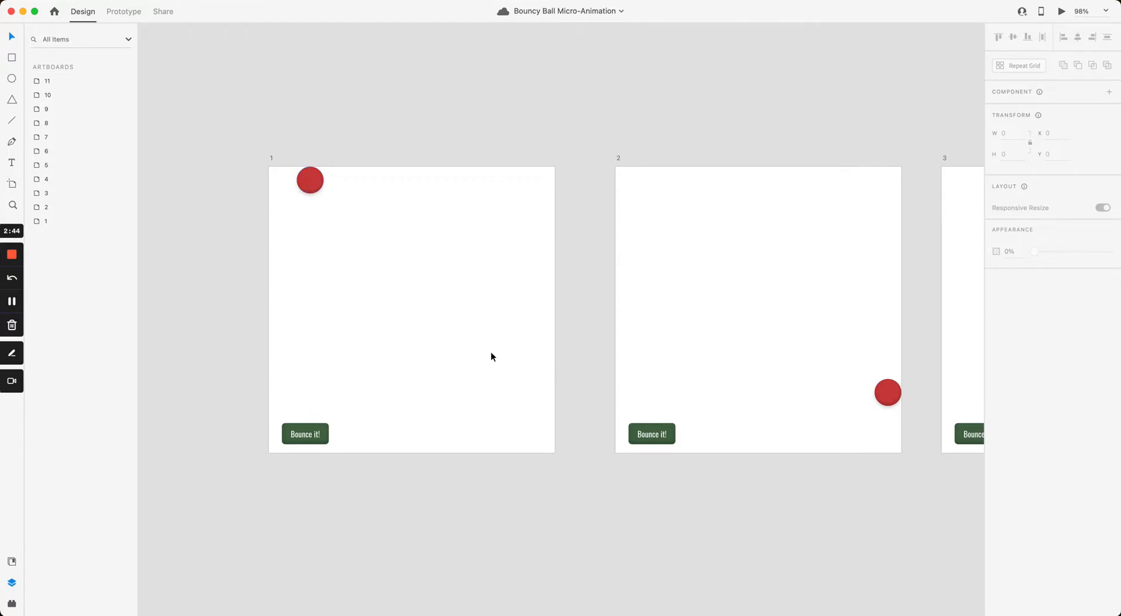
drag(688, 353, 386, 343)
scroll(525, 345, right, 3)
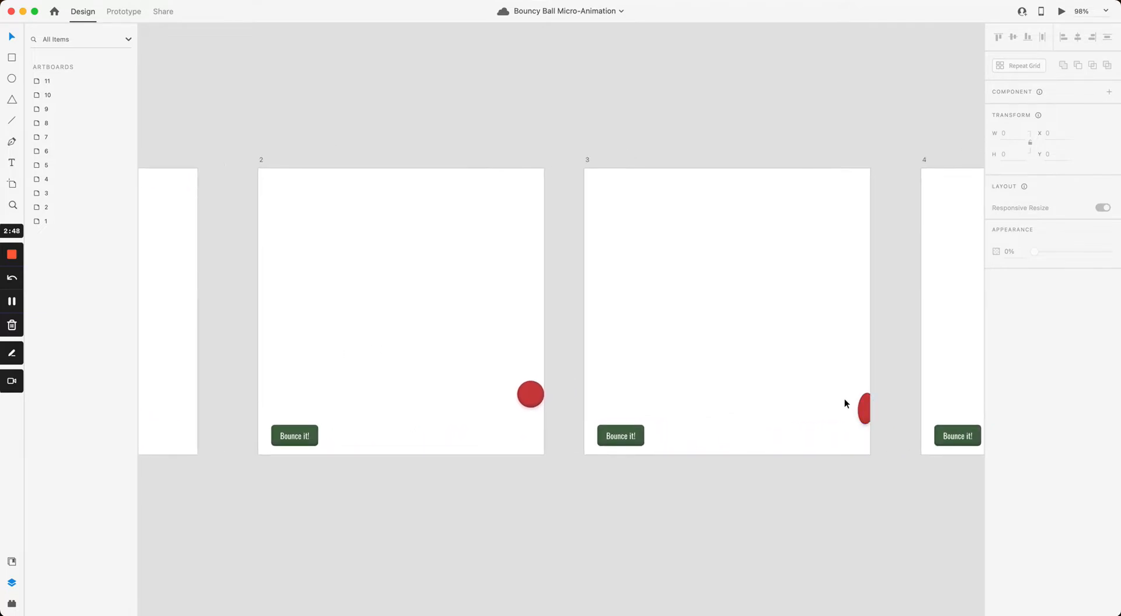
drag(870, 388, 491, 384)
drag(823, 397, 552, 385)
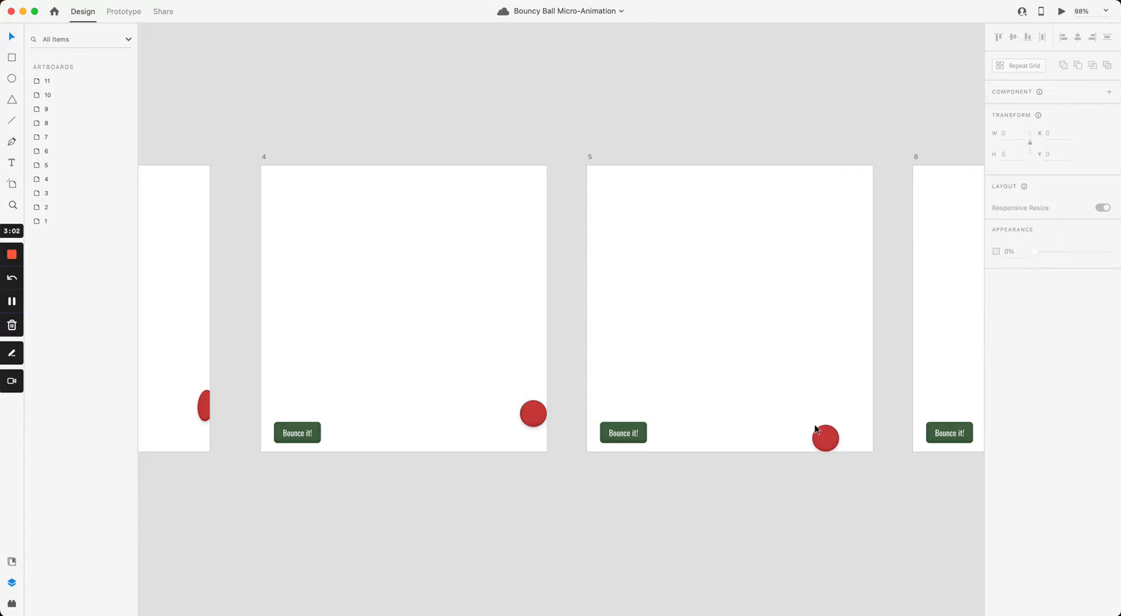
drag(816, 370, 561, 354)
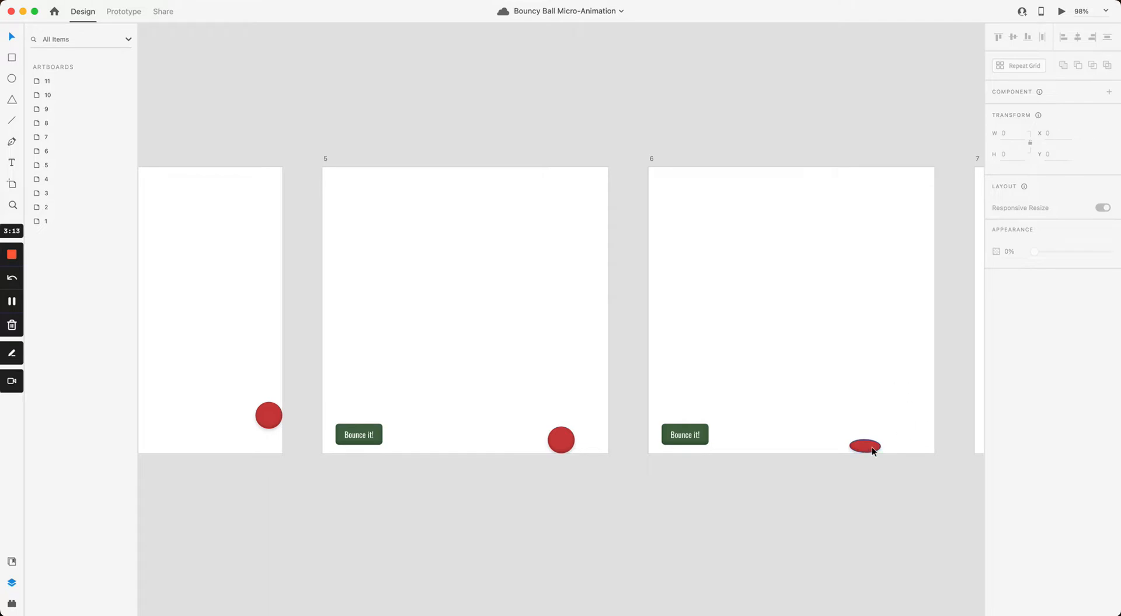
drag(889, 438, 607, 428)
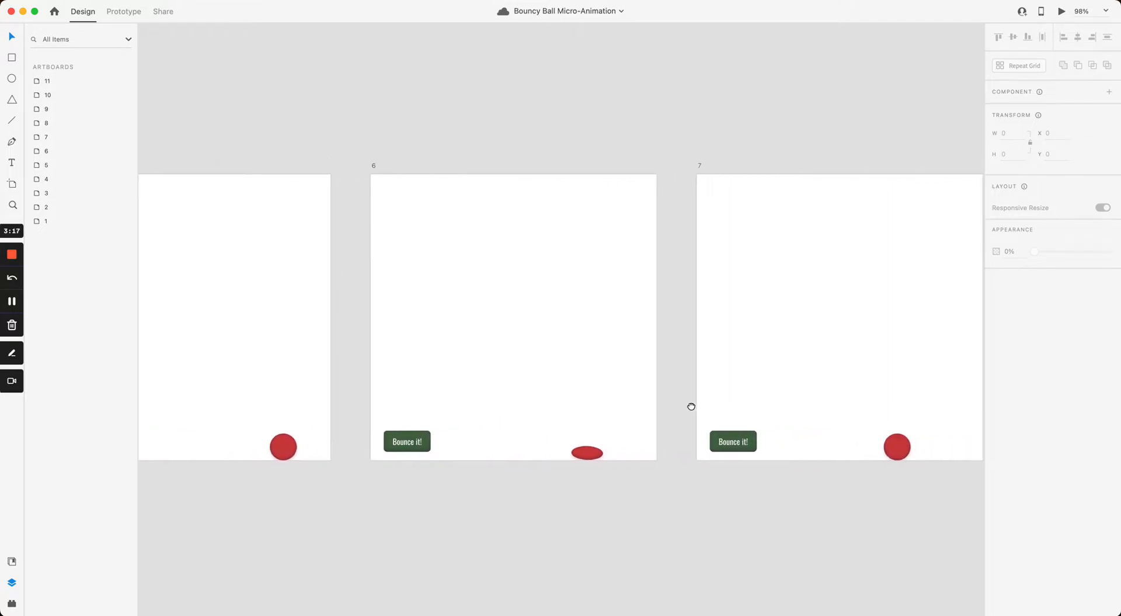
drag(691, 406, 602, 400)
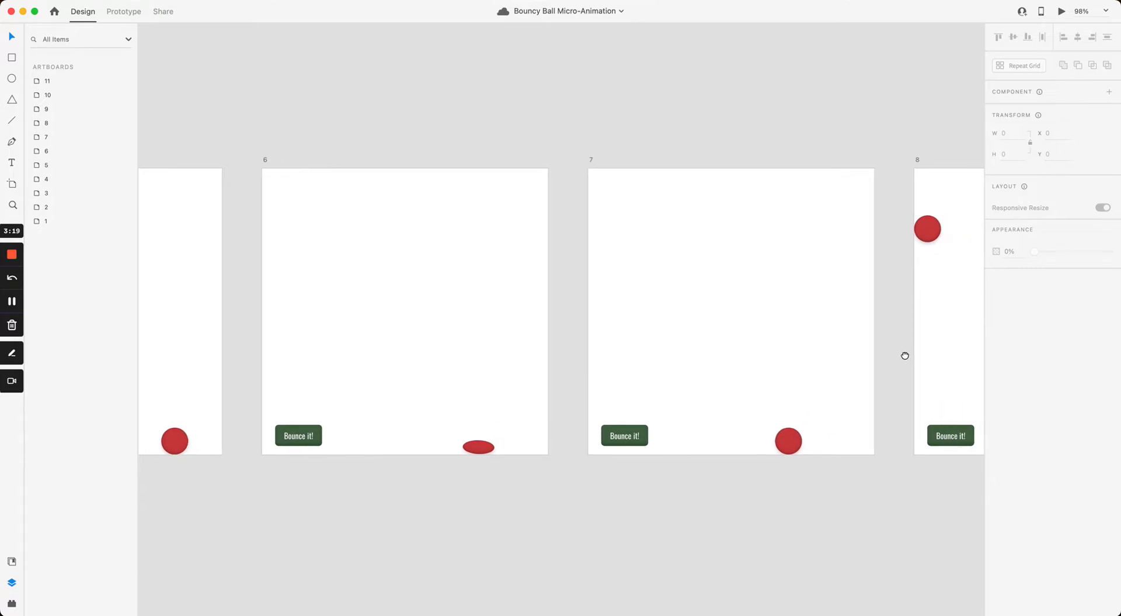
drag(904, 353, 625, 348)
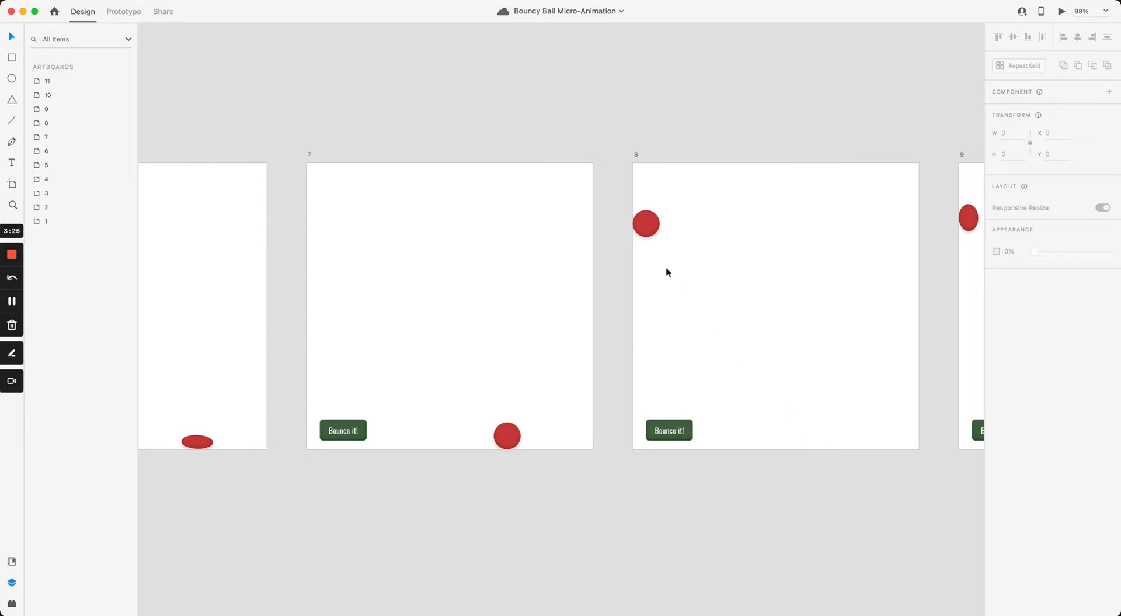
drag(791, 243, 506, 246)
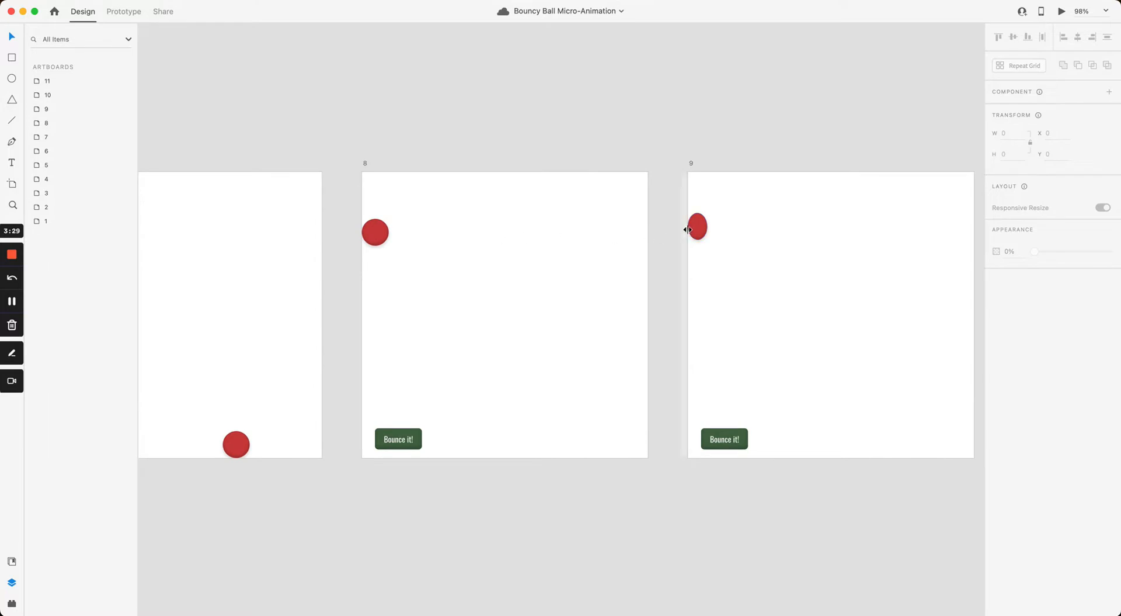
Step: Scroll and pan the canvas back to show artboards 1 to 4
scroll(424, 240, left, 10)
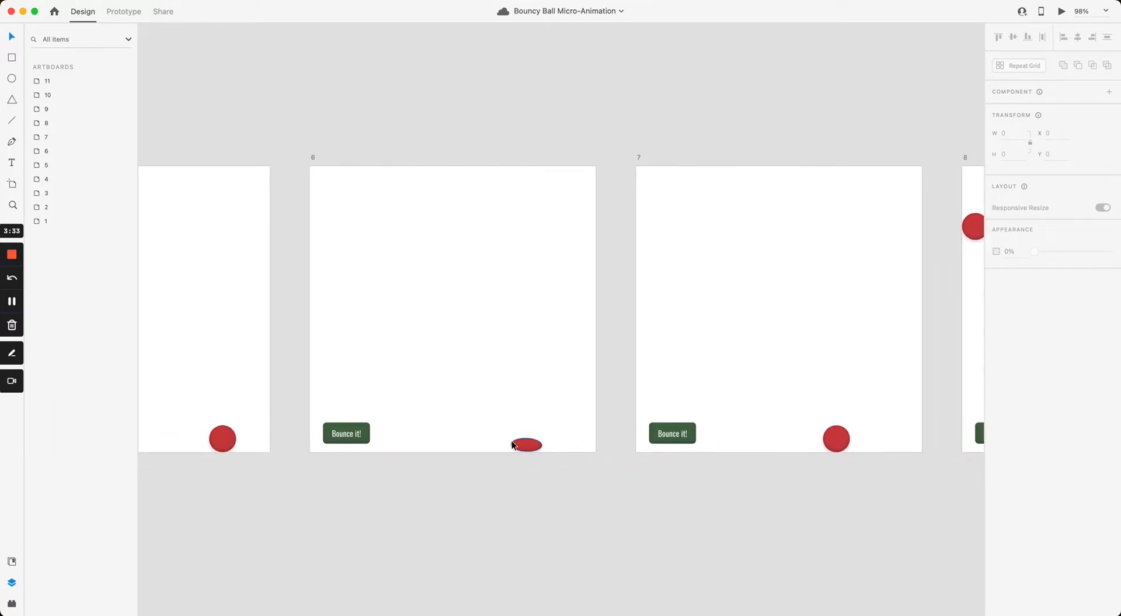
scroll(517, 445, up, 3)
scroll(521, 453, down, 1)
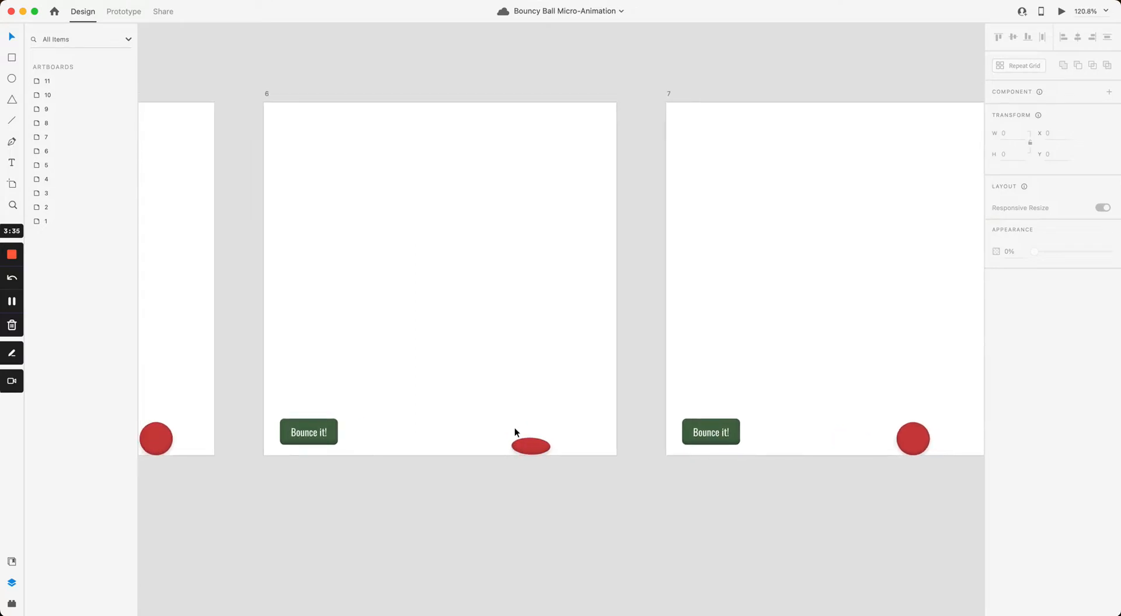
scroll(516, 431, left, 8)
scroll(491, 349, left, 8)
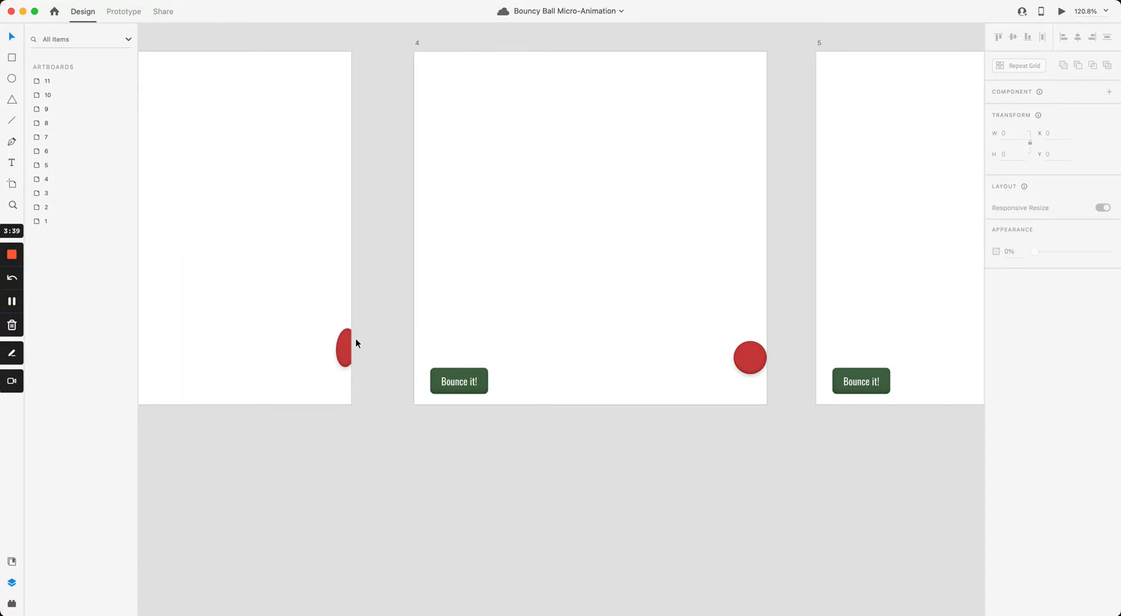
scroll(305, 346, down, 2)
scroll(522, 345, right, 20)
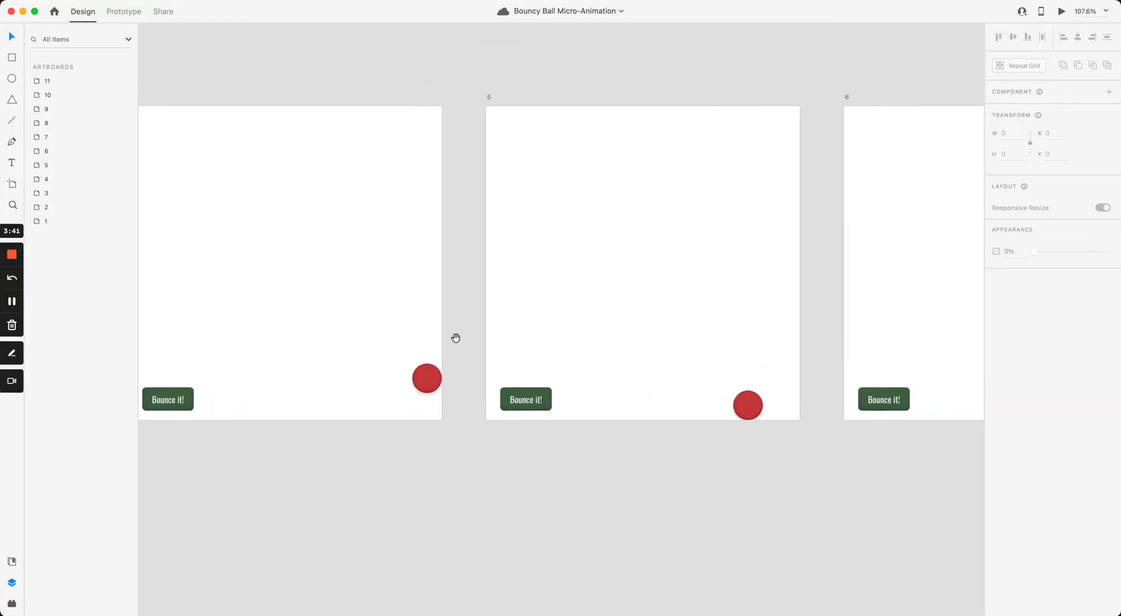
scroll(428, 316, right, 10)
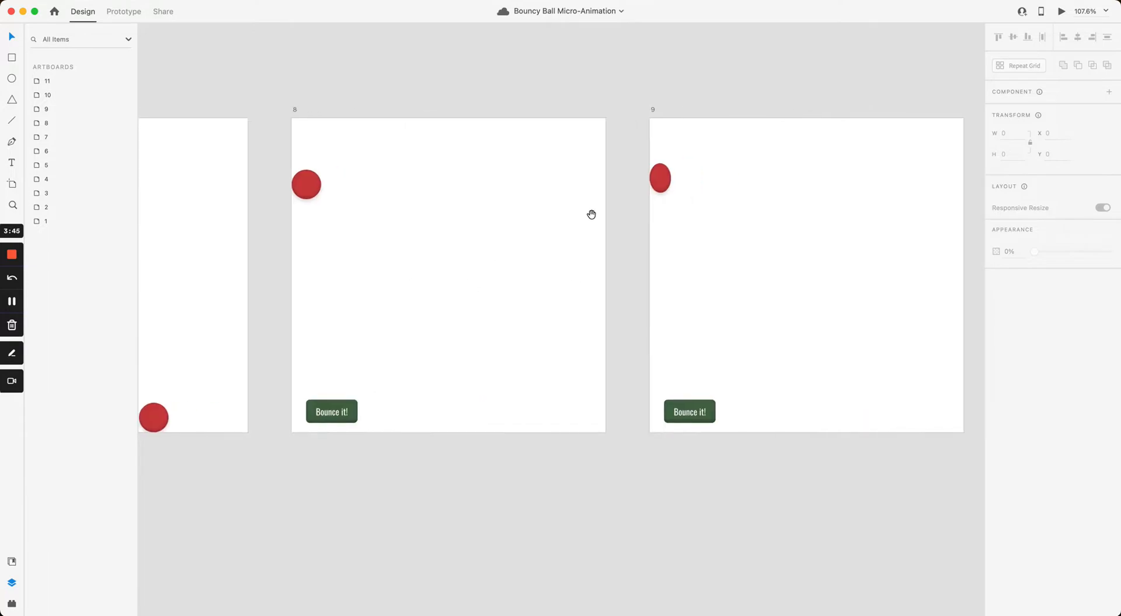
scroll(591, 212, right, 7)
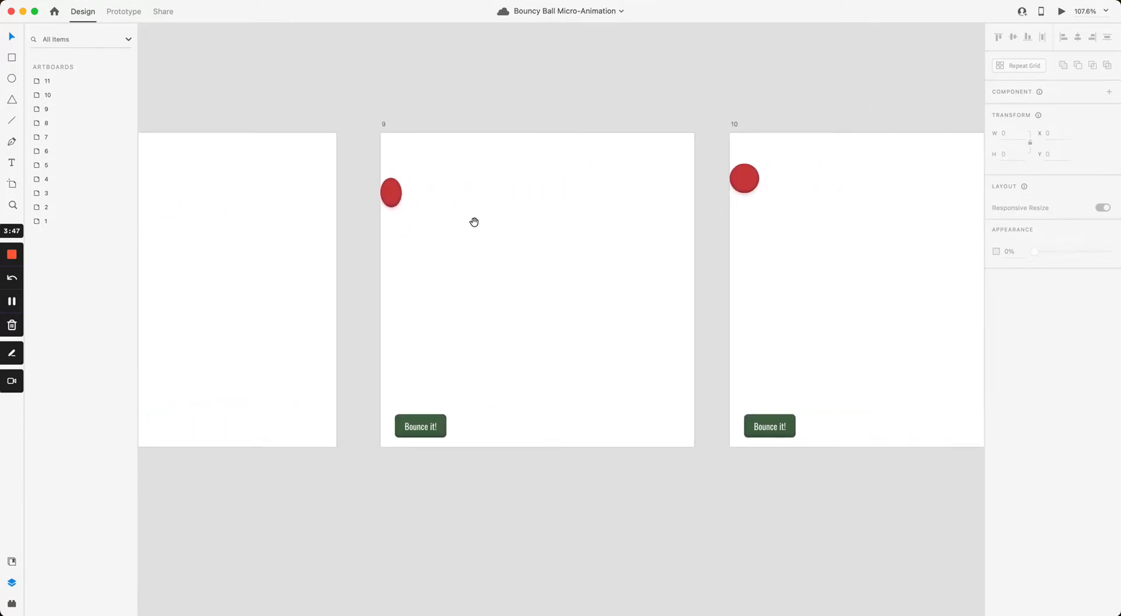
scroll(474, 220, right, 10)
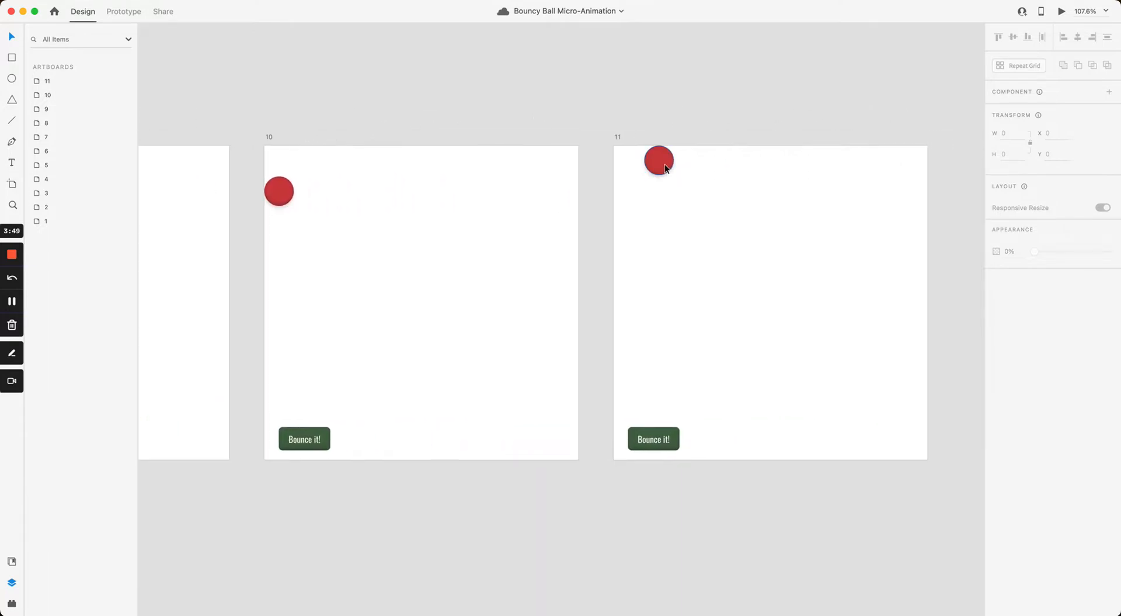
scroll(671, 163, down, 5)
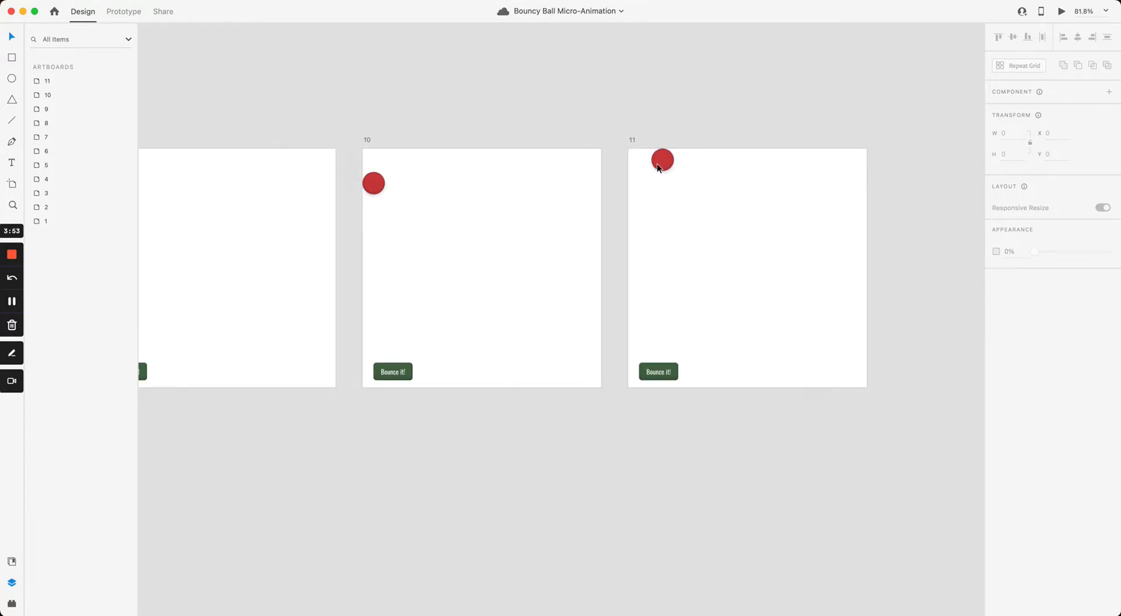
scroll(680, 155, up, 1)
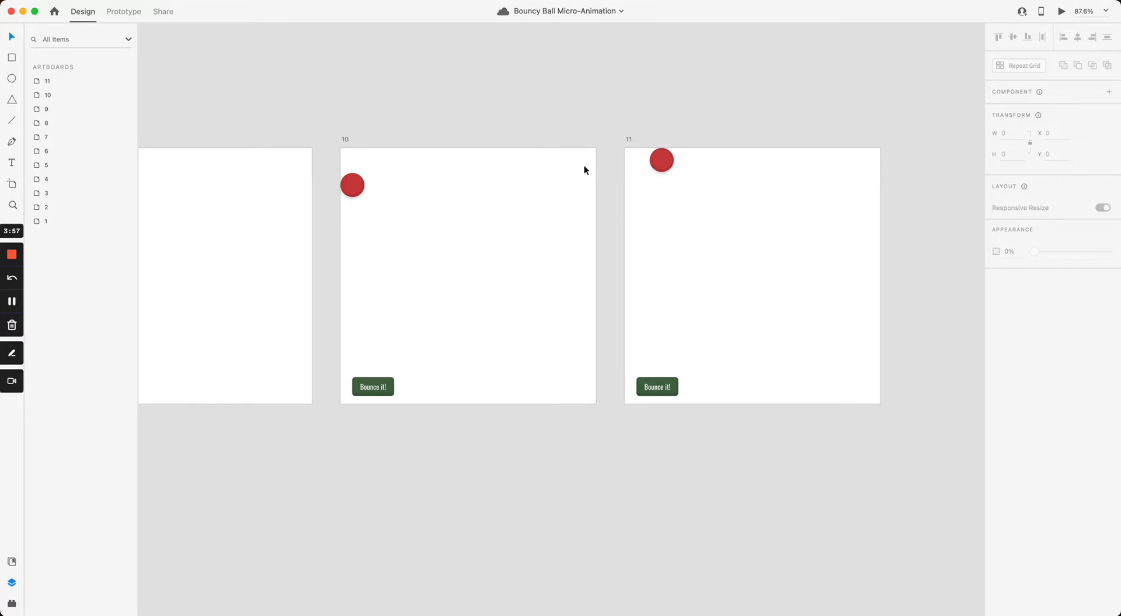
scroll(446, 118, left, 5)
scroll(549, 138, down, 2)
drag(454, 125, 914, 153)
drag(786, 160, 962, 155)
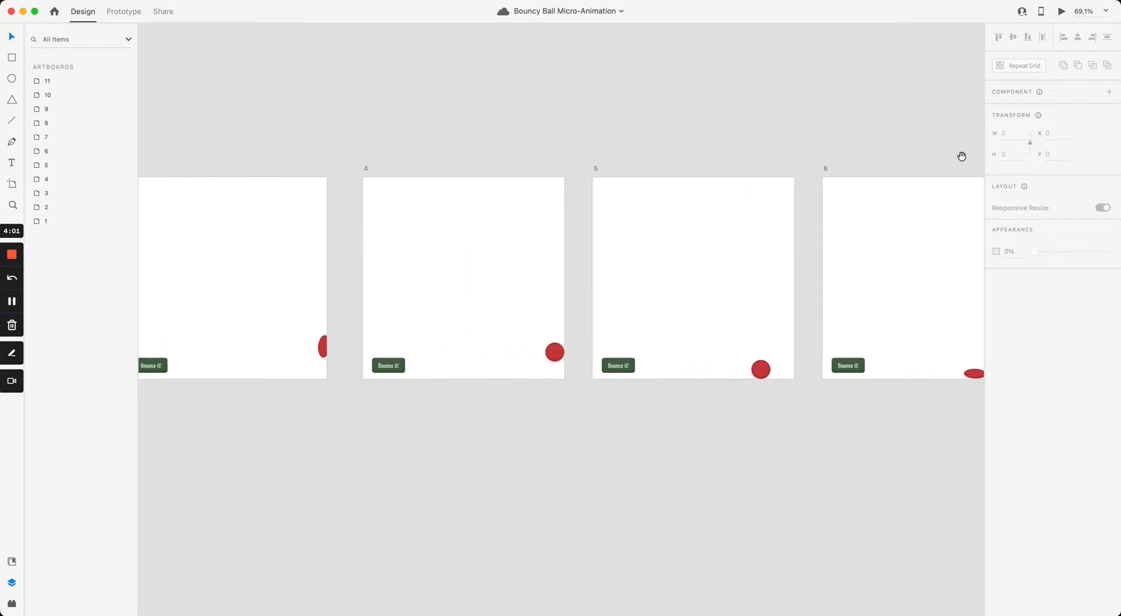
drag(592, 142, 794, 133)
drag(500, 140, 863, 141)
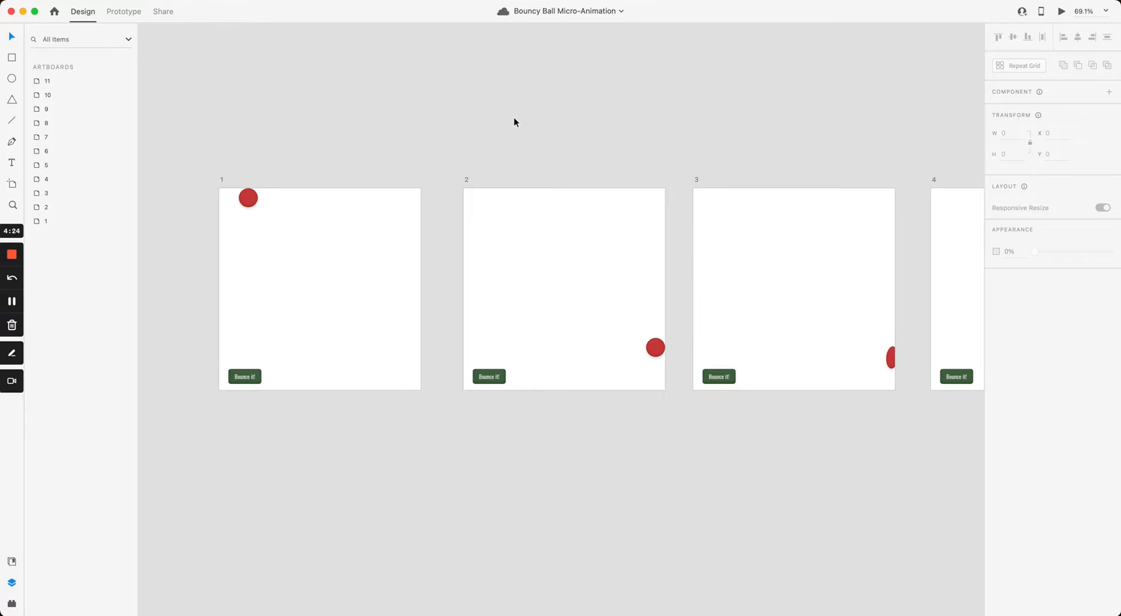
Step: In Prototype mode, inspect the Bounce it! button's Tap → Auto-Animate link to artboard 2 (0.8 s)
click(223, 180)
click(122, 12)
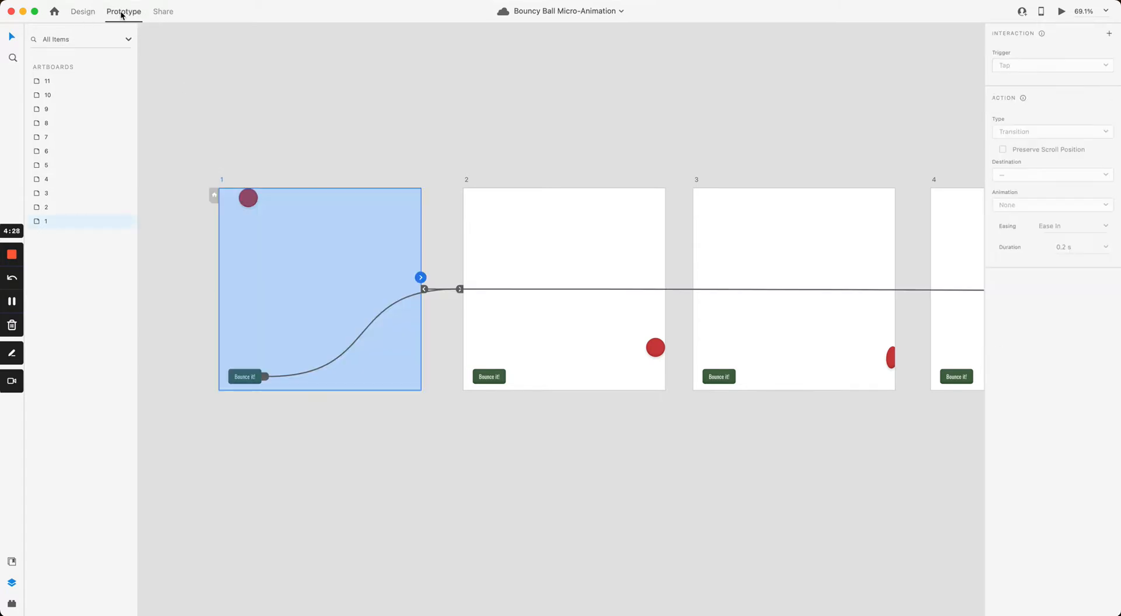
scroll(393, 193, up, 3)
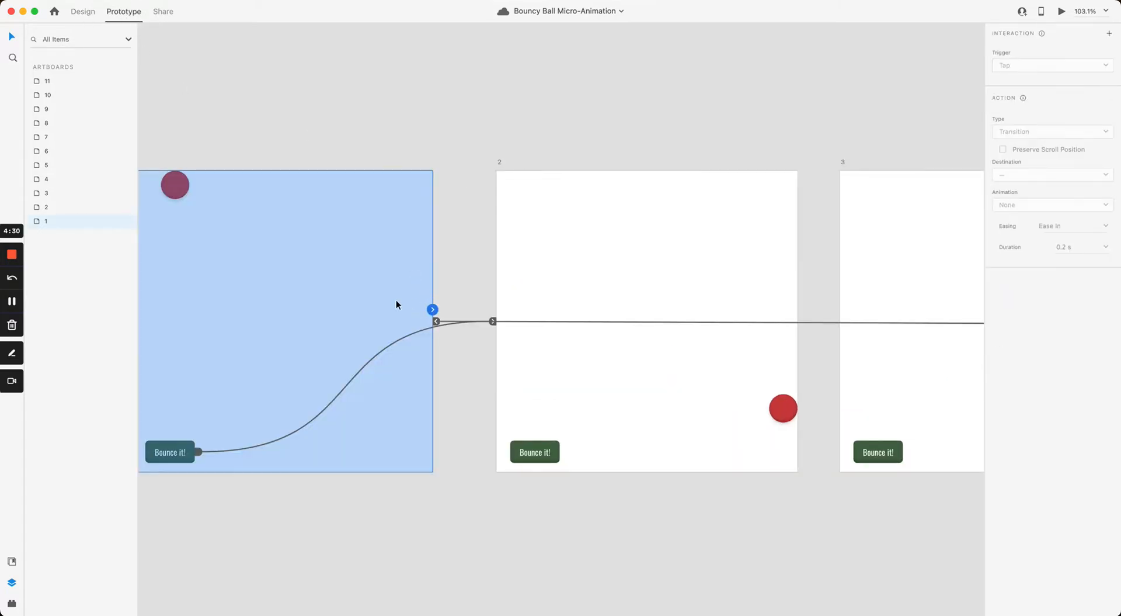
drag(442, 205, 561, 165)
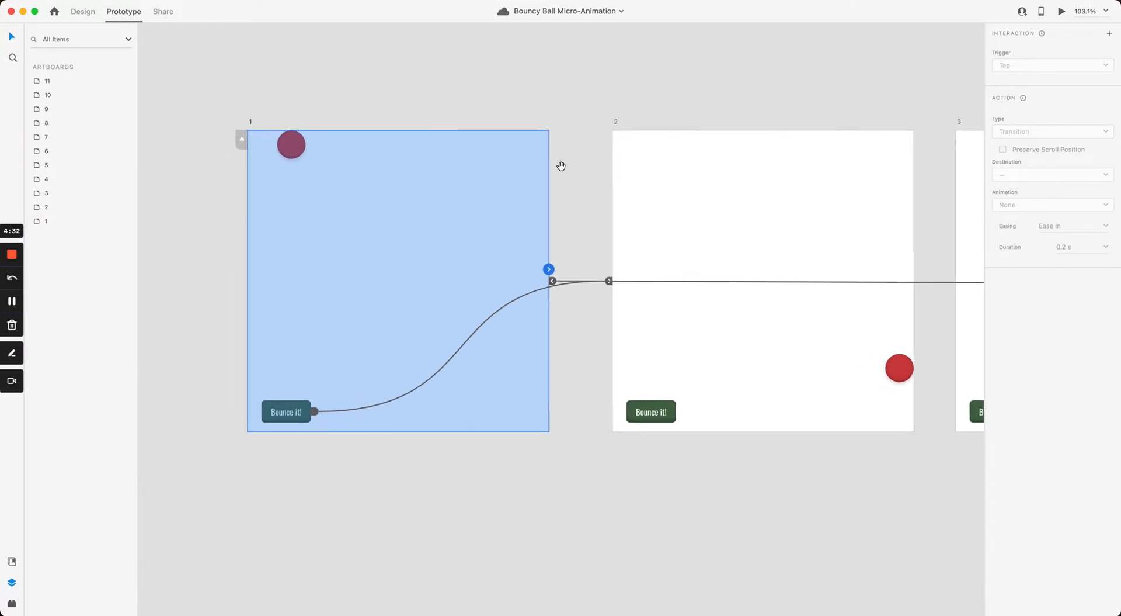
click(298, 117)
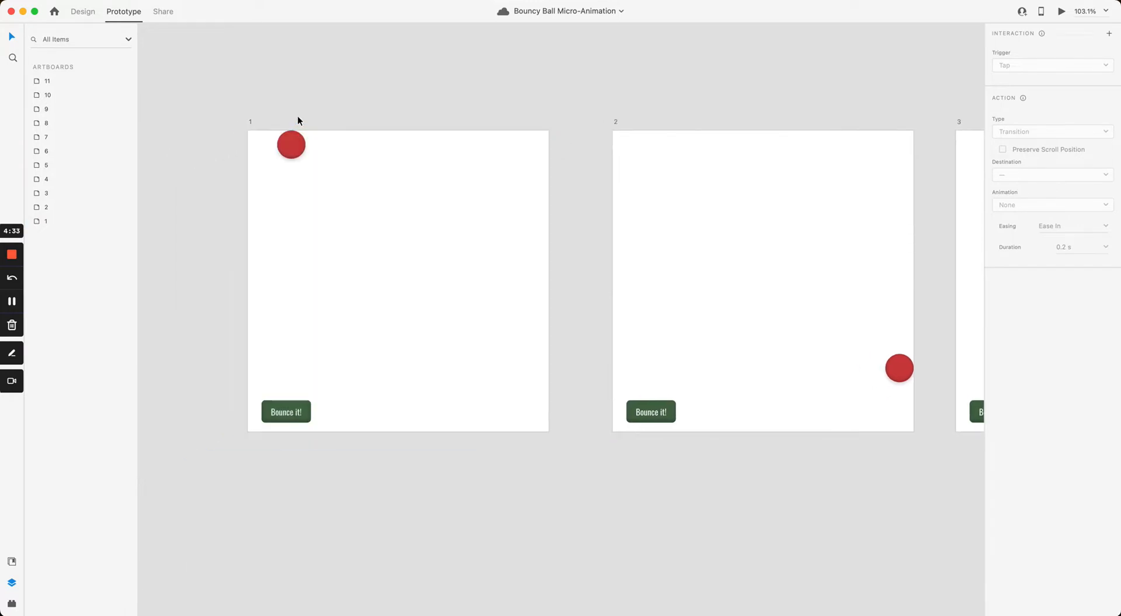
click(250, 119)
click(295, 416)
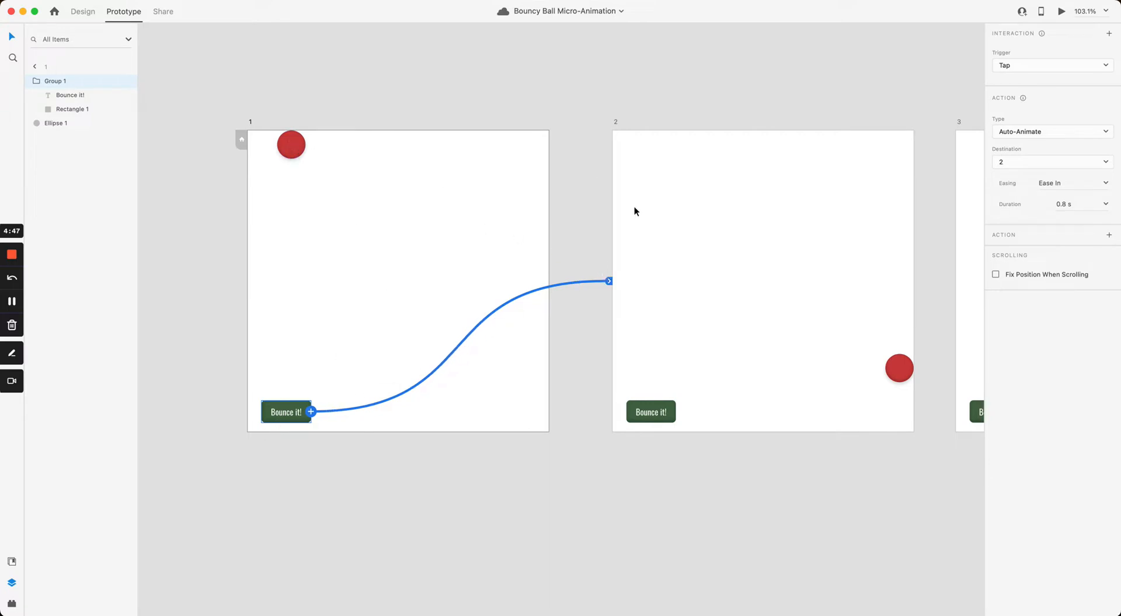
click(606, 175)
drag(582, 168, 483, 176)
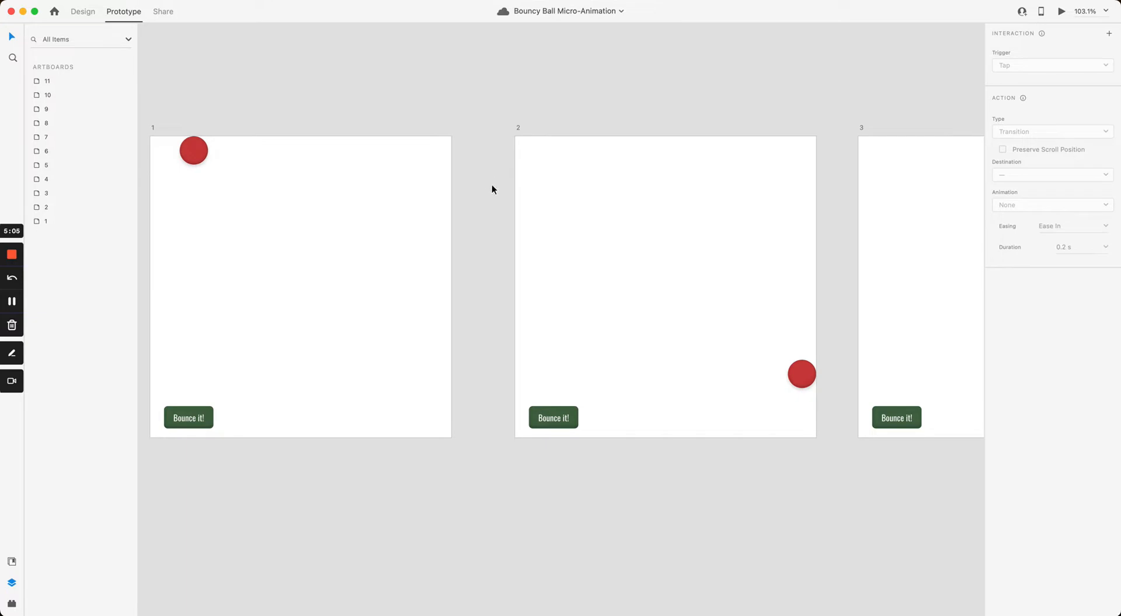
Step: Select artboard 1's prototype link, then select artboard 2 to show its timed interaction
click(396, 276)
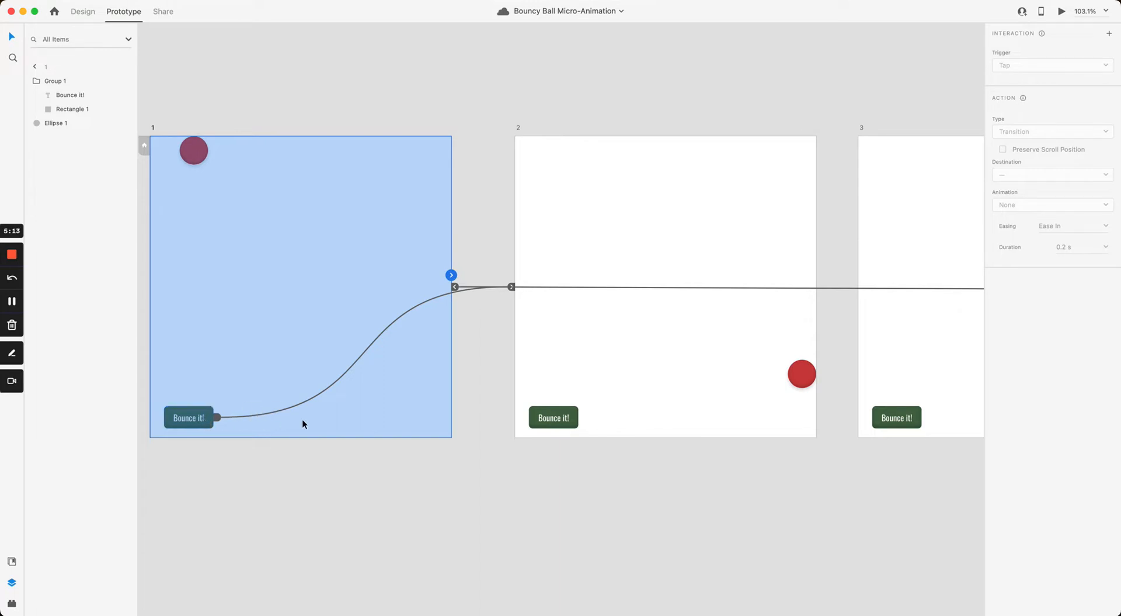
click(577, 313)
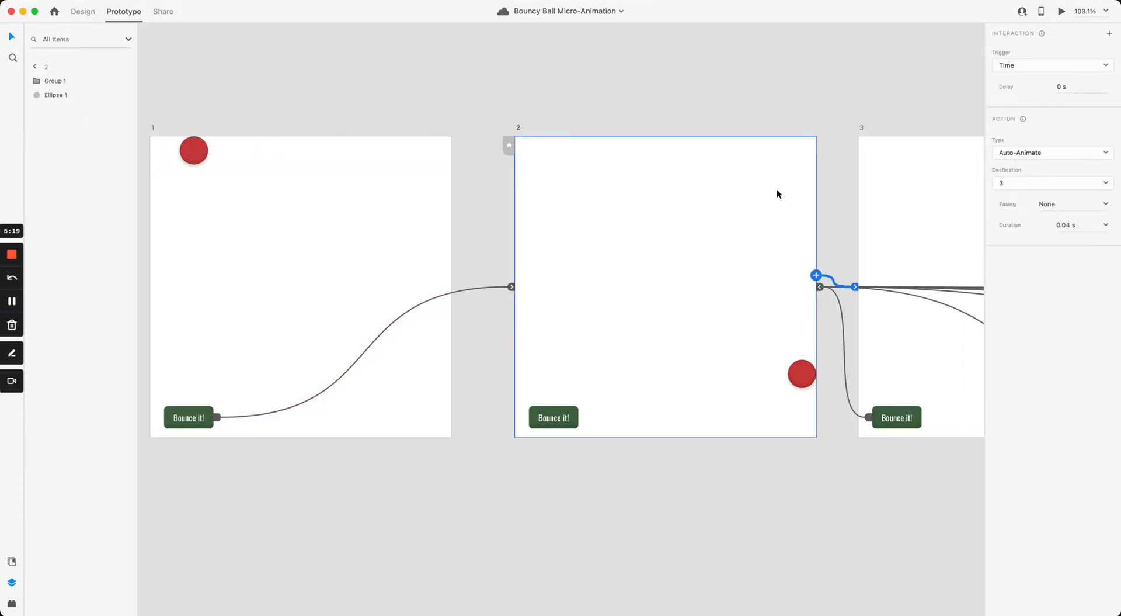
click(835, 194)
drag(835, 195, 585, 210)
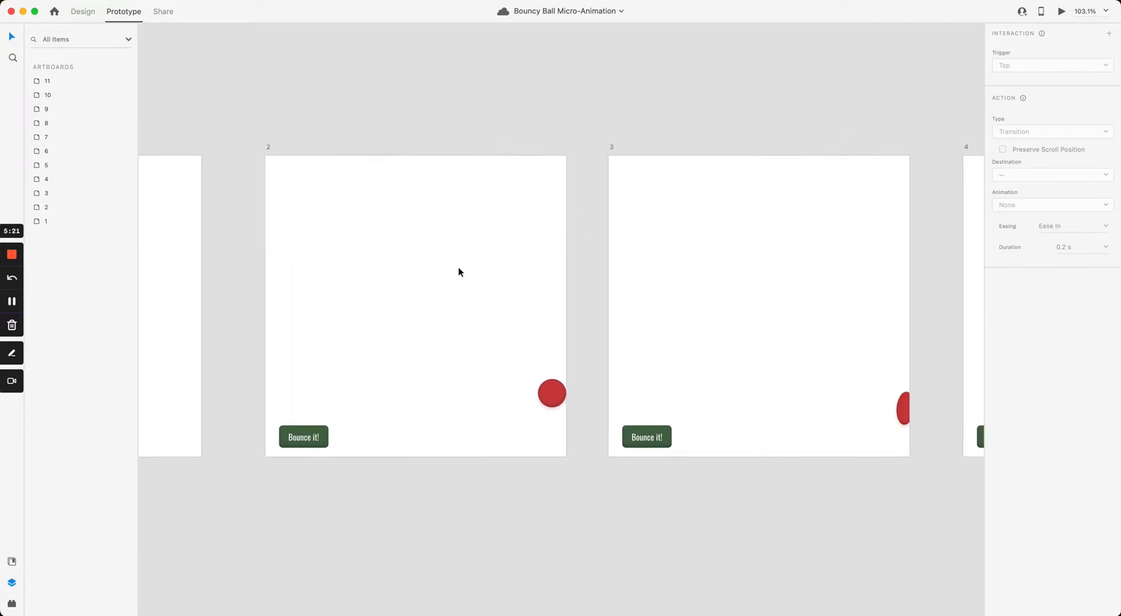
drag(459, 233, 722, 217)
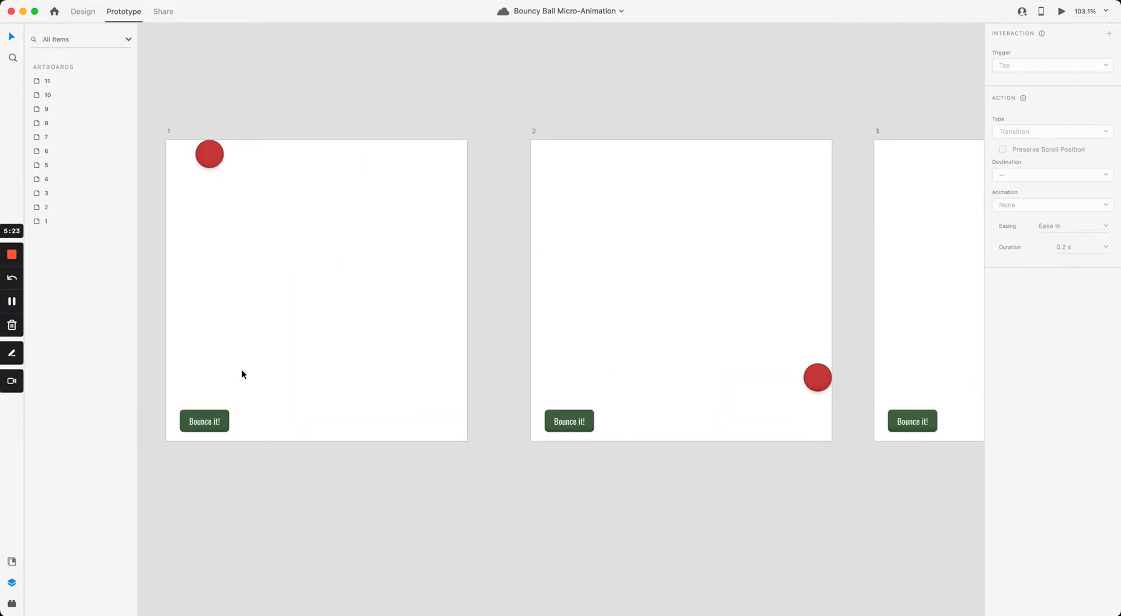
click(685, 230)
scroll(606, 225, right, 5)
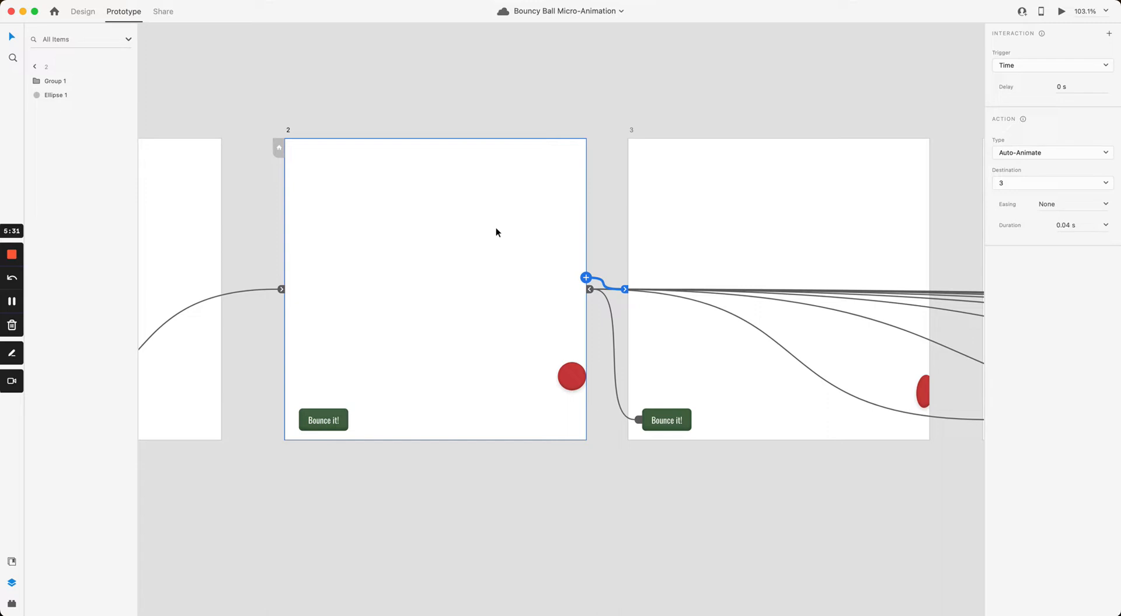
scroll(436, 268, up, 5)
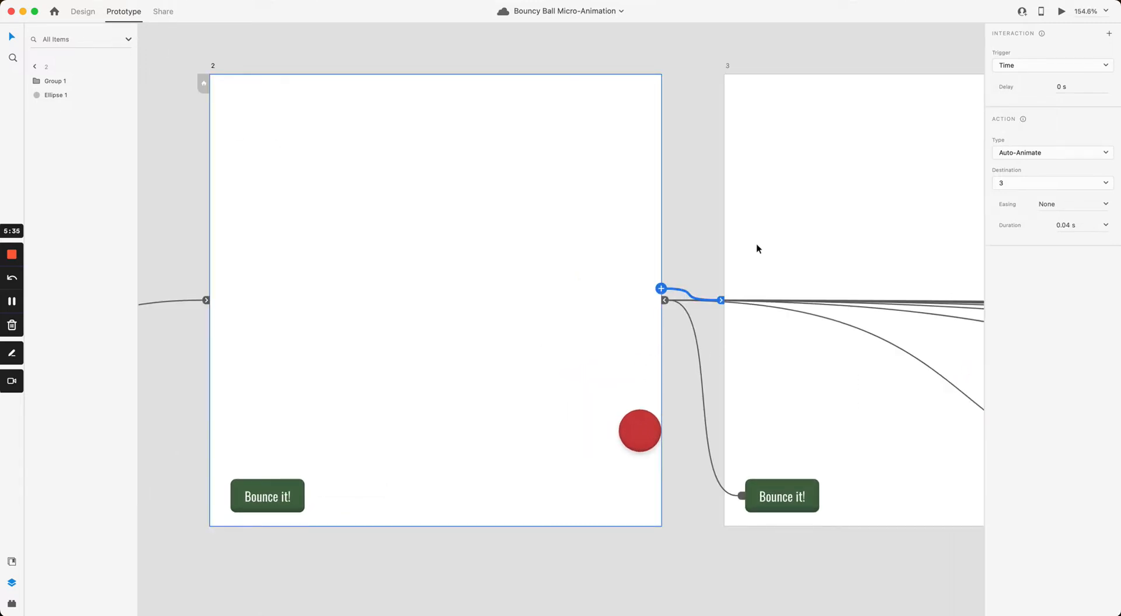
Step: Keep Time as artboard 2's trigger: Auto-Animate to artboard 3, Easing None, 0.04 s
click(1029, 65)
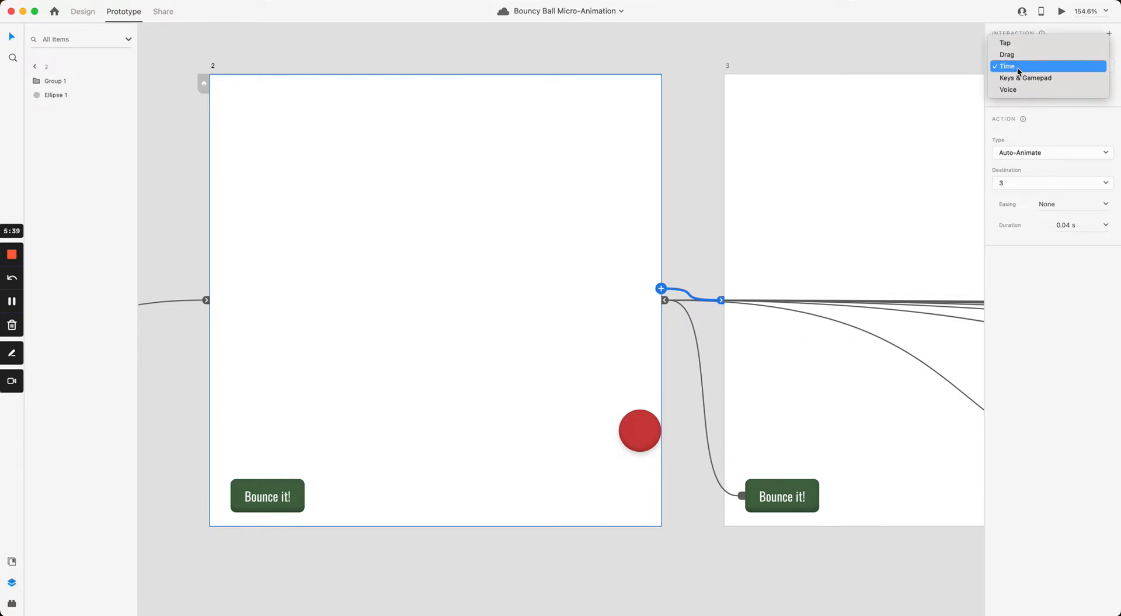
click(1018, 68)
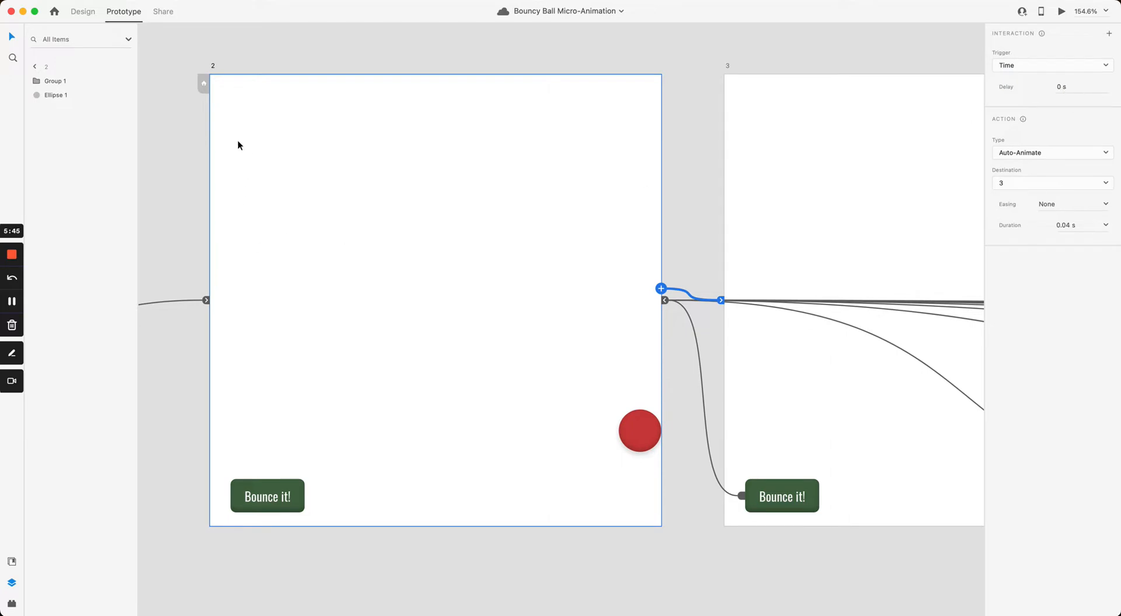
scroll(229, 205, left, 10)
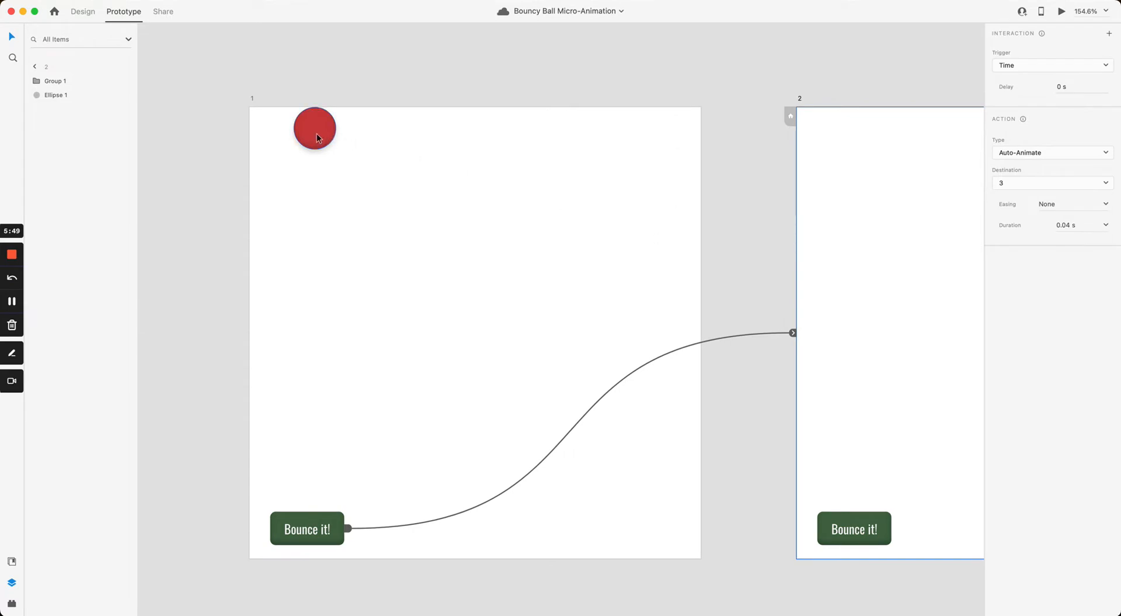
scroll(543, 157, right, 10)
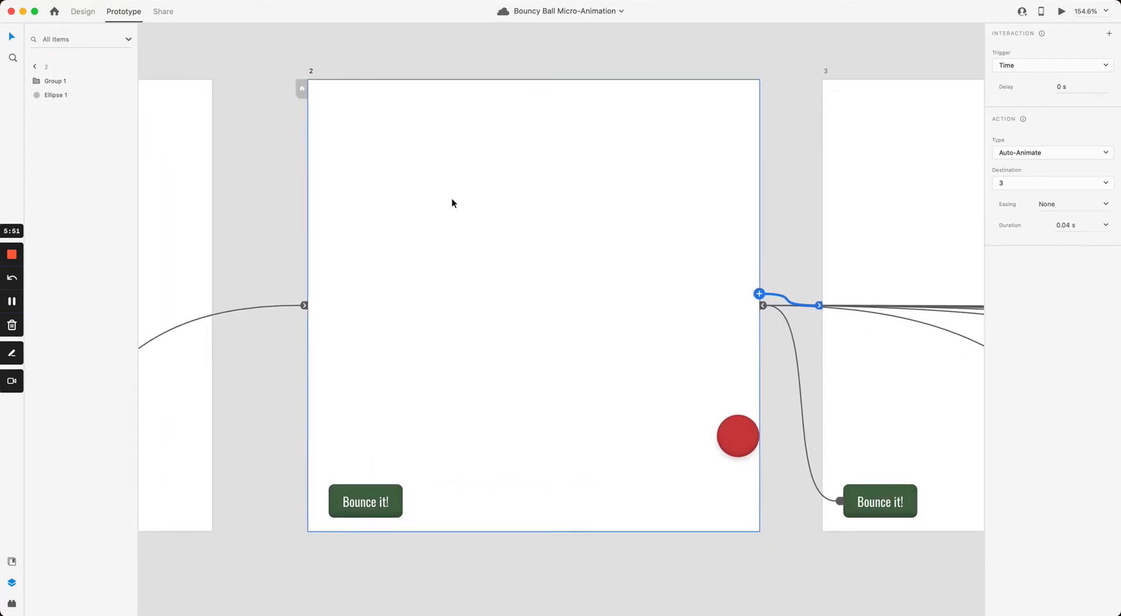
scroll(731, 401, right, 5)
scroll(731, 401, down, 1)
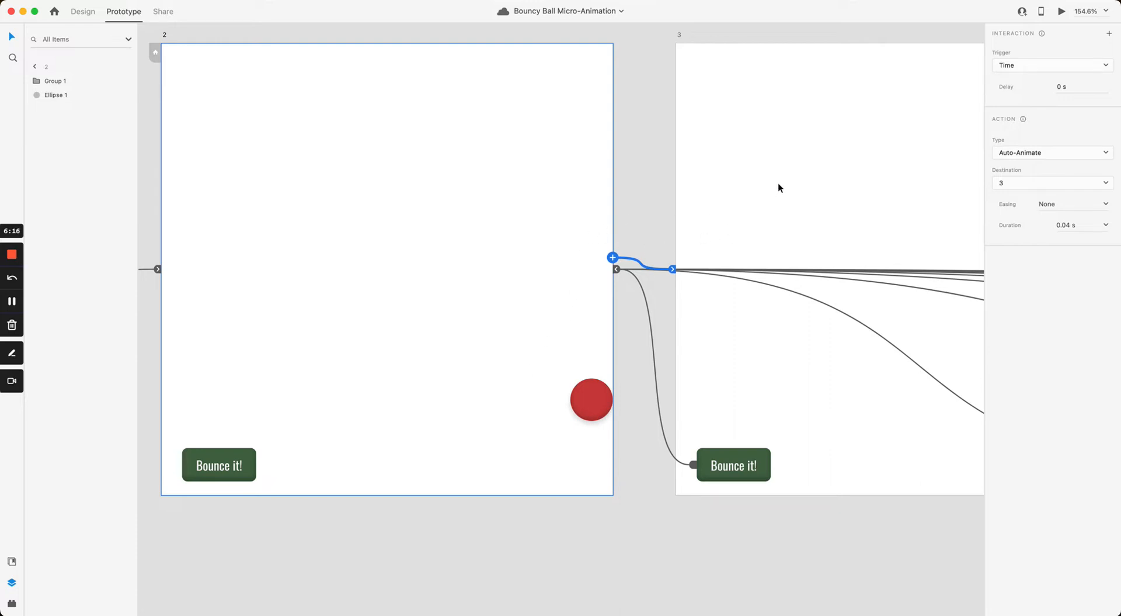
Step: Reselect artboard 2, then check artboard 3's timed interaction
click(665, 150)
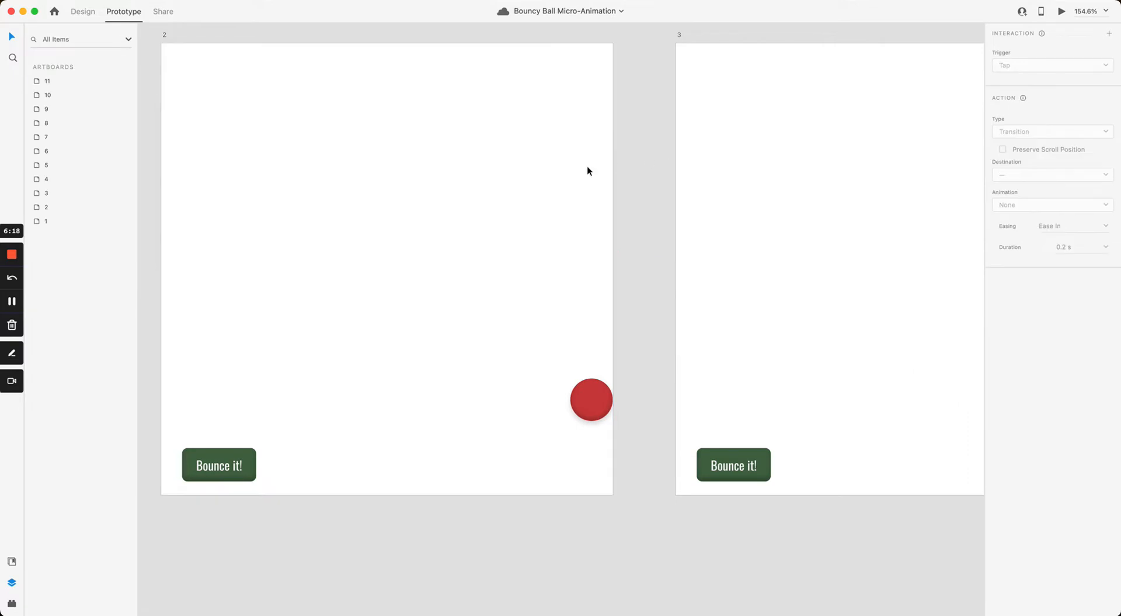
click(576, 178)
drag(838, 170, 628, 190)
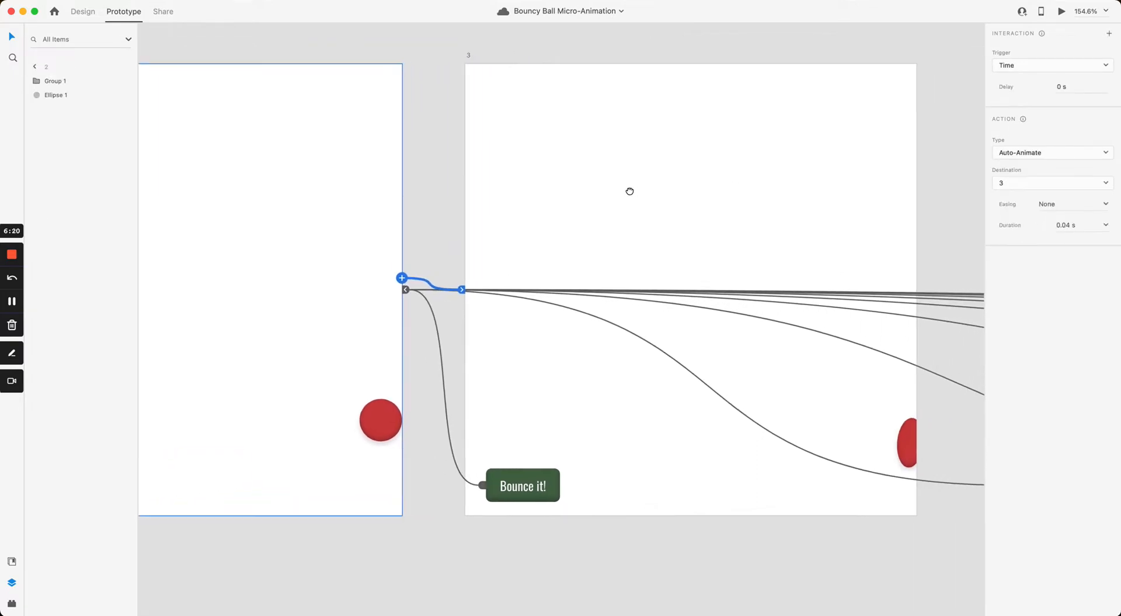
click(606, 122)
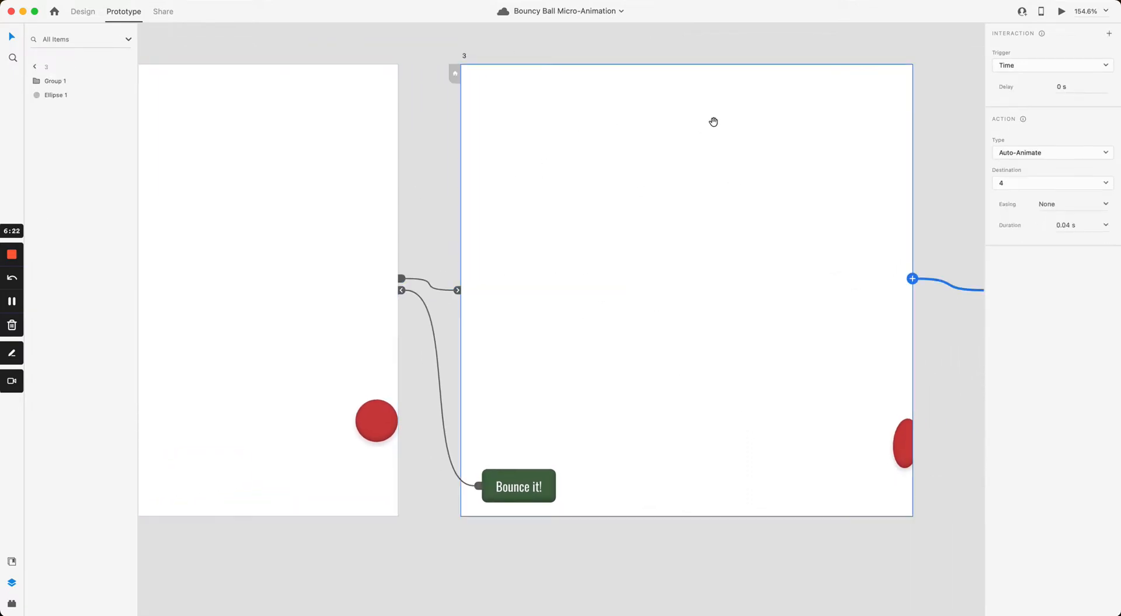
drag(713, 121, 446, 147)
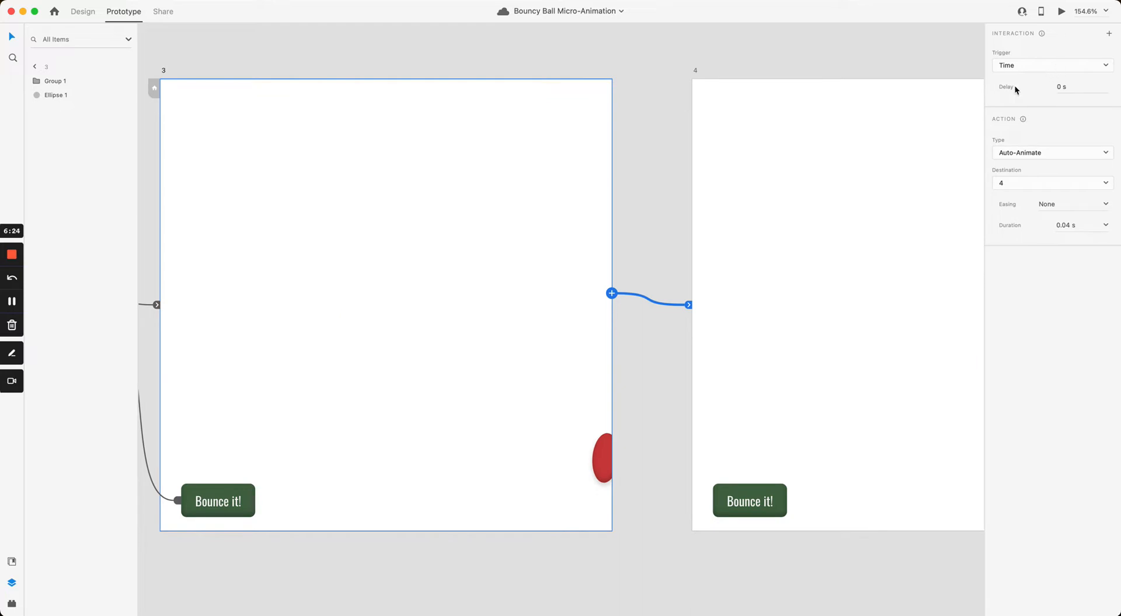
click(682, 135)
Step: Scroll right to check artboard 7's Time/Auto-Animate link to artboard 8, then select artboard 10
scroll(603, 130, right, 10)
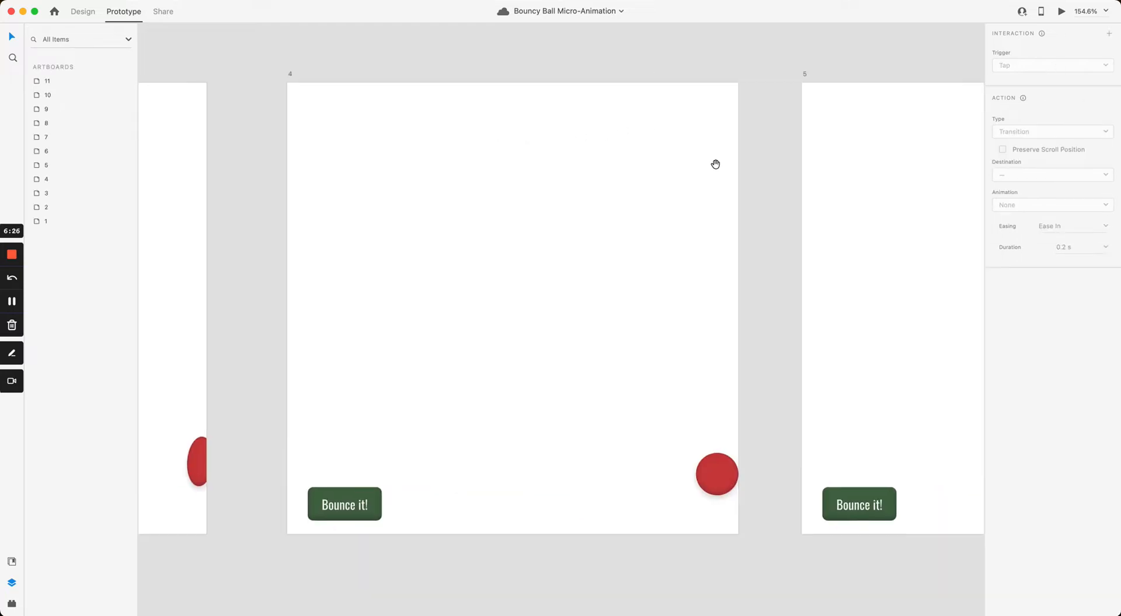
scroll(716, 164, right, 15)
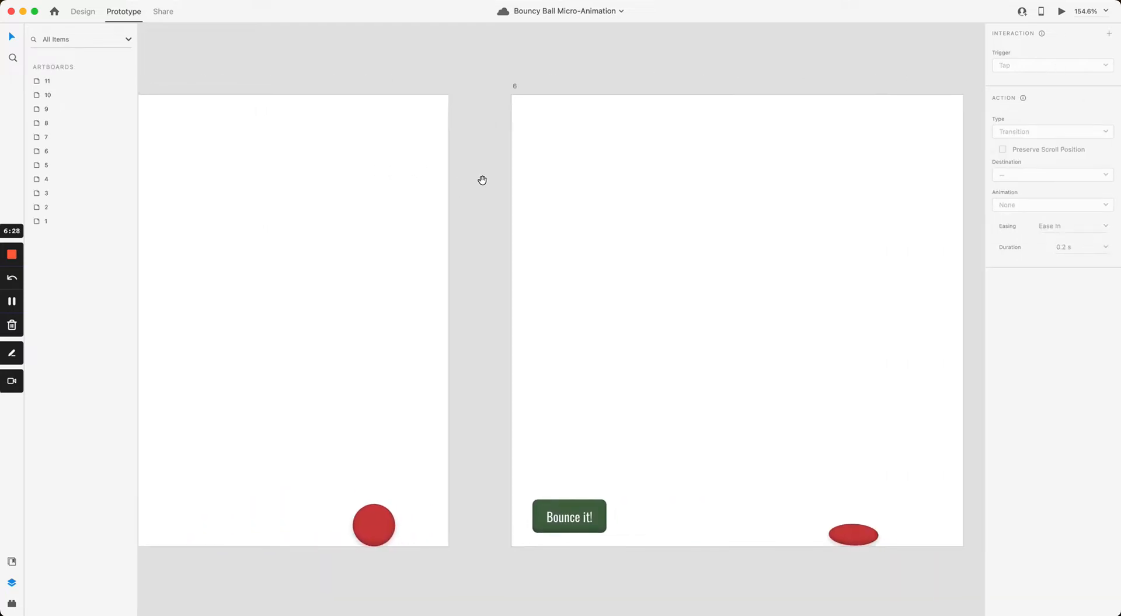
scroll(483, 180, right, 12)
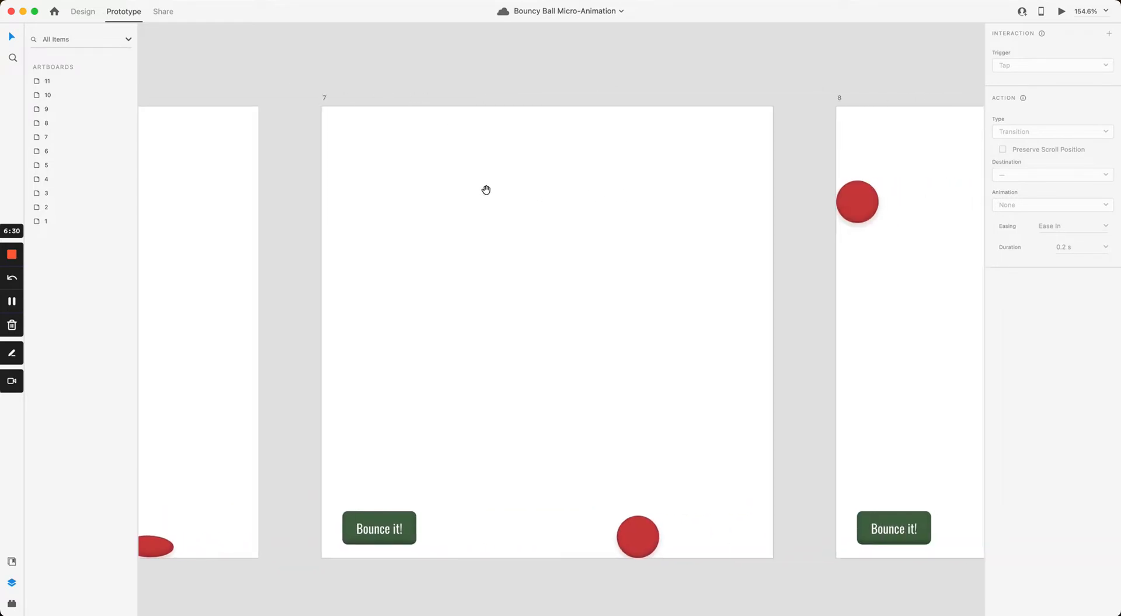
scroll(486, 190, right, 3)
click(614, 187)
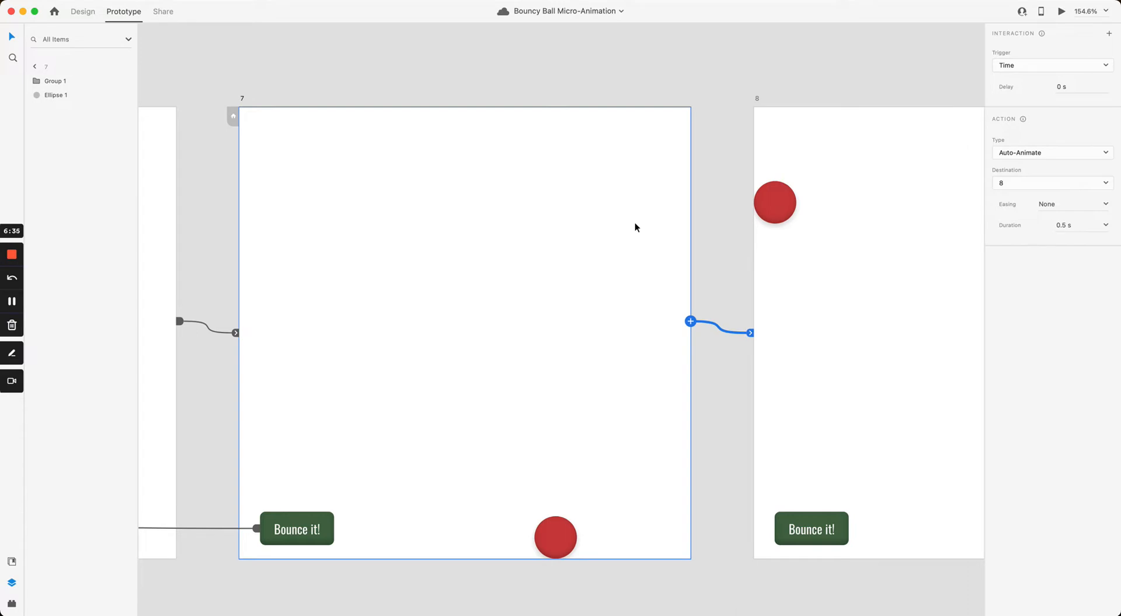
scroll(710, 214, right, 15)
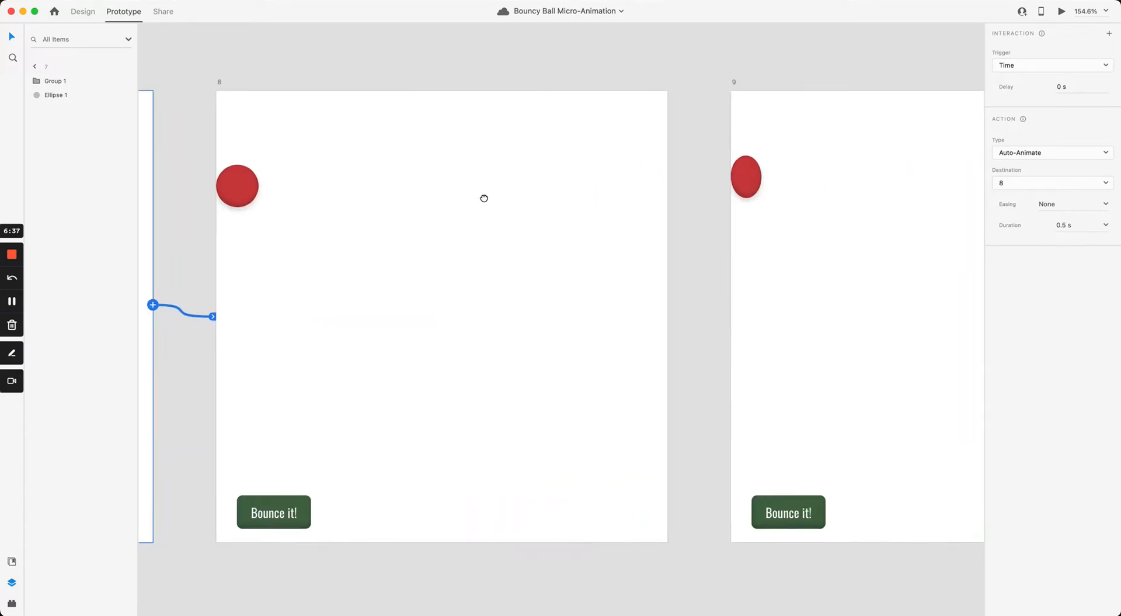
scroll(571, 225, right, 15)
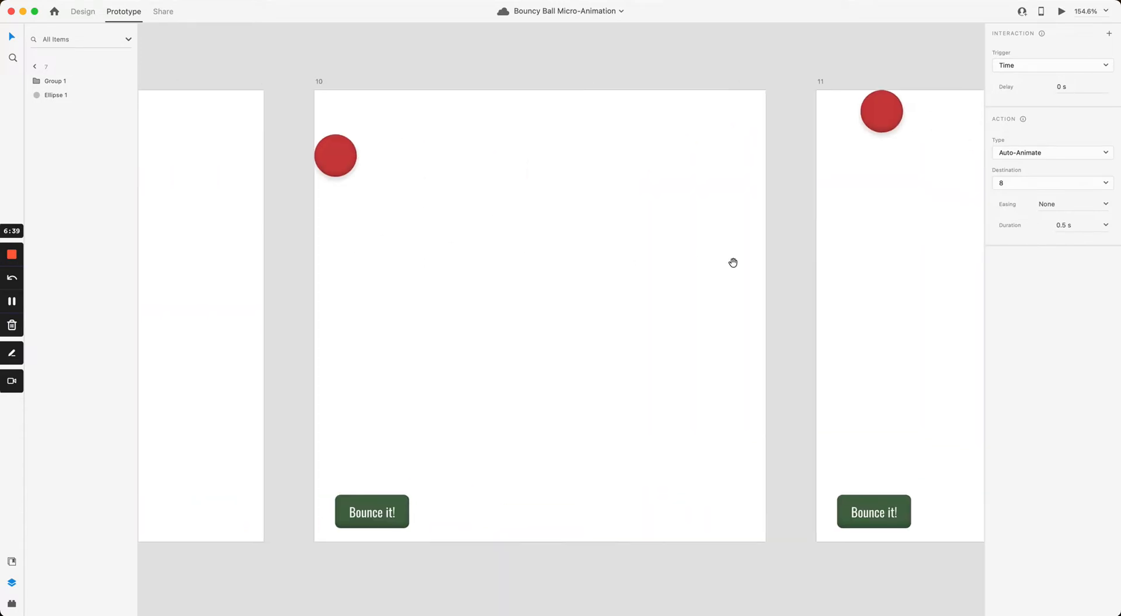
scroll(617, 252, right, 3)
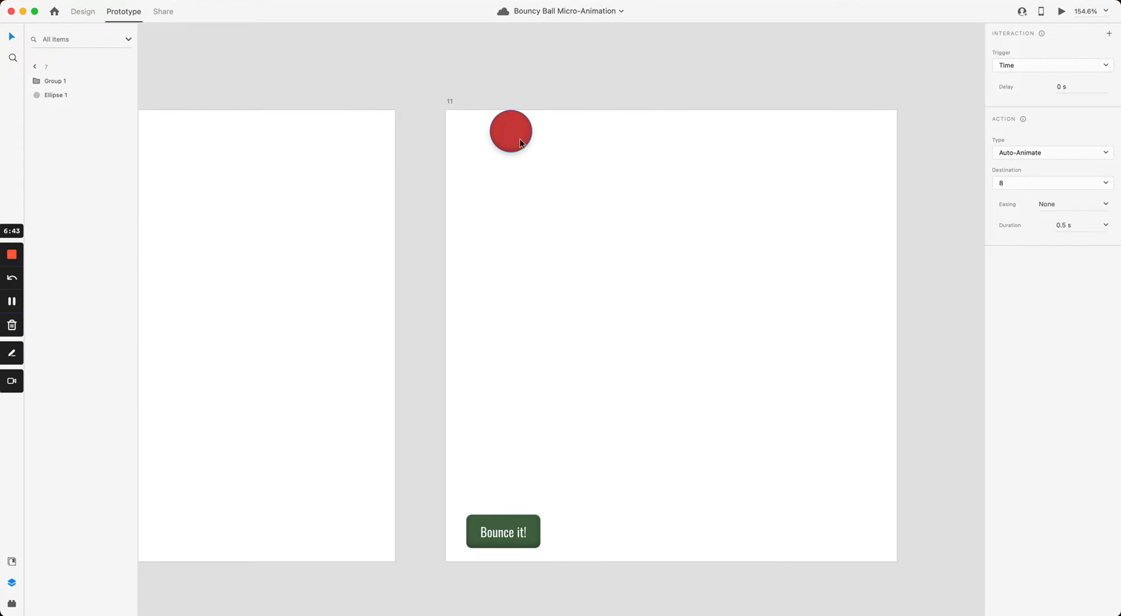
click(345, 219)
Step: Give artboard 11 a Time trigger, 0 s delay, Auto-Animate to artboard 1, 0.2 s duration
click(507, 233)
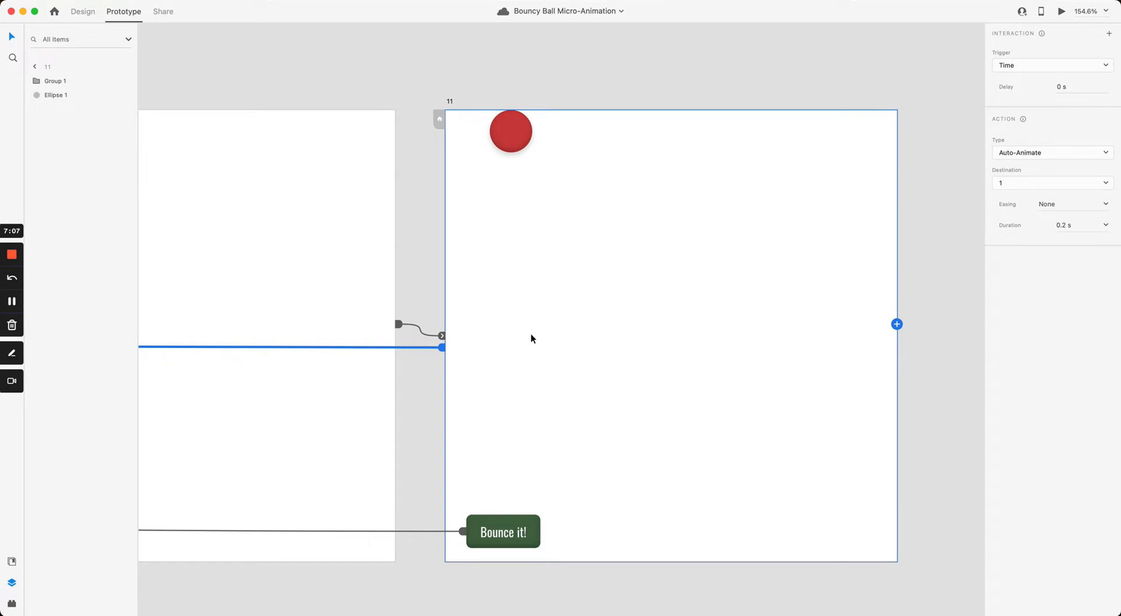
scroll(531, 335, down, 5)
scroll(343, 421, left, 8)
scroll(623, 518, left, 15)
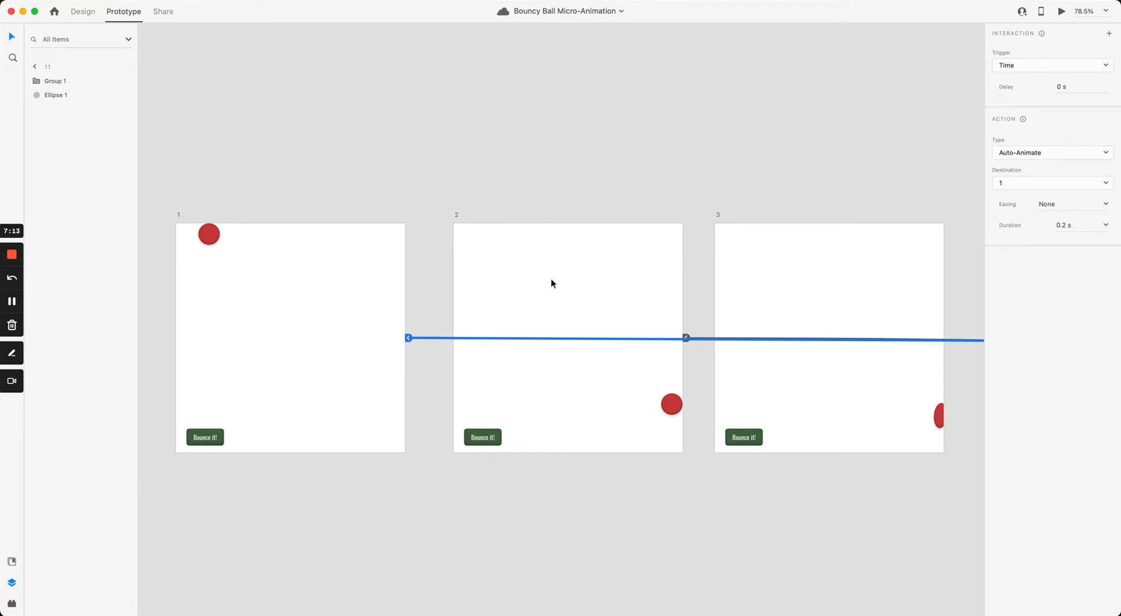
scroll(410, 203, right, 10)
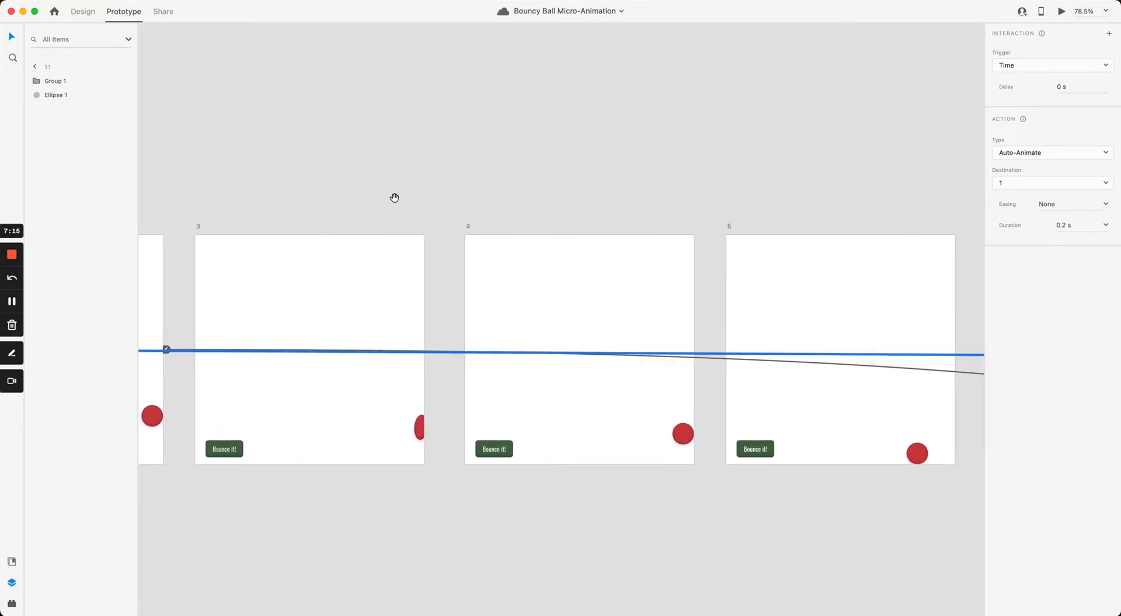
scroll(624, 203, right, 15)
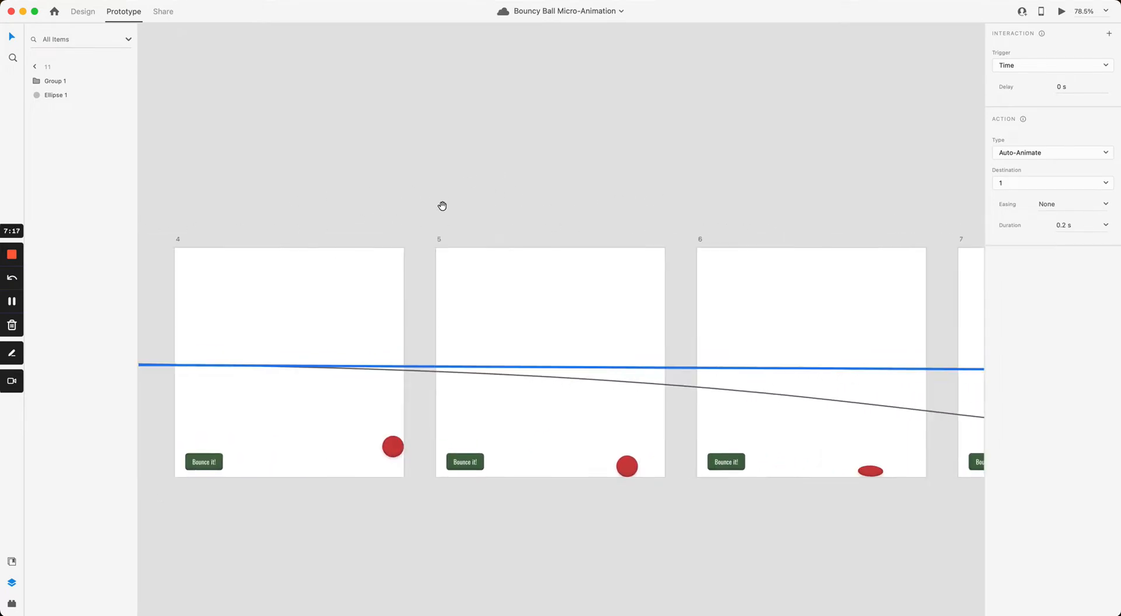
scroll(562, 215, right, 20)
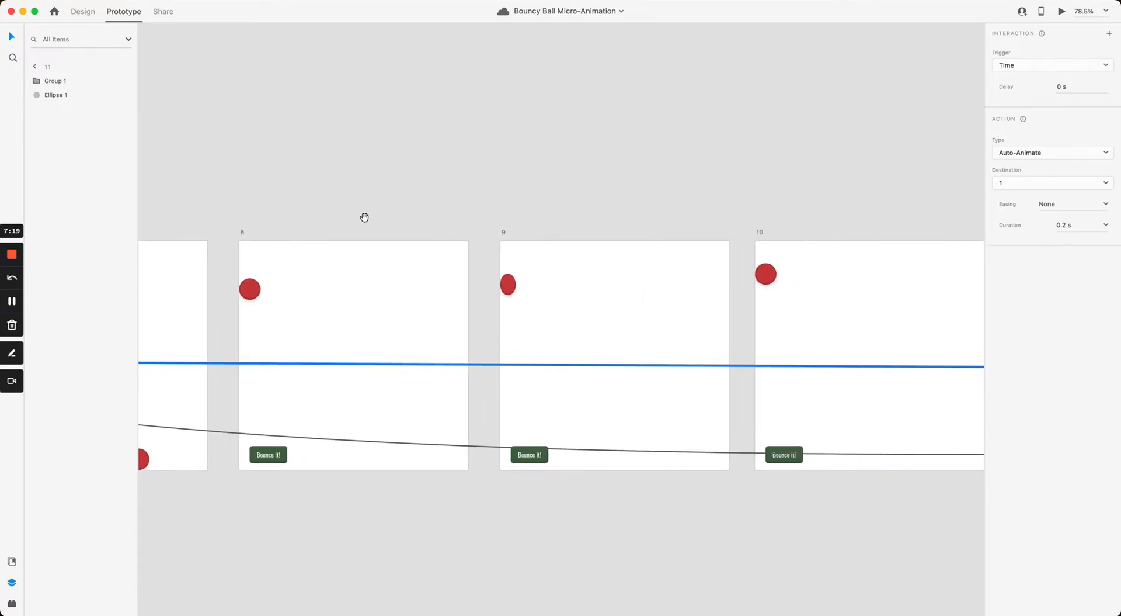
drag(360, 215, 354, 215)
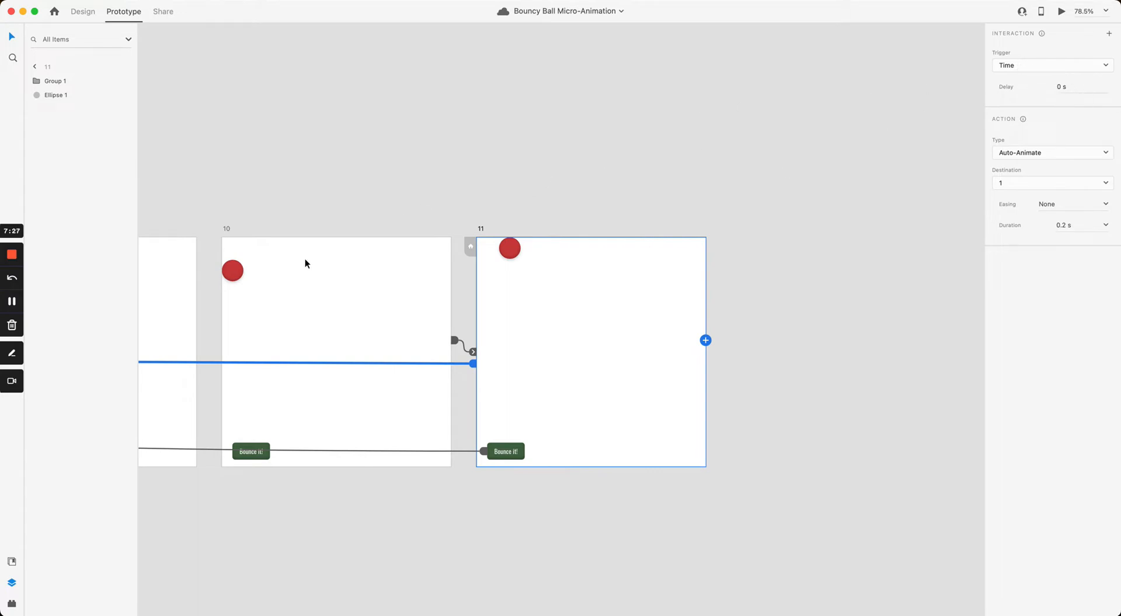
Step: Pan back across the canvas to artboard 1 and select it
drag(404, 201, 549, 207)
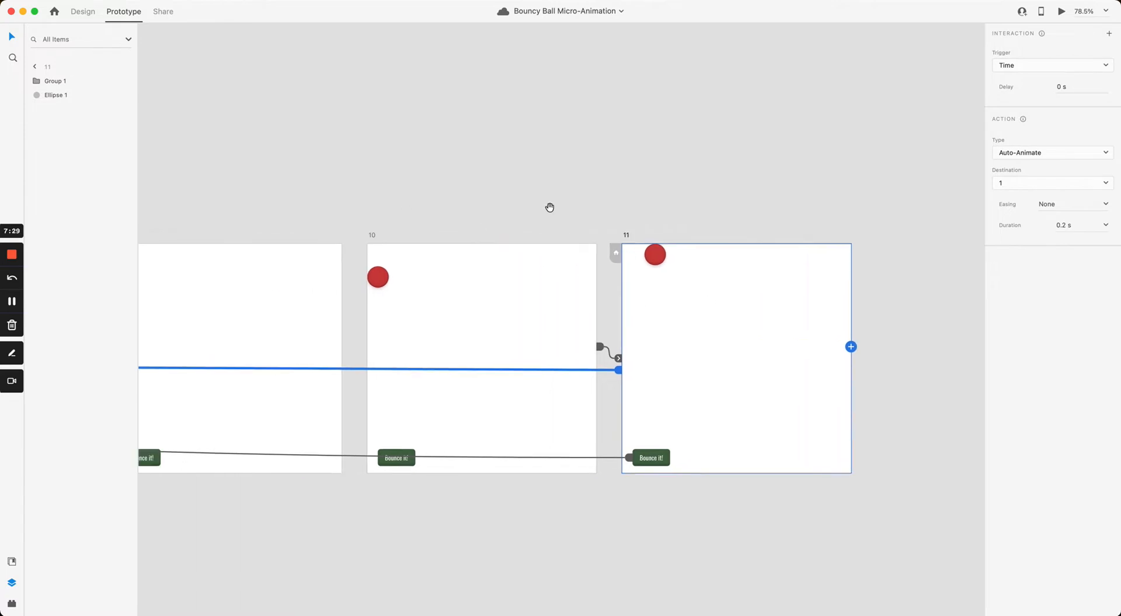
drag(313, 202, 461, 211)
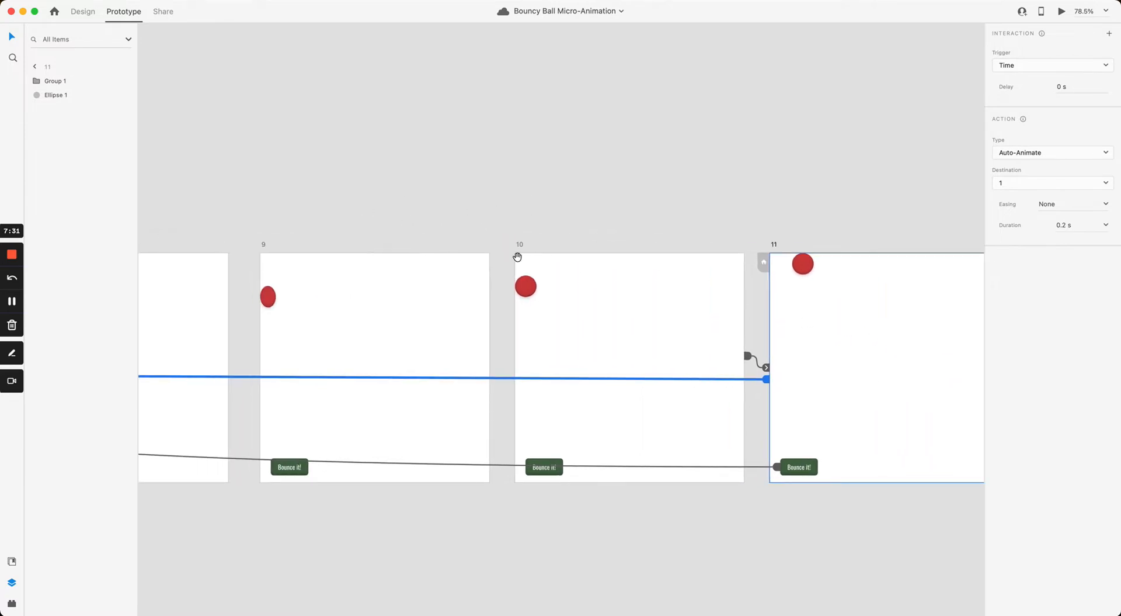
drag(518, 257, 876, 303)
drag(564, 250, 941, 258)
drag(268, 255, 912, 210)
drag(346, 216, 934, 189)
drag(648, 173, 911, 160)
click(396, 244)
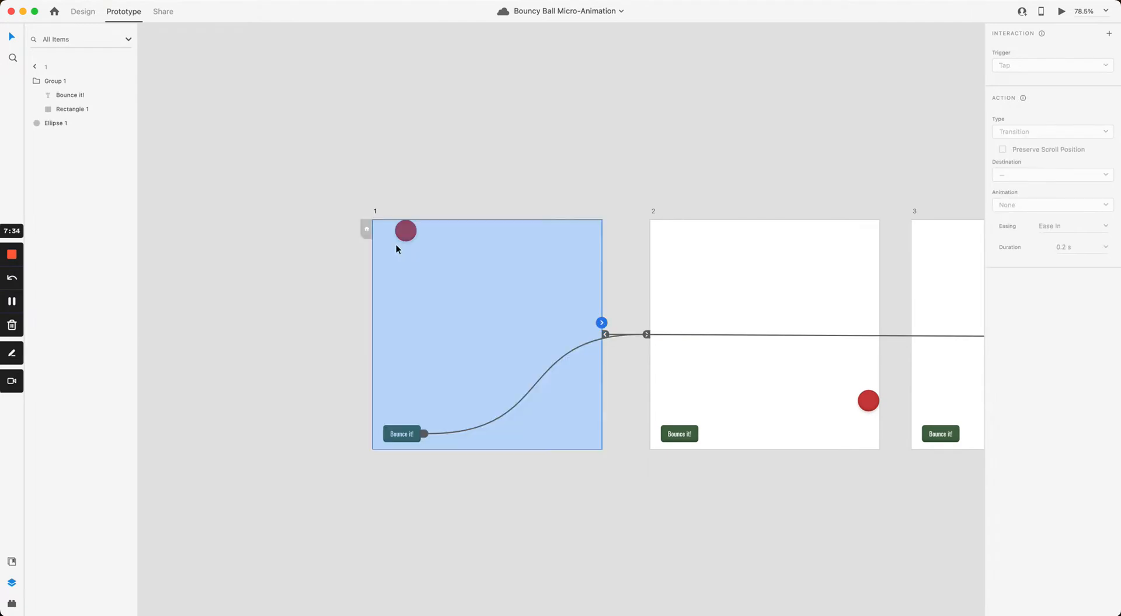
Step: Centre artboards 1 and 2, launch Desktop Preview, move it aside, and tap Bounce it!
click(447, 177)
drag(444, 185, 417, 203)
scroll(420, 201, up, 1)
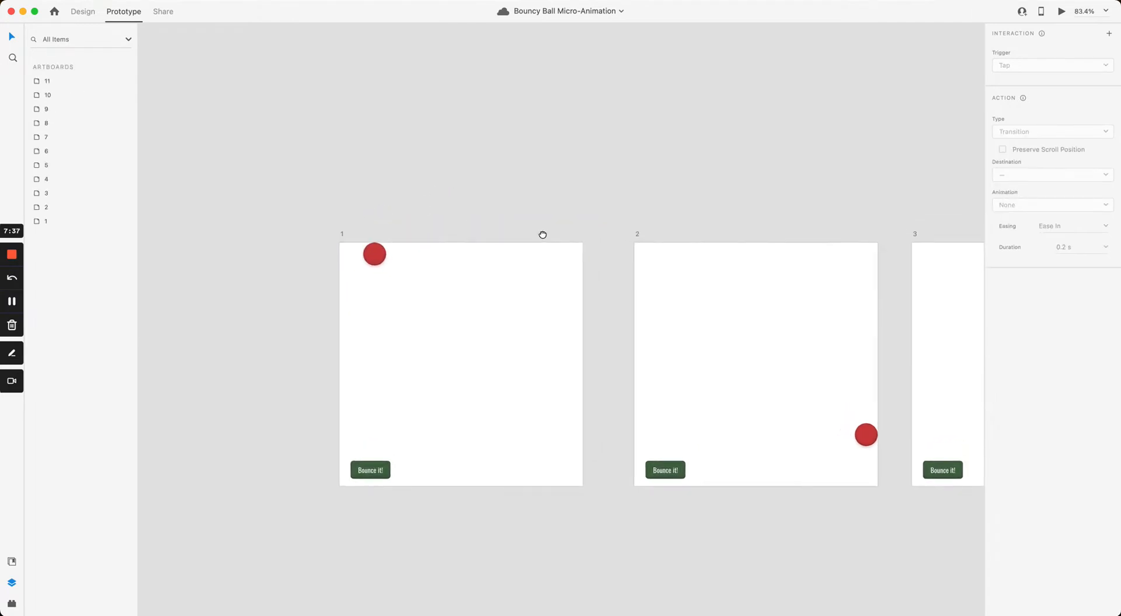
scroll(457, 218, up, 5)
drag(543, 234, 460, 126)
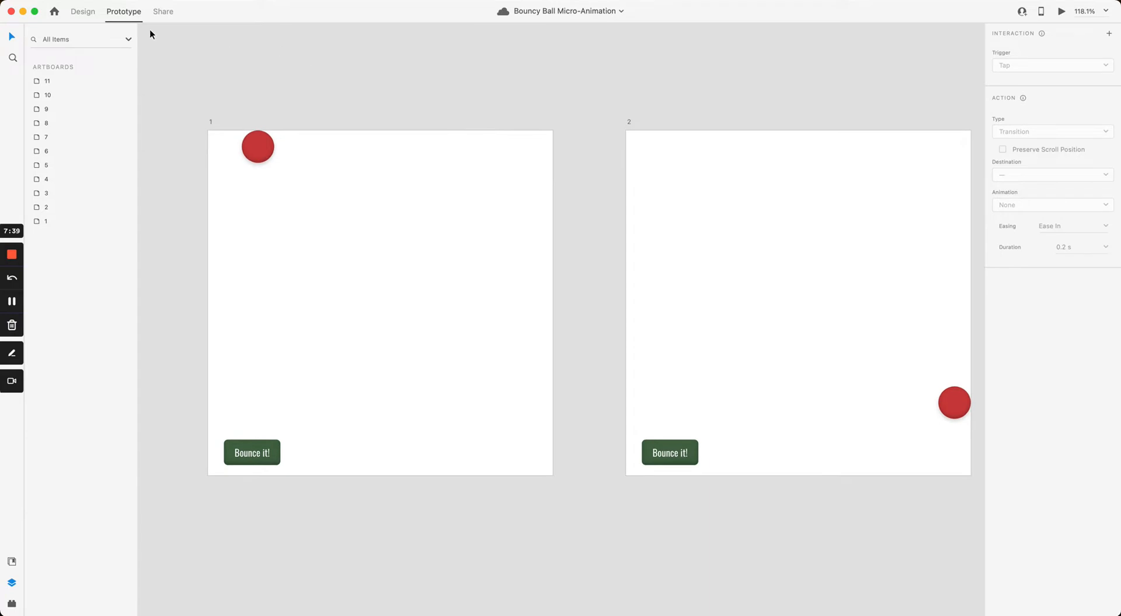
click(1062, 11)
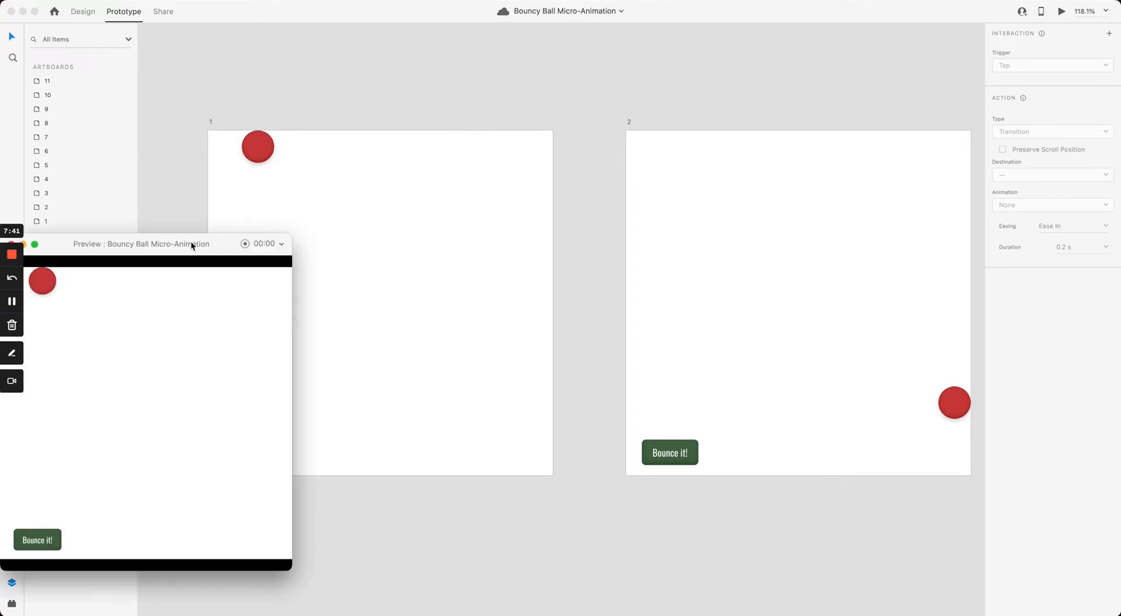
drag(191, 241, 714, 70)
click(608, 352)
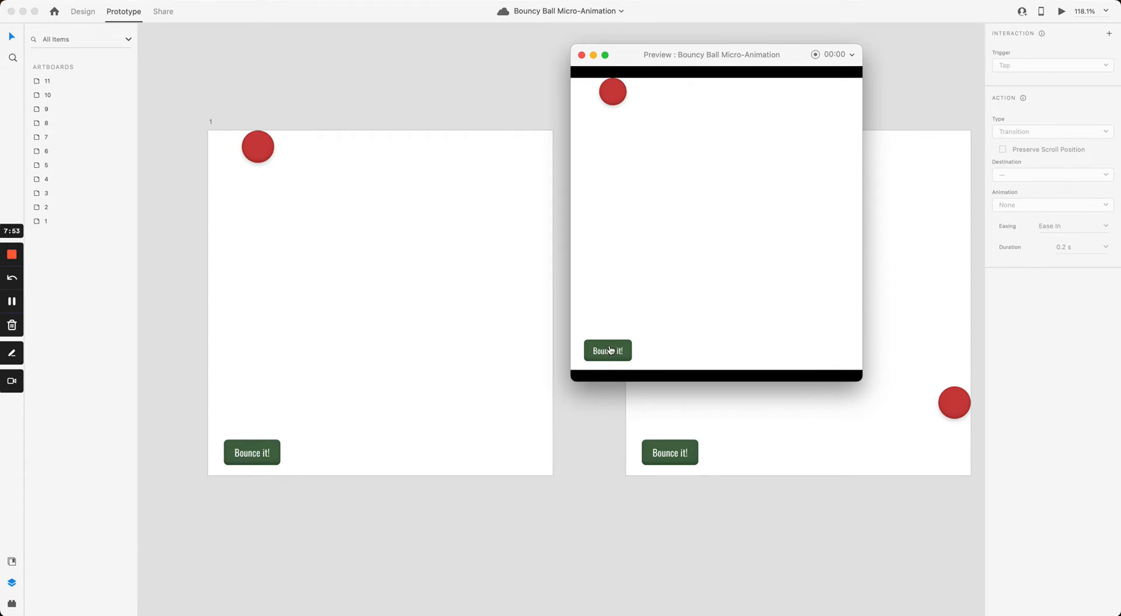
Step: Move the preview aside and review the interaction timing of artboards 1 and 2
drag(703, 49, 652, 63)
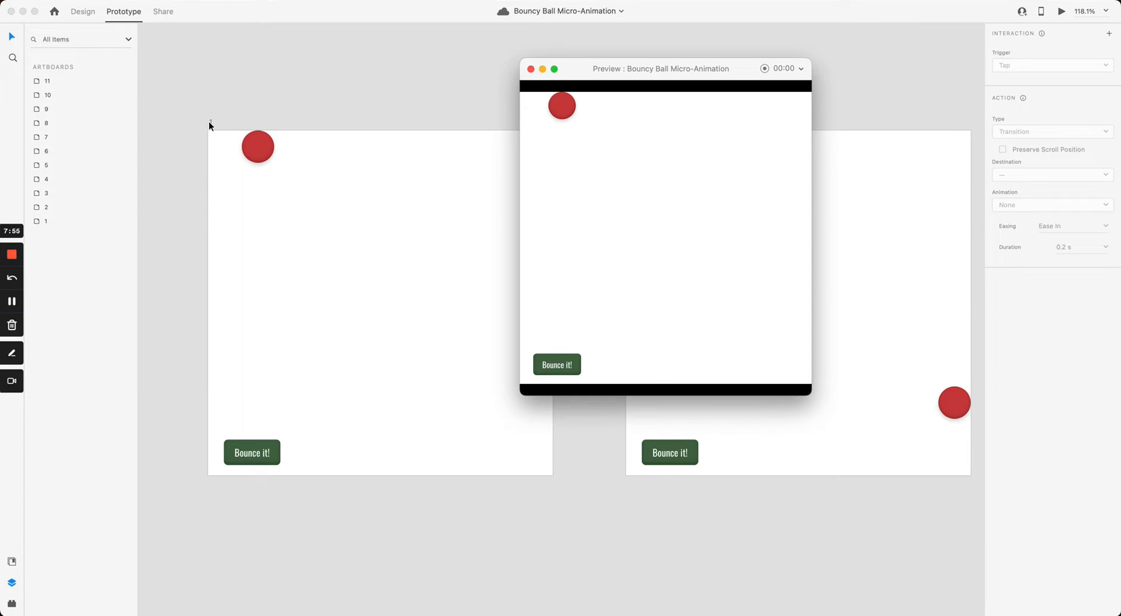
click(209, 122)
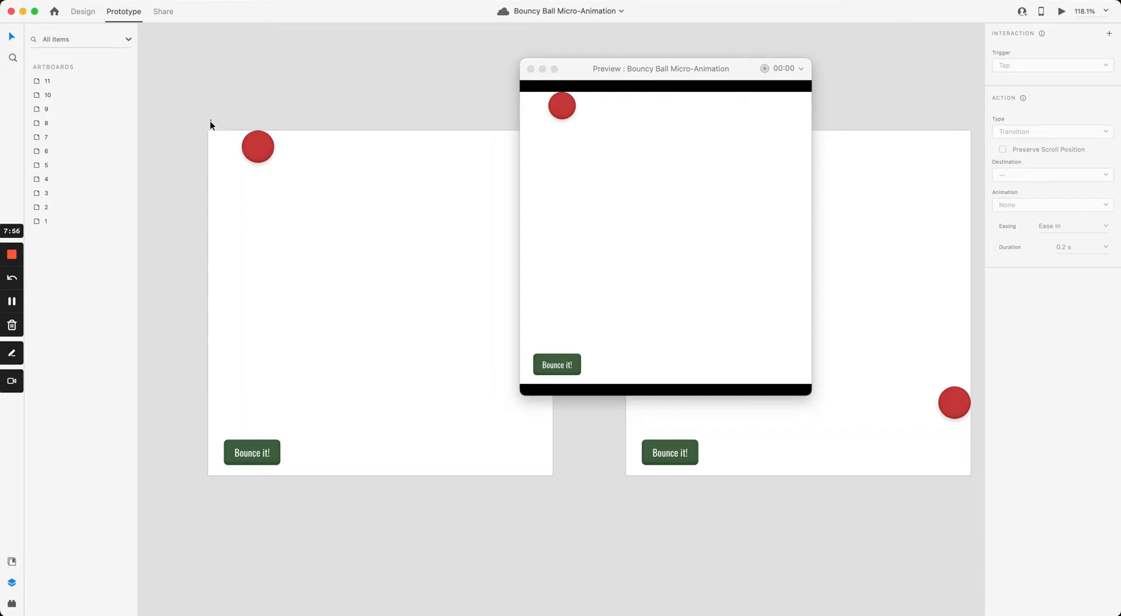
click(210, 121)
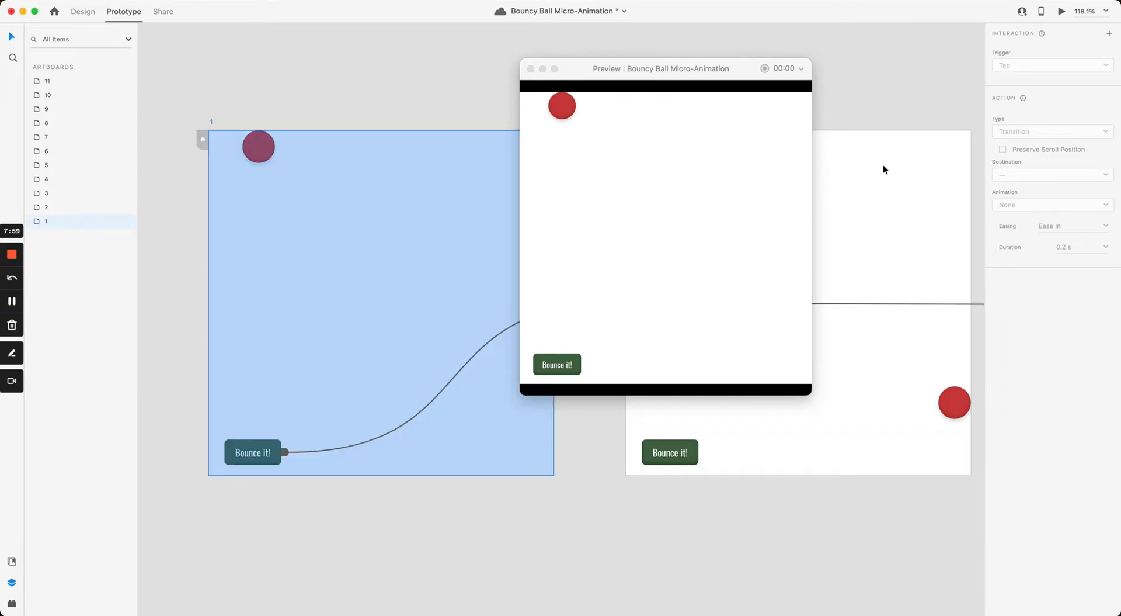
click(880, 165)
click(873, 121)
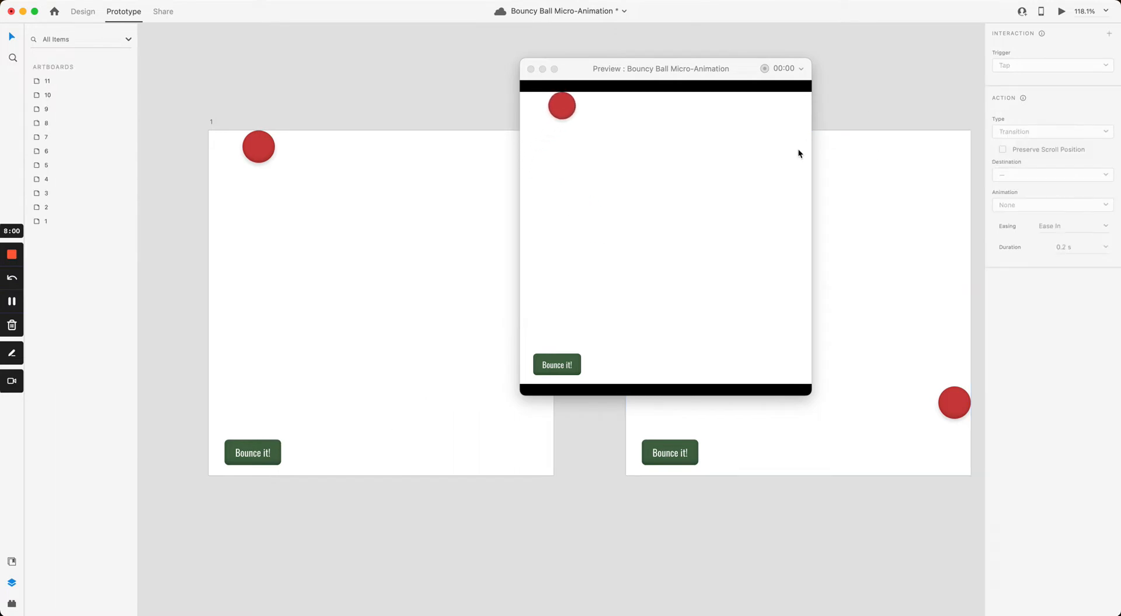
double_click(865, 149)
scroll(643, 125, right, 10)
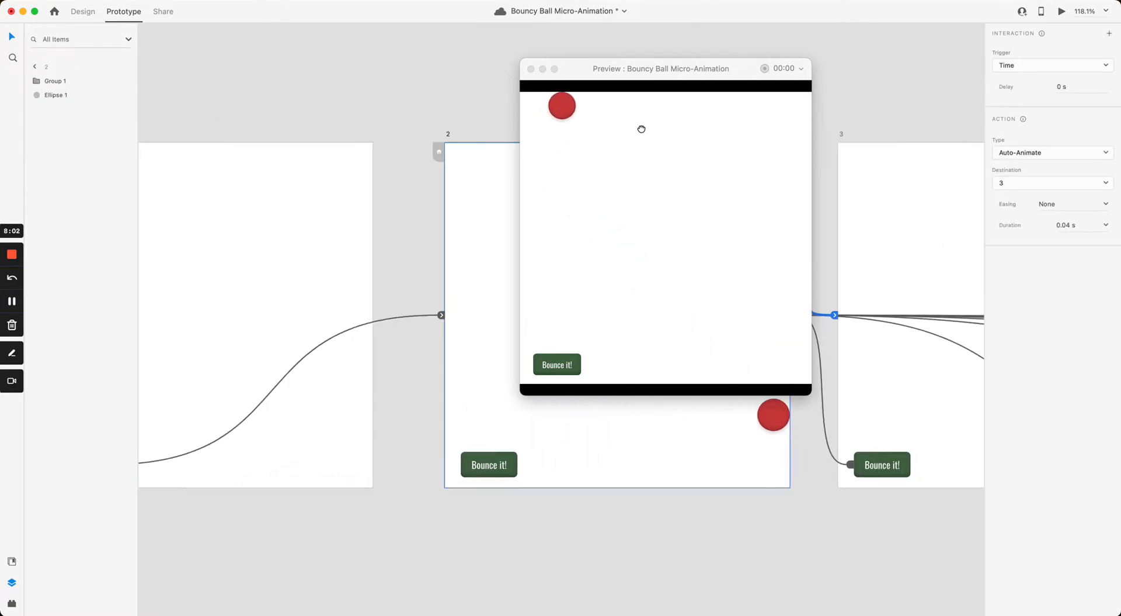
Step: Review the timed interactions of artboards 3, 4 and 5, panning on to artboards 6 and 7
click(368, 182)
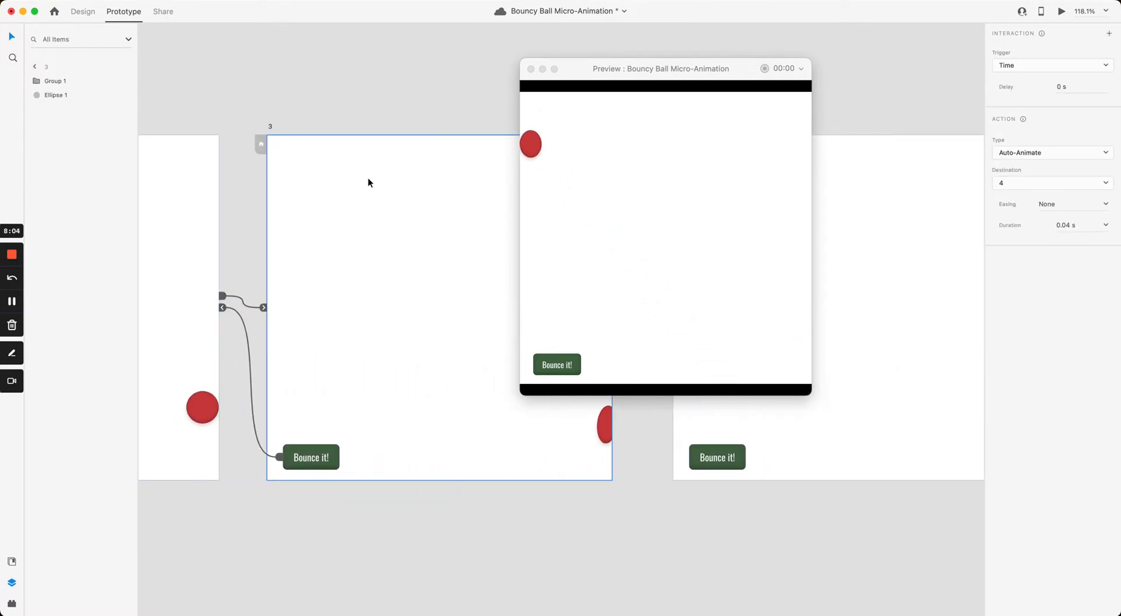
scroll(598, 441, right, 6)
click(331, 431)
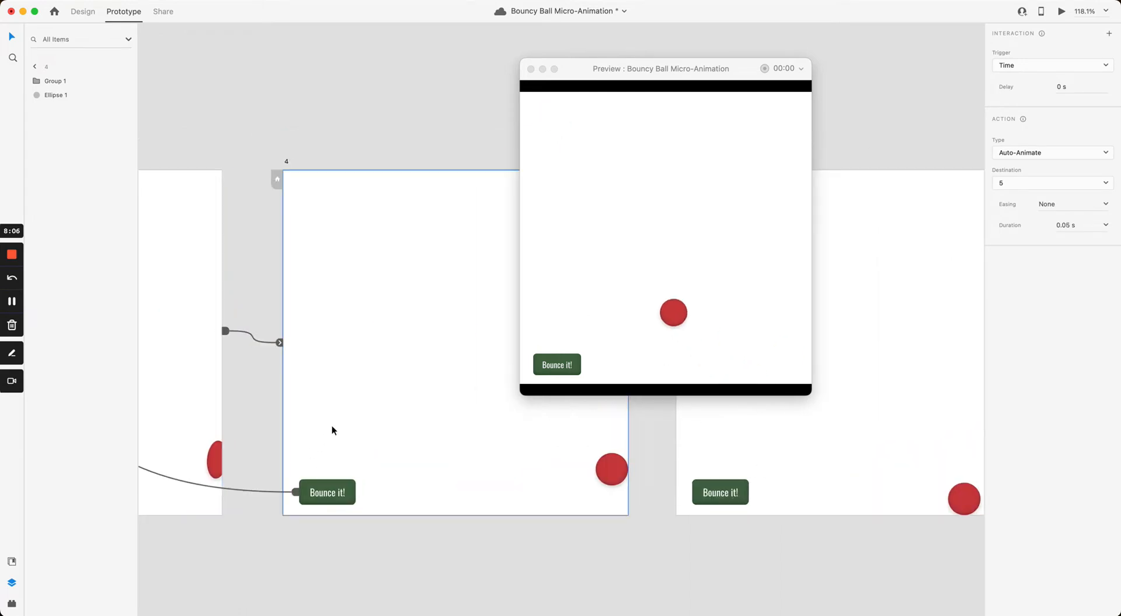
click(839, 455)
scroll(810, 431, right, 1)
drag(810, 431, 370, 430)
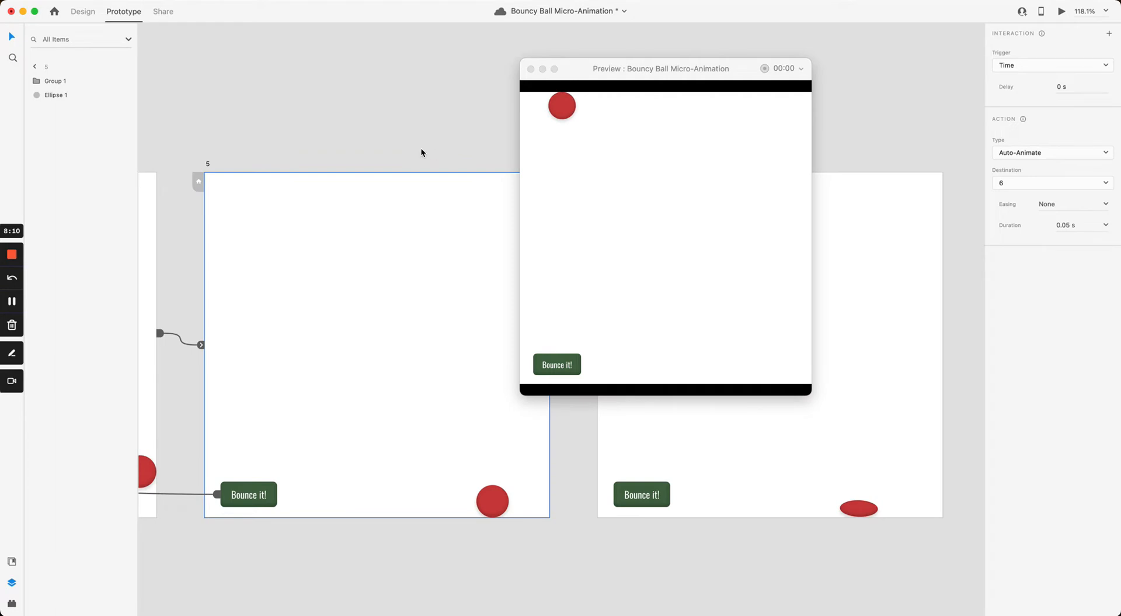
scroll(412, 182, down, 4)
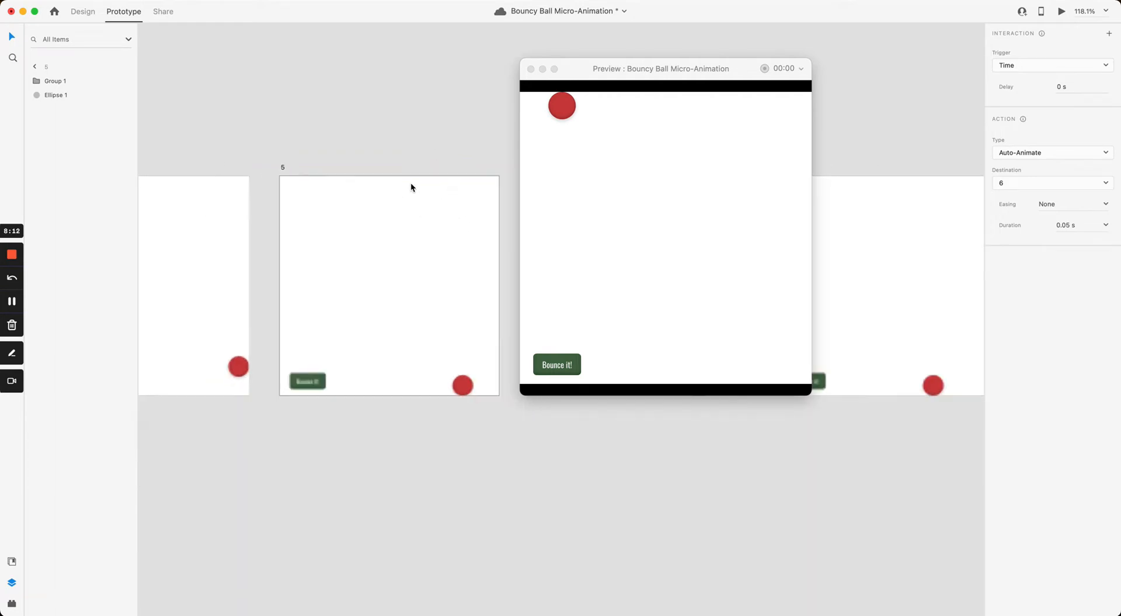
drag(518, 142, 307, 157)
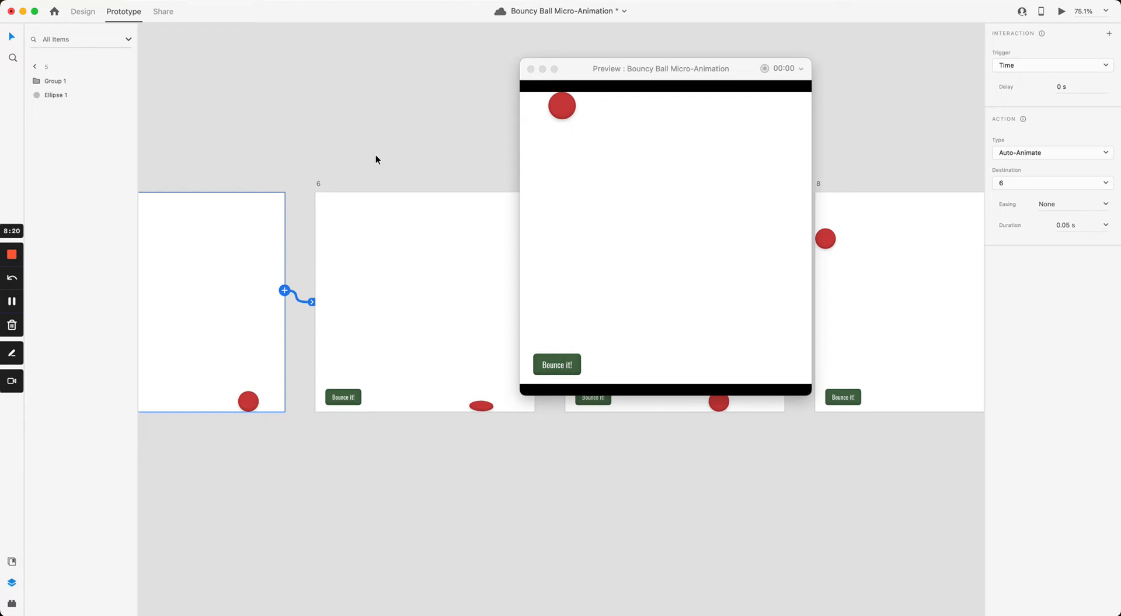
click(393, 160)
drag(389, 159, 315, 188)
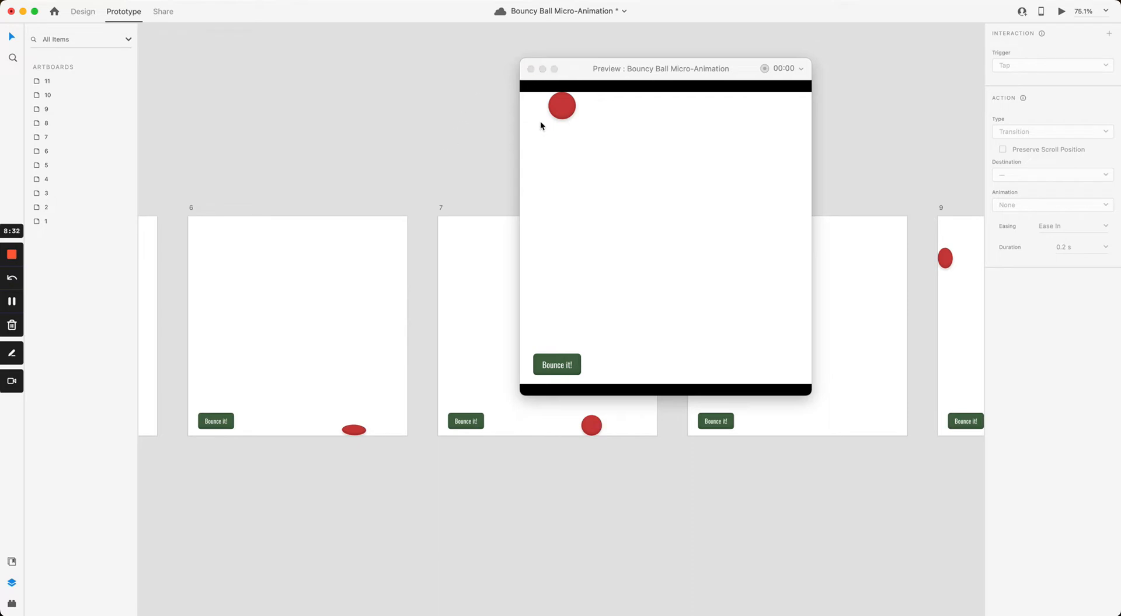
Step: Bring the preview forward and press Bounce it! twice to play the bounce
click(561, 367)
click(562, 370)
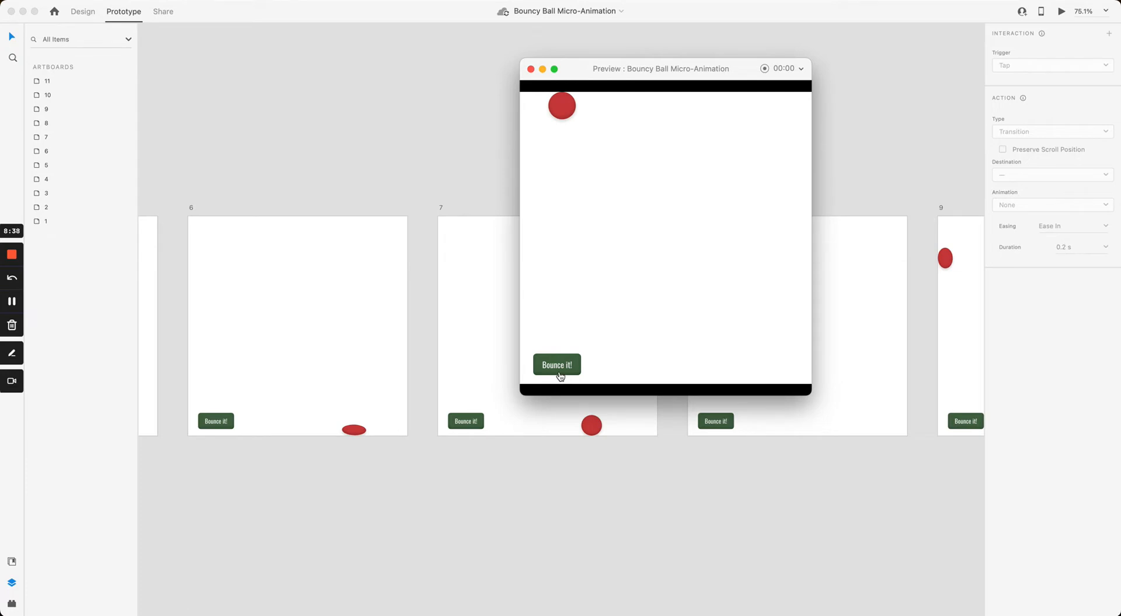
click(566, 372)
Step: Close the preview, navigate back, and select artboard 1 with its Bounce it! link to artboard 2
click(531, 69)
scroll(506, 135, down, 3)
scroll(601, 142, right, 2)
scroll(541, 165, left, 1)
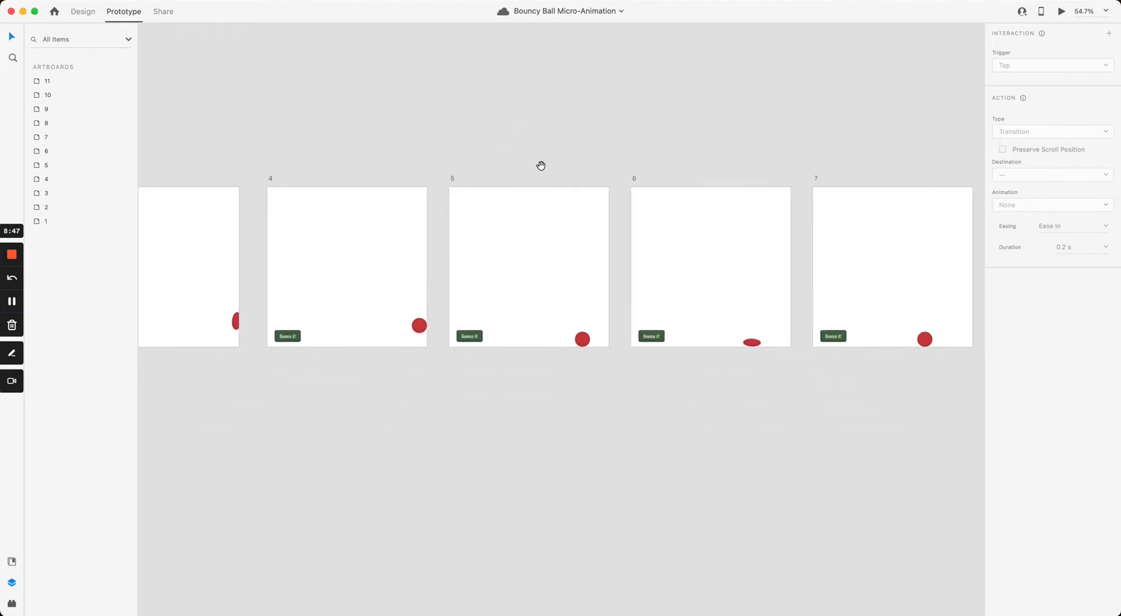
scroll(541, 165, left, 10)
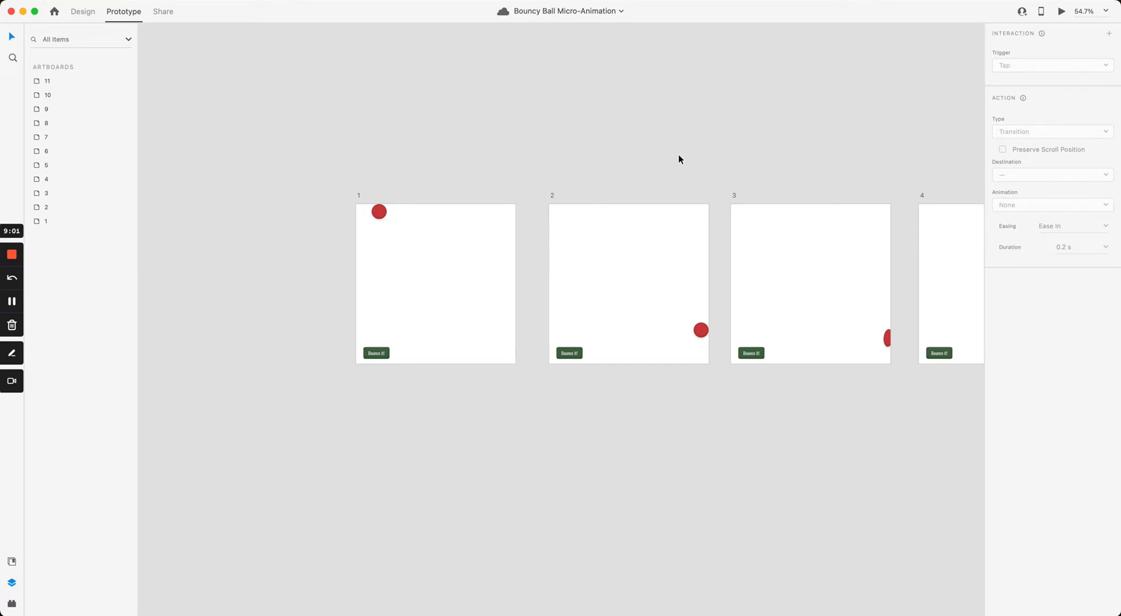
scroll(568, 189, up, 5)
scroll(463, 160, right, 2)
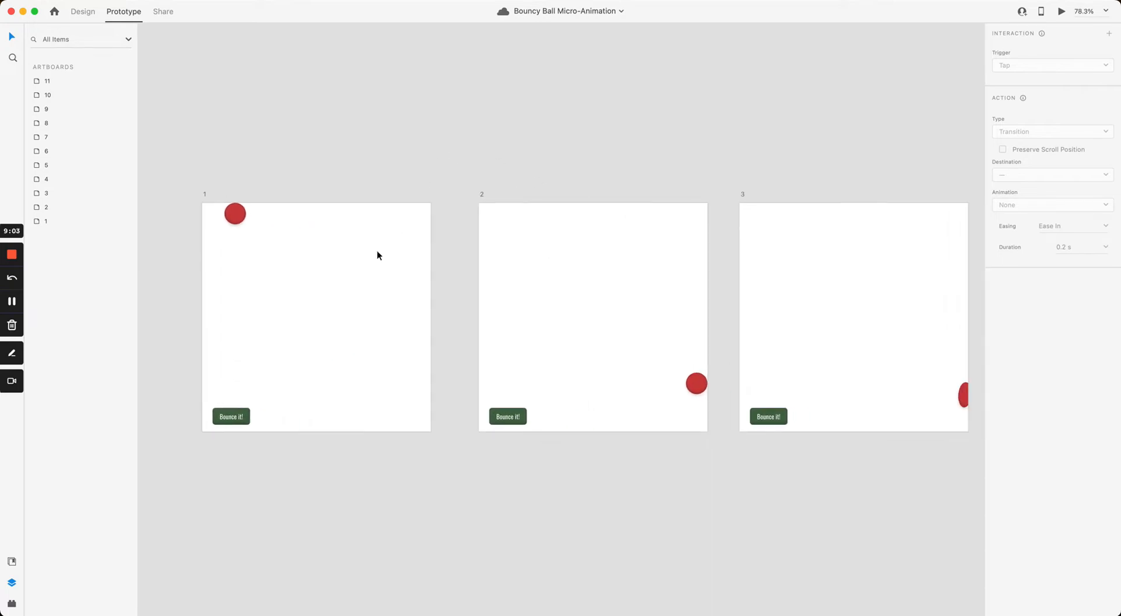
click(378, 253)
scroll(451, 251, up, 5)
scroll(490, 256, left, 3)
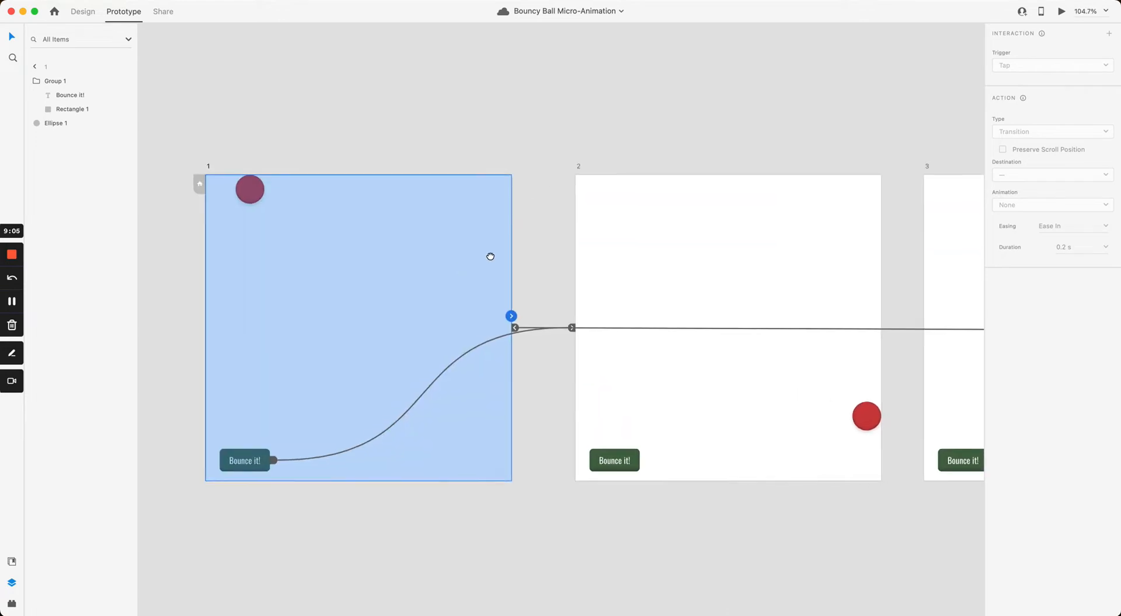
click(589, 253)
click(503, 252)
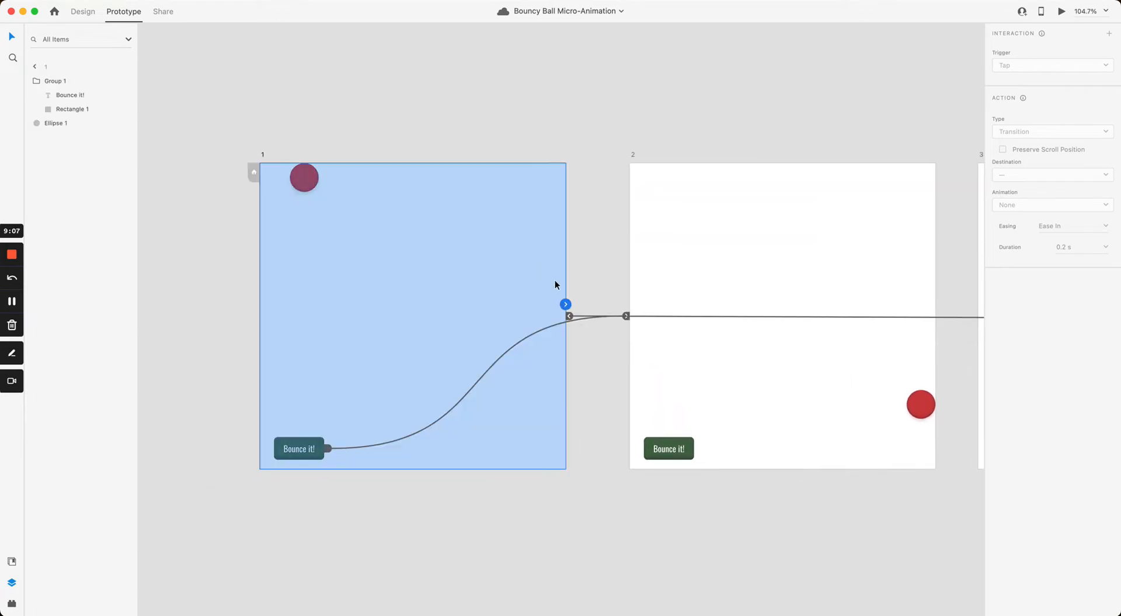
click(545, 331)
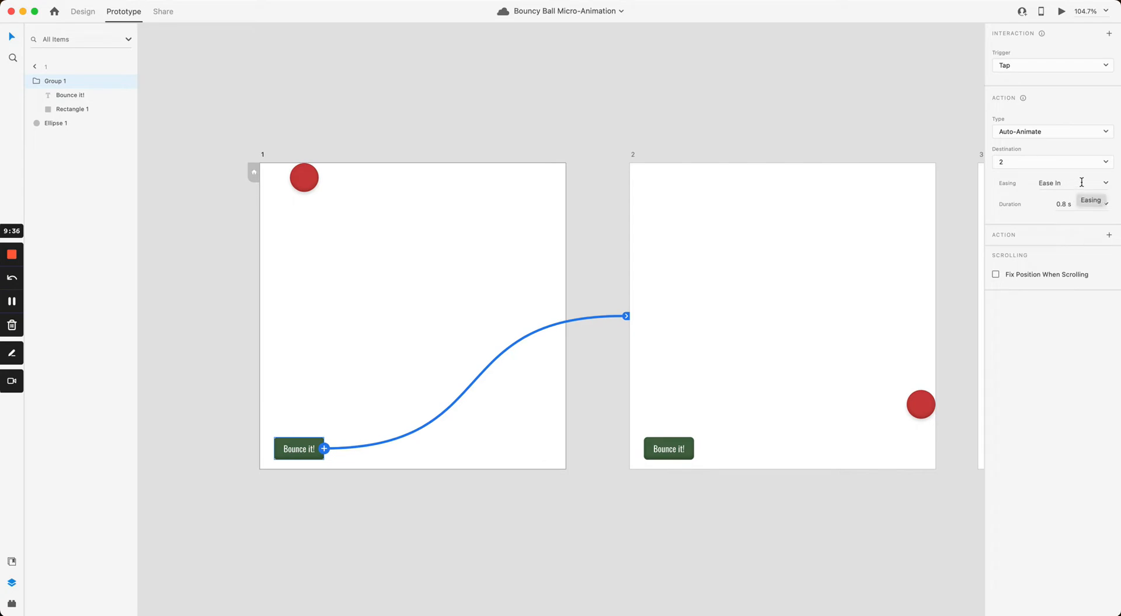
click(276, 171)
click(261, 156)
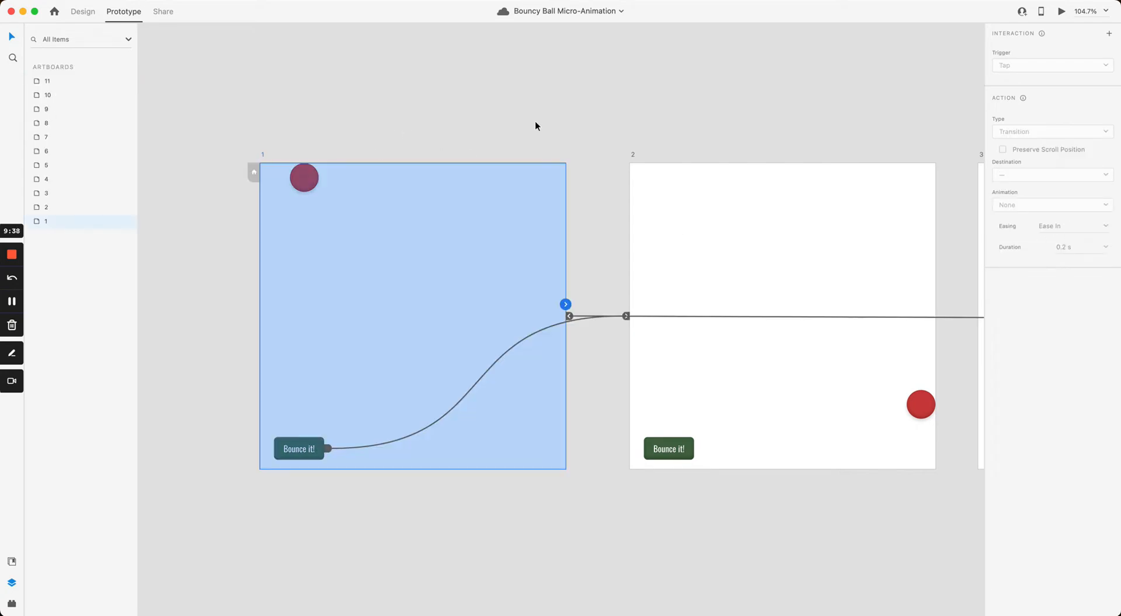
Step: Preview artboard 1, play the bounce with the Bounce it! button, then close the preview
click(1061, 12)
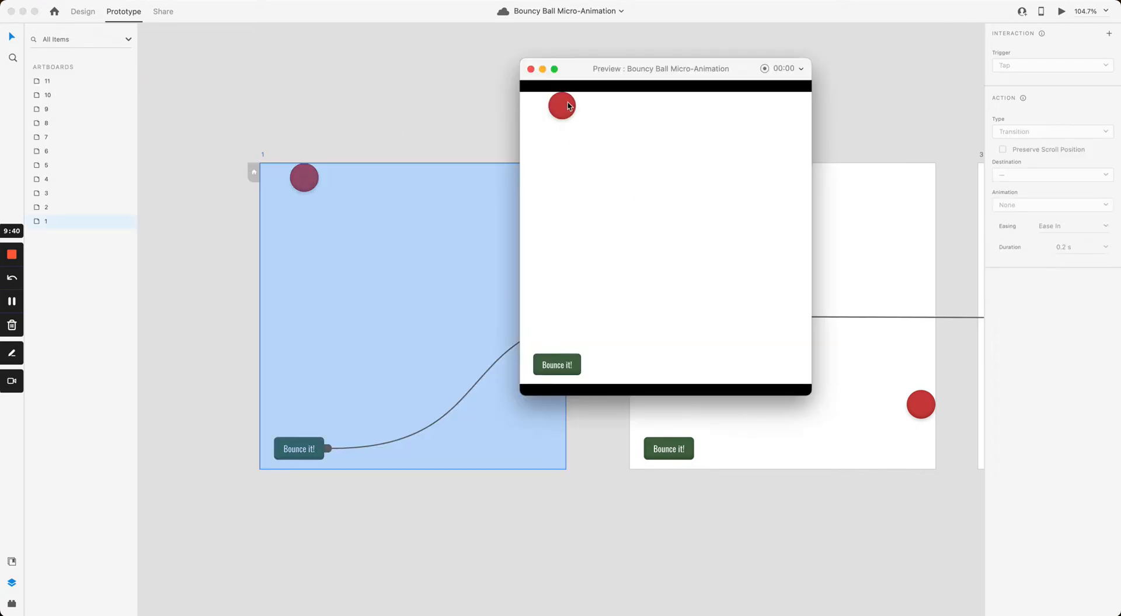
click(563, 367)
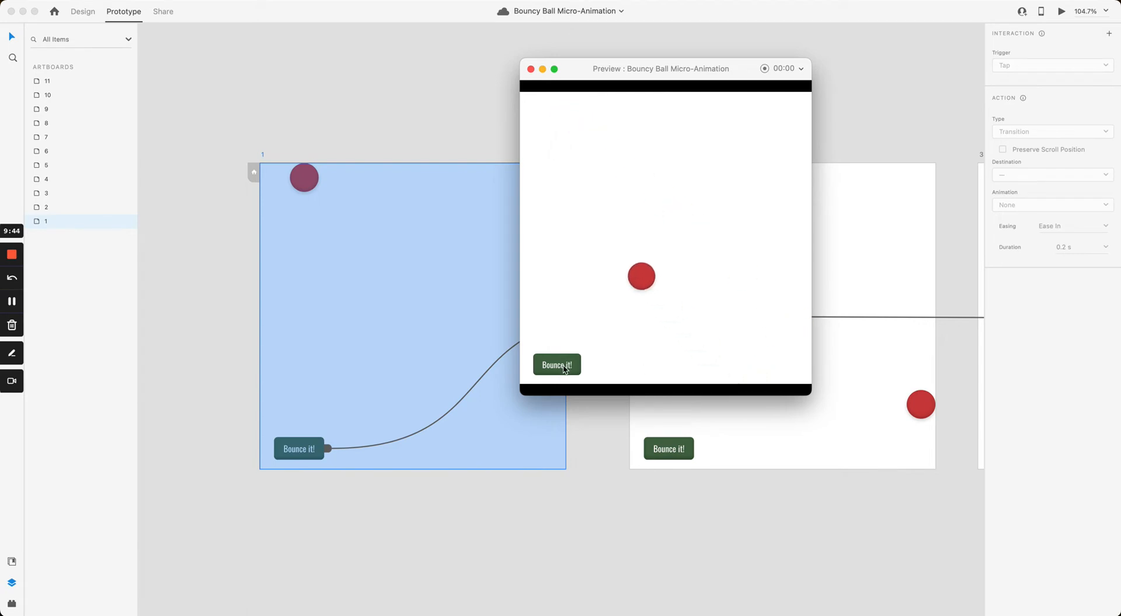
click(531, 69)
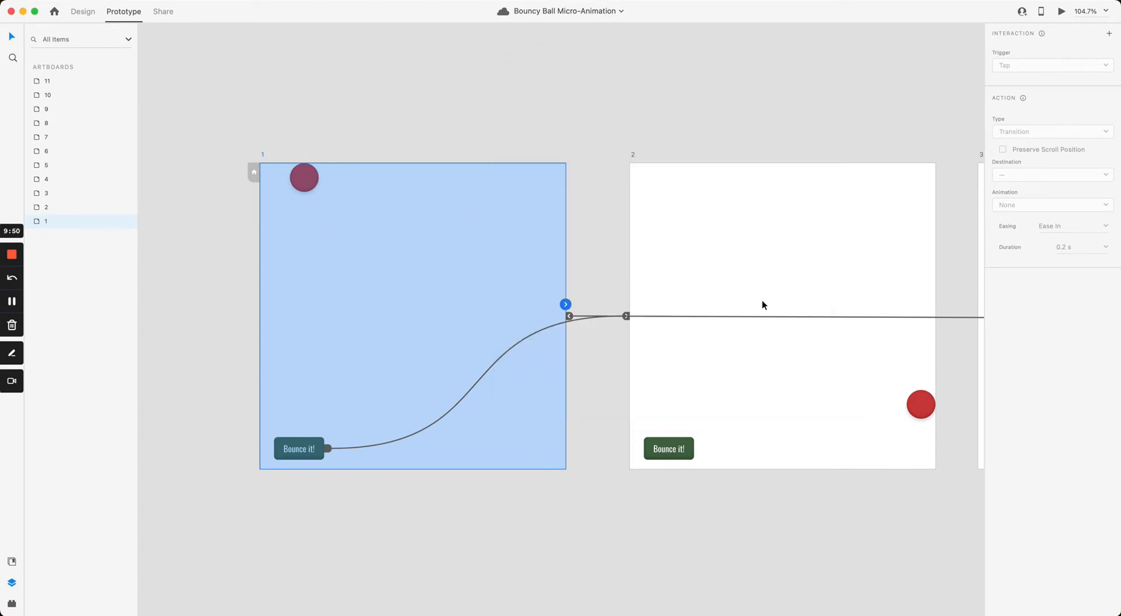
Step: Center and select artboard 2 to show its 0.04 s timed auto-animate to artboard 3
click(630, 141)
drag(616, 154, 426, 155)
click(426, 154)
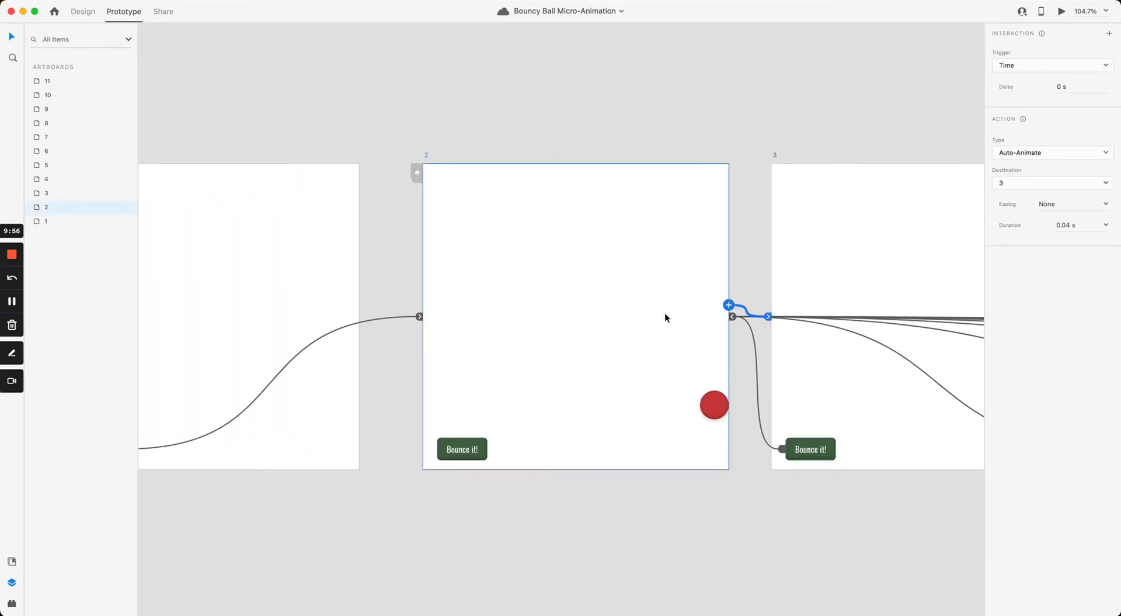
Step: Frame artboards 2–5 and select artboard 3, showing its 0 s delay, 0.04 s auto-animate to artboard 4
drag(731, 258, 491, 263)
scroll(561, 280, down, 2)
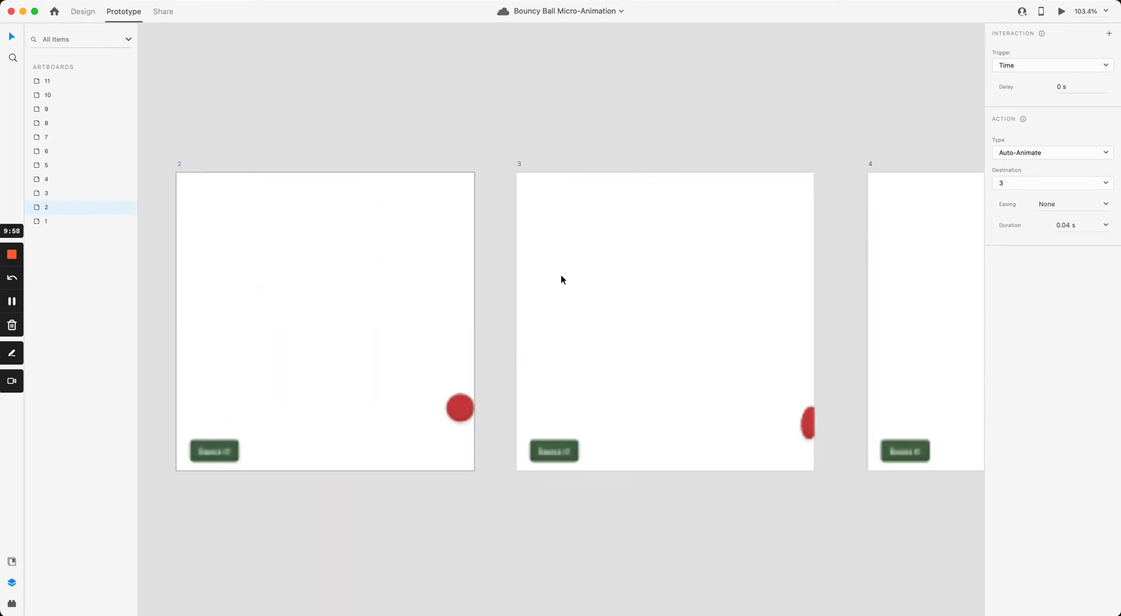
scroll(594, 272, down, 3)
drag(621, 267, 510, 255)
scroll(510, 256, down, 1)
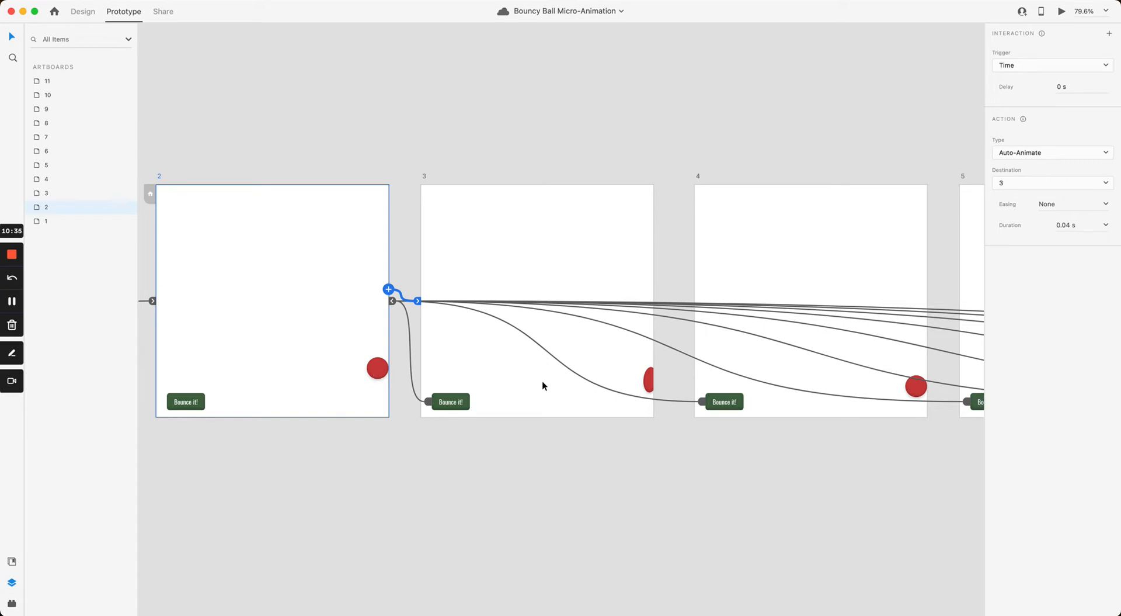
click(612, 248)
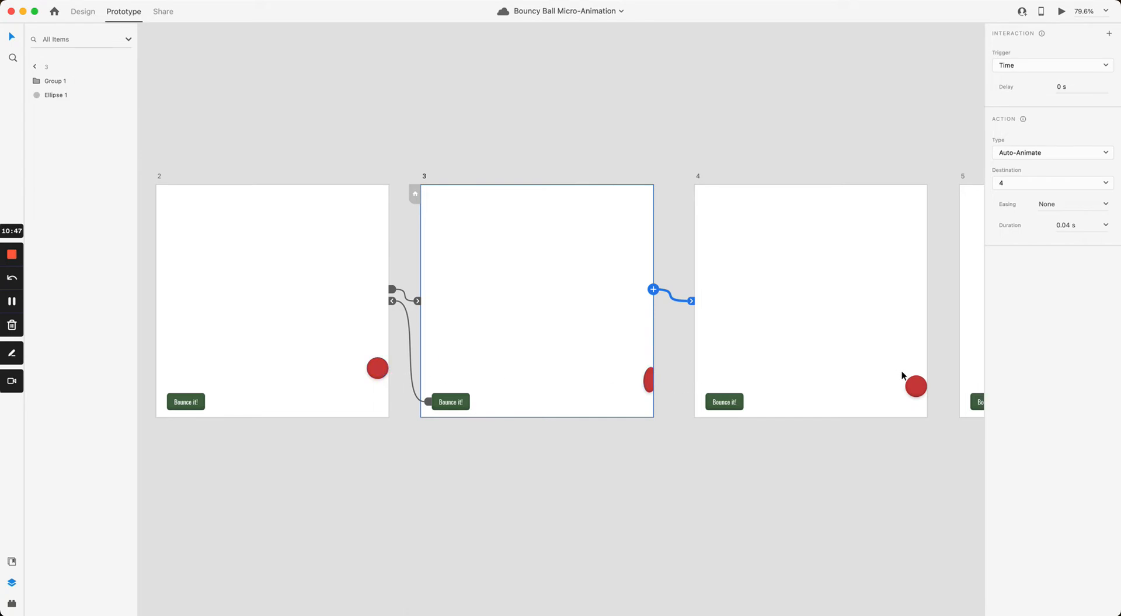
Step: Pan across and inspect the Time trigger links of artboards 4, 5 and 6
click(873, 153)
drag(873, 155, 489, 164)
click(475, 240)
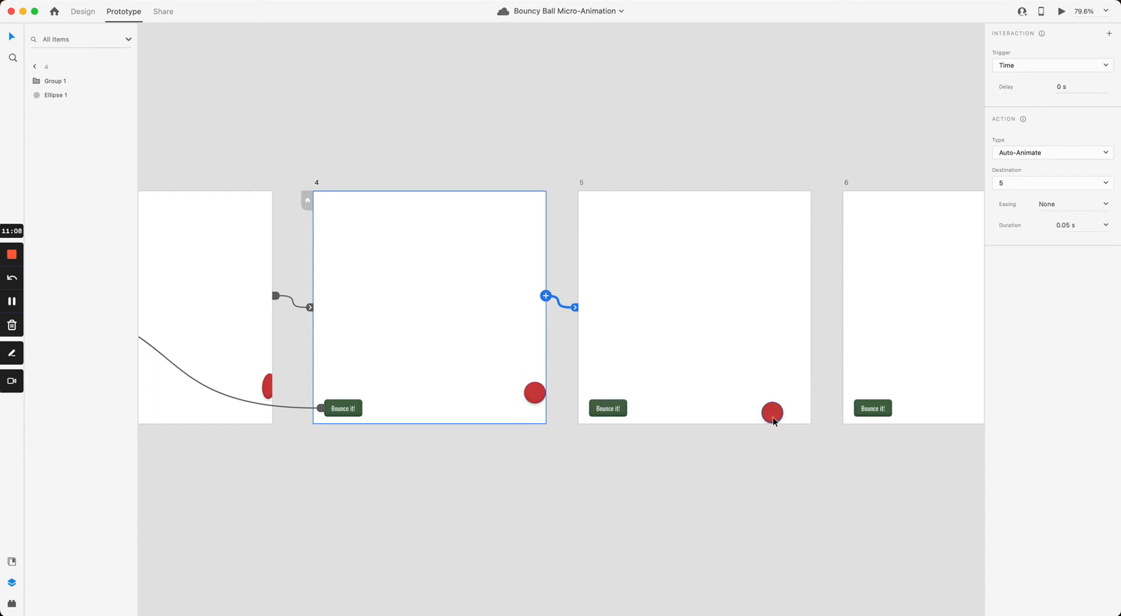
click(793, 327)
drag(790, 316, 534, 327)
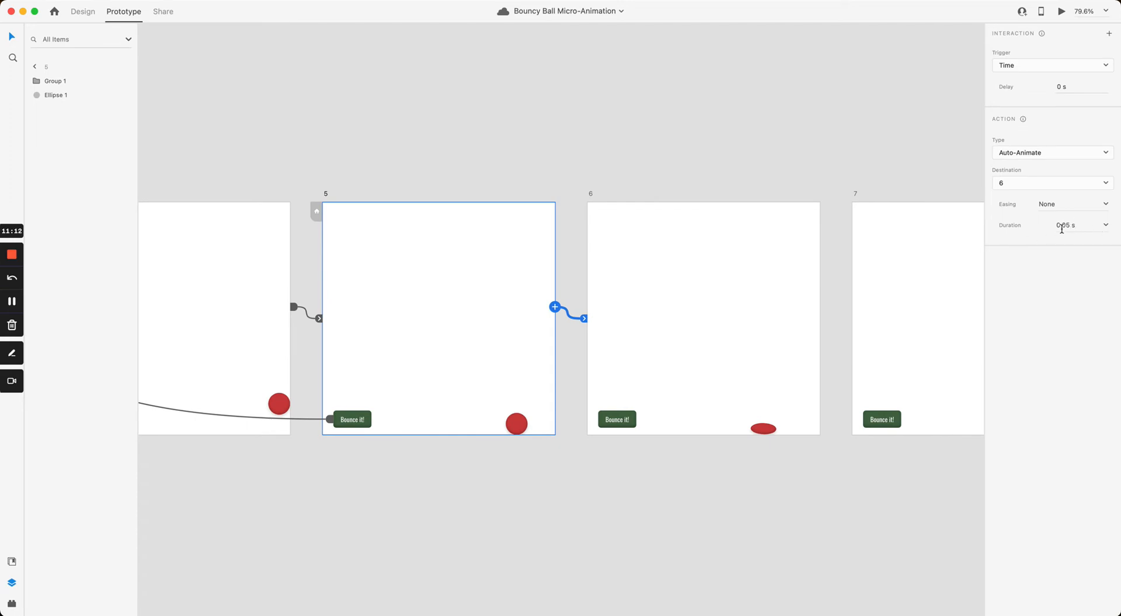
drag(683, 214, 494, 220)
click(576, 303)
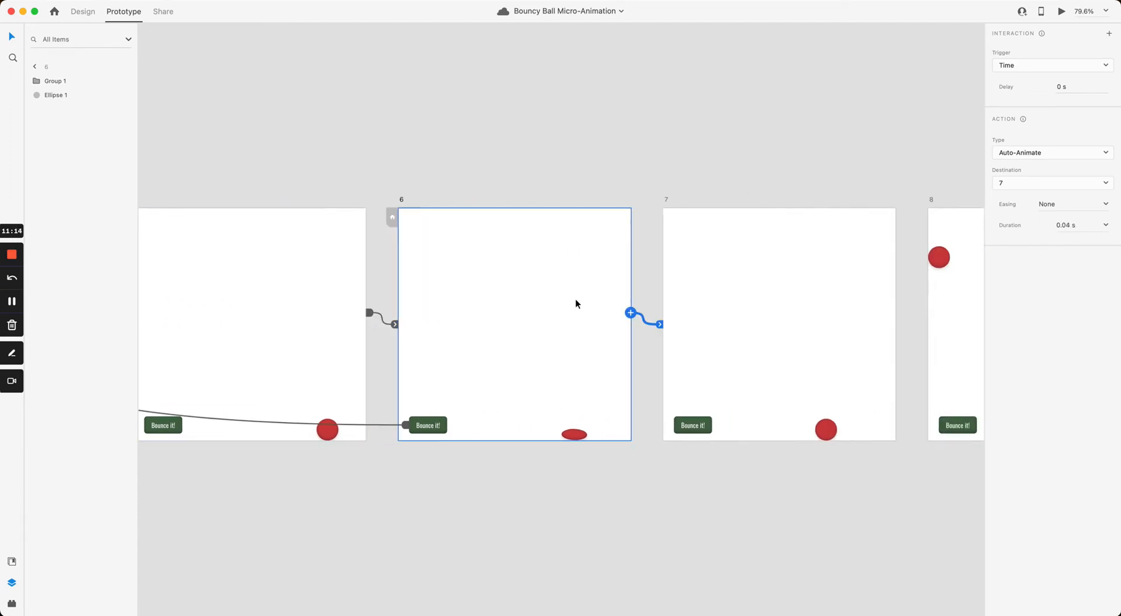
Step: Compare artboard 5 and 6 durations, then check artboard 7's 0.5 s auto-animate to artboard 8
scroll(708, 361, right, 5)
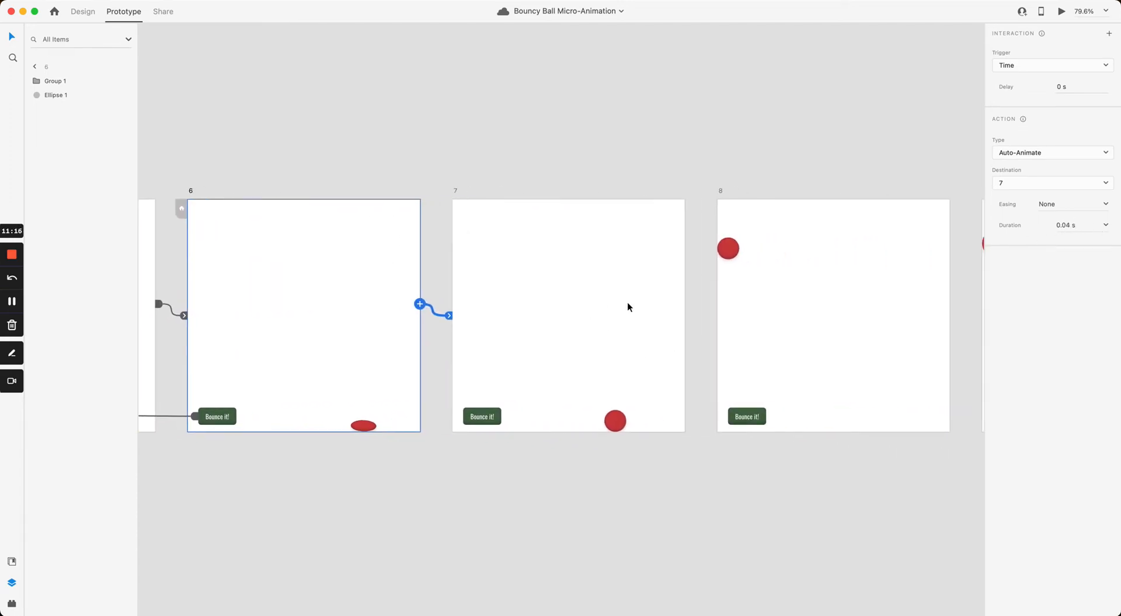
scroll(392, 329, left, 7)
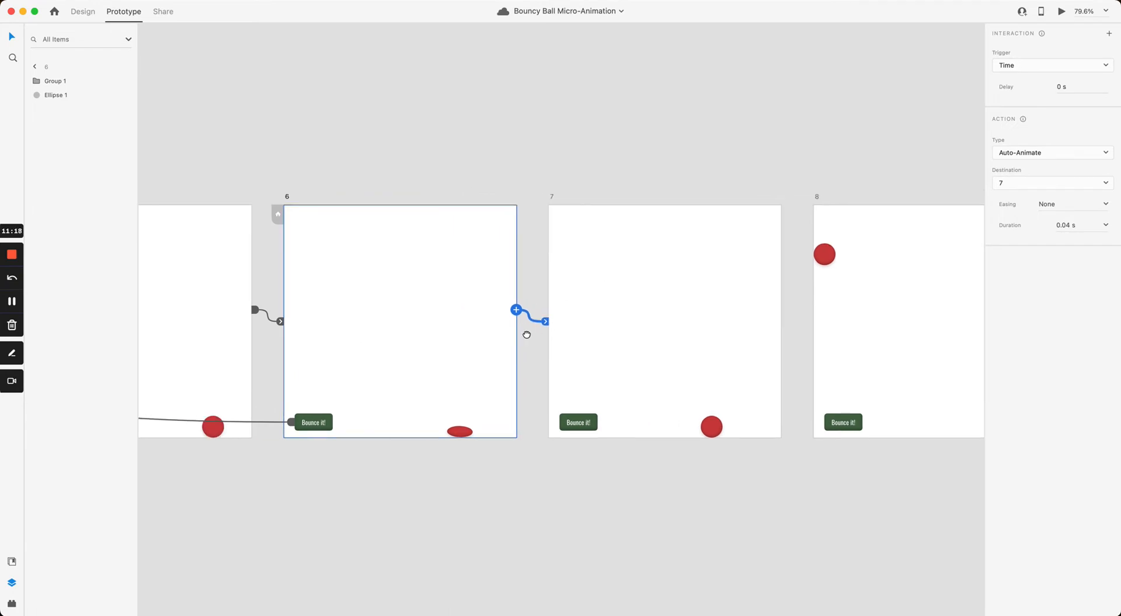
click(439, 337)
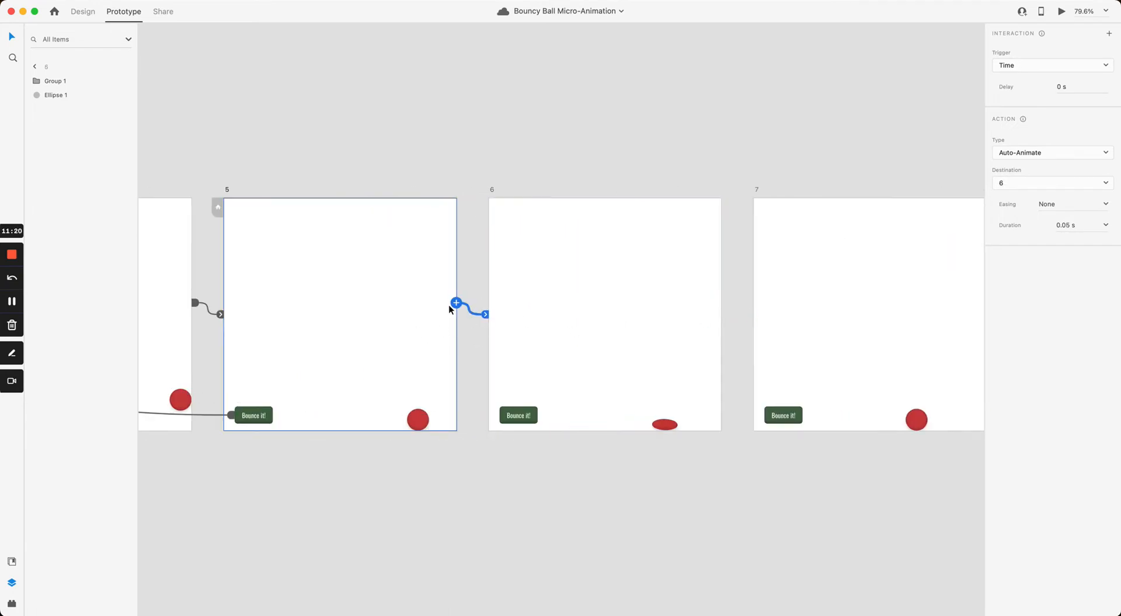
click(678, 366)
scroll(683, 360, right, 4)
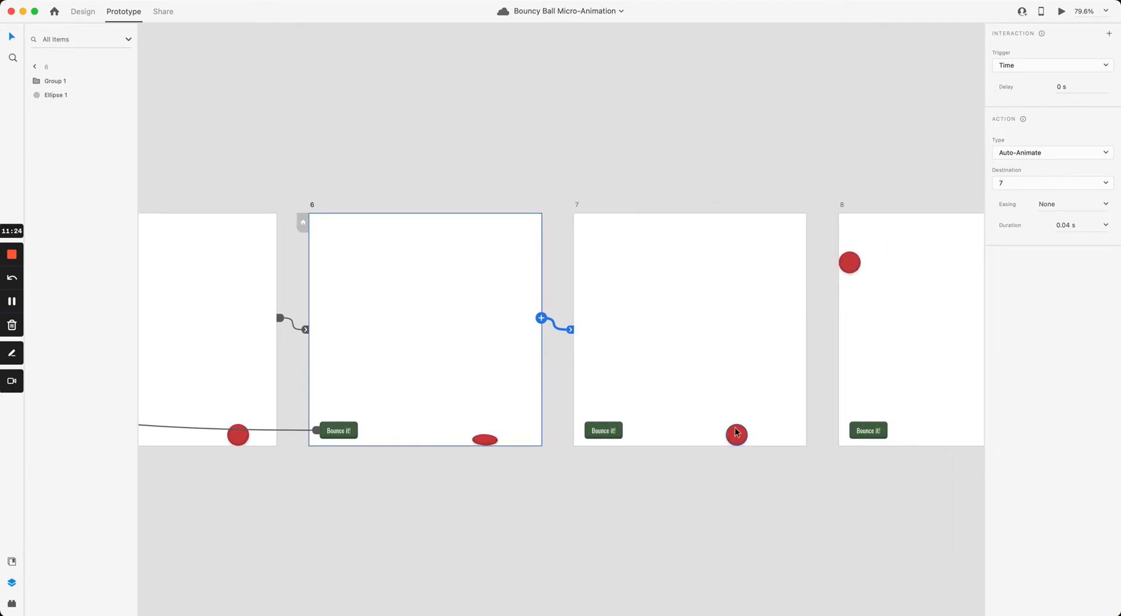
click(760, 364)
scroll(760, 364, right, 5)
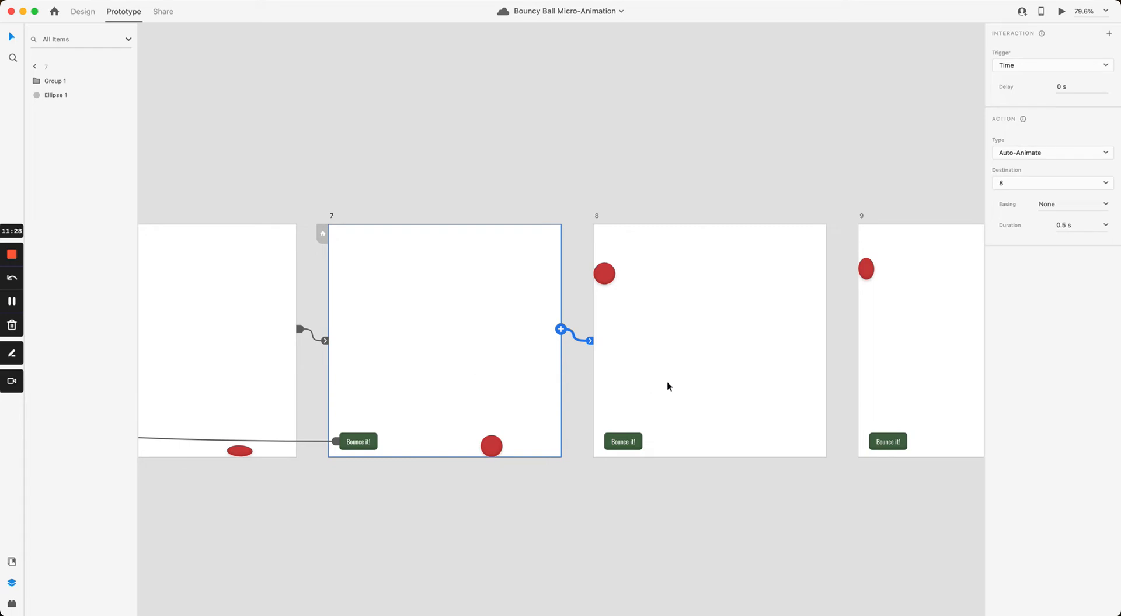
scroll(387, 413, left, 6)
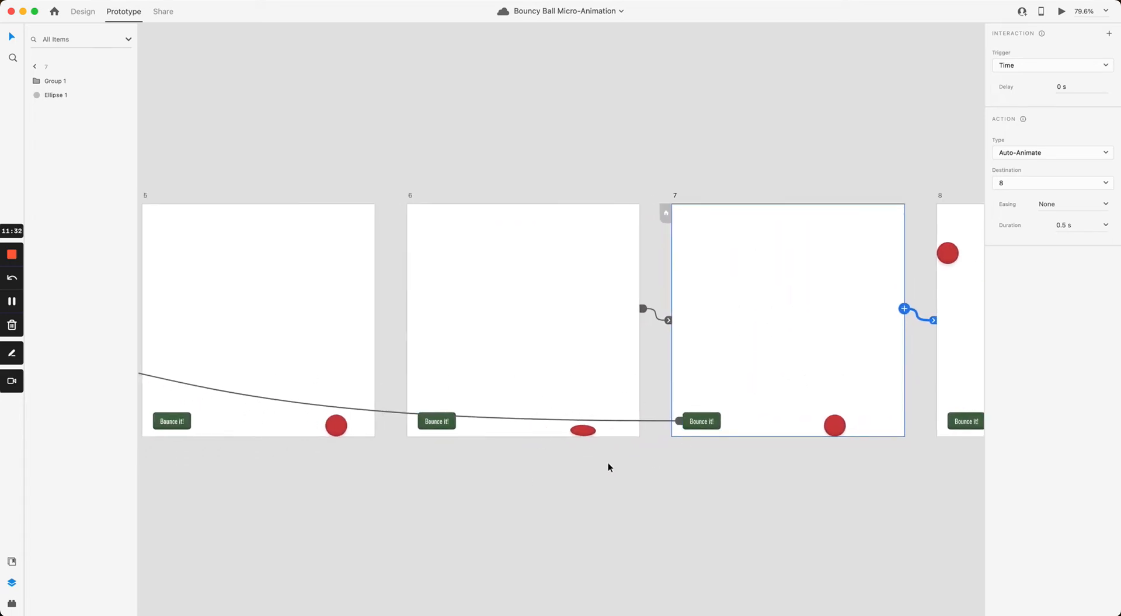
drag(632, 363, 438, 373)
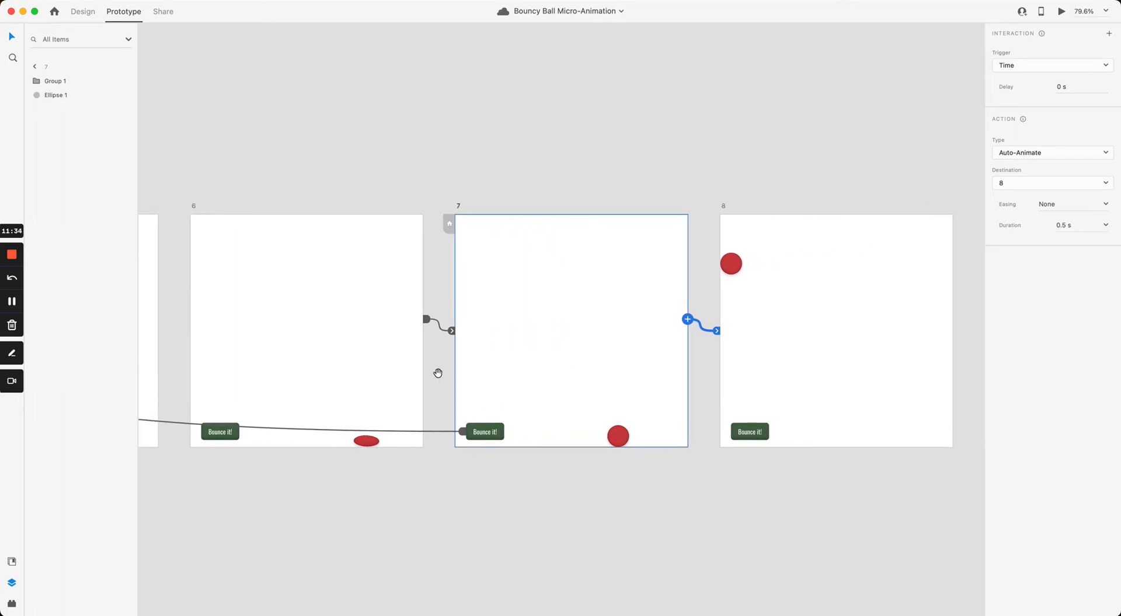
drag(505, 331, 266, 341)
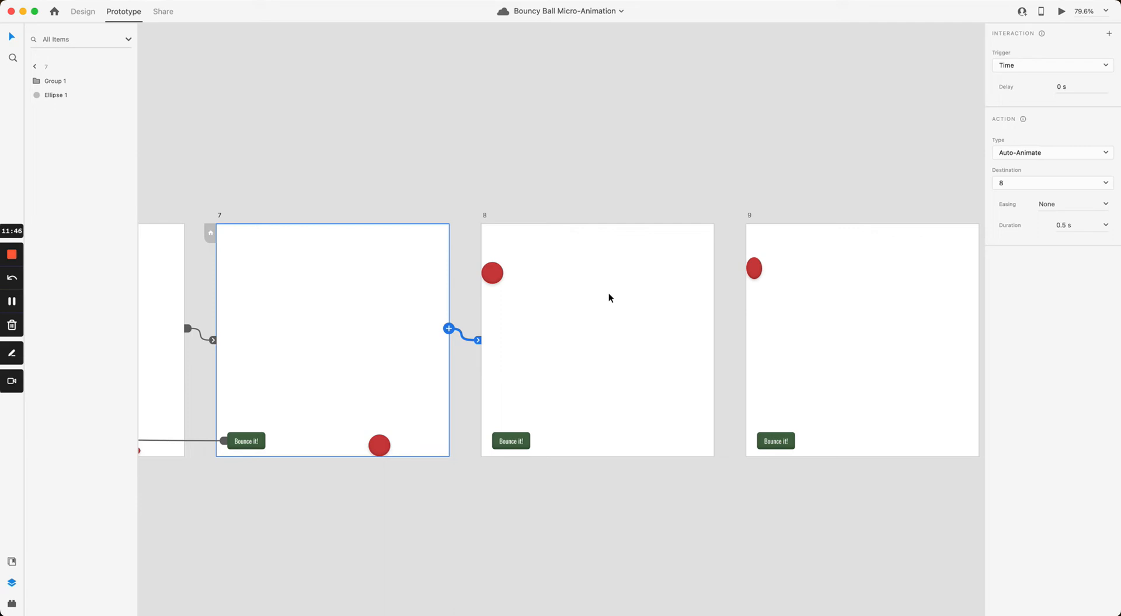
click(377, 448)
click(350, 425)
click(163, 359)
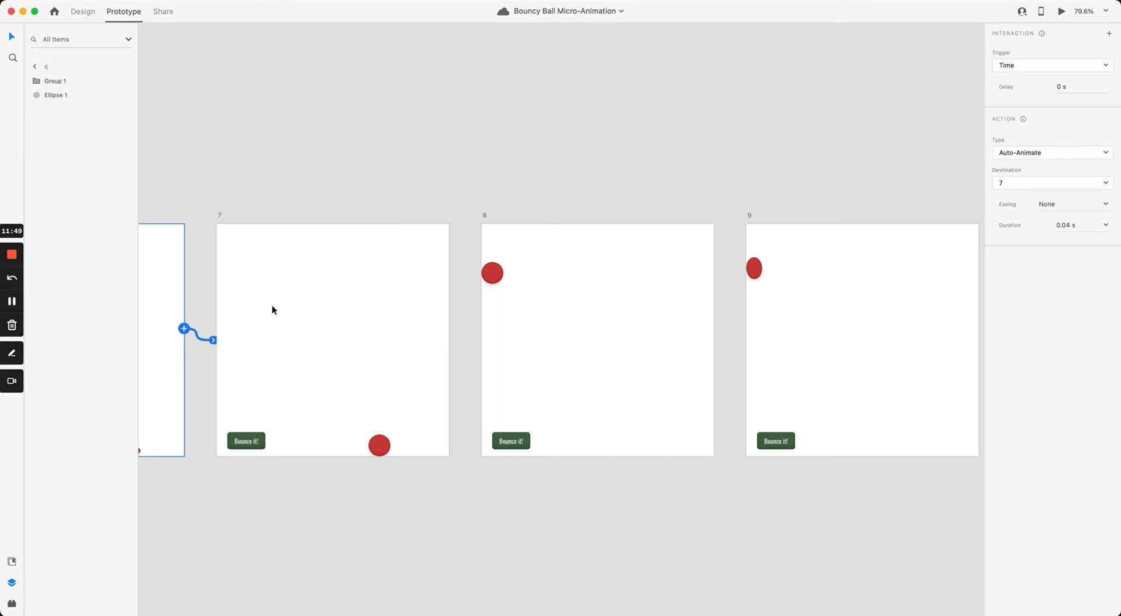
click(434, 336)
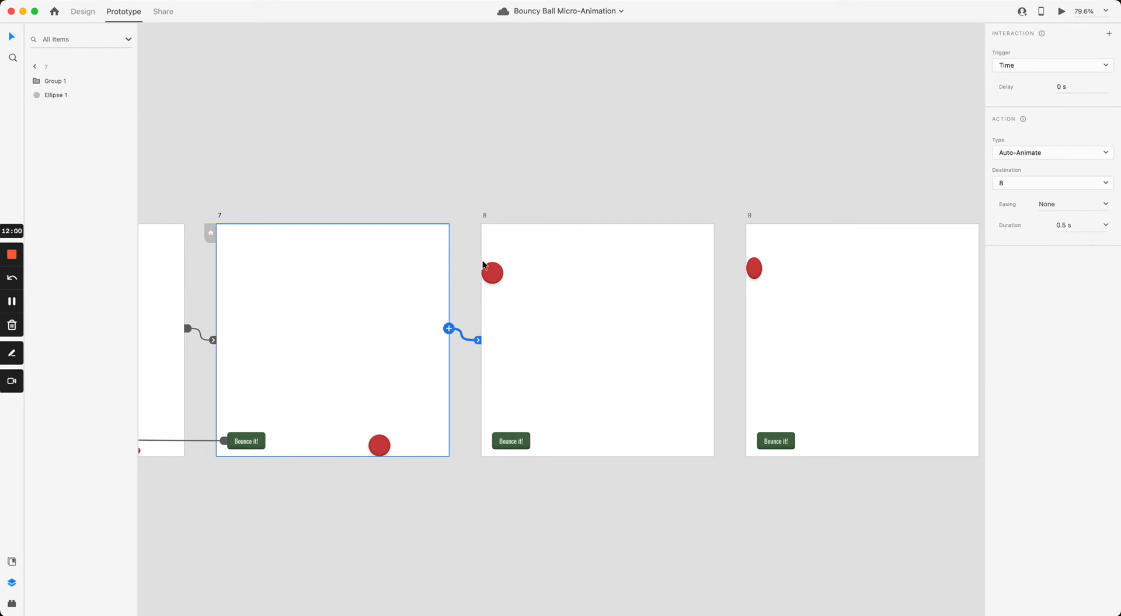
click(604, 282)
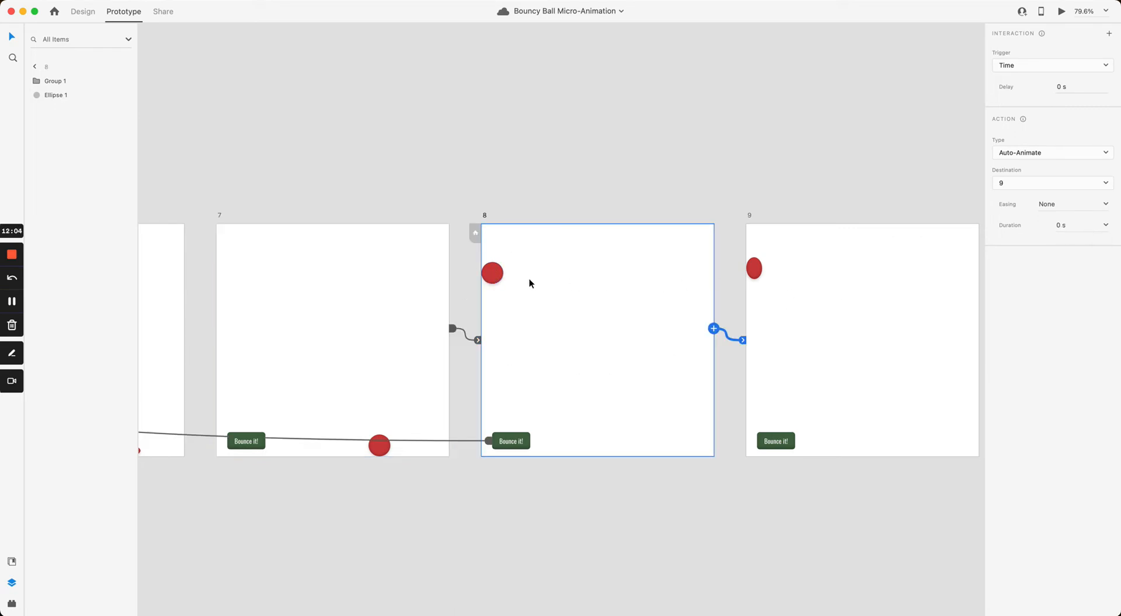
click(1061, 223)
click(780, 172)
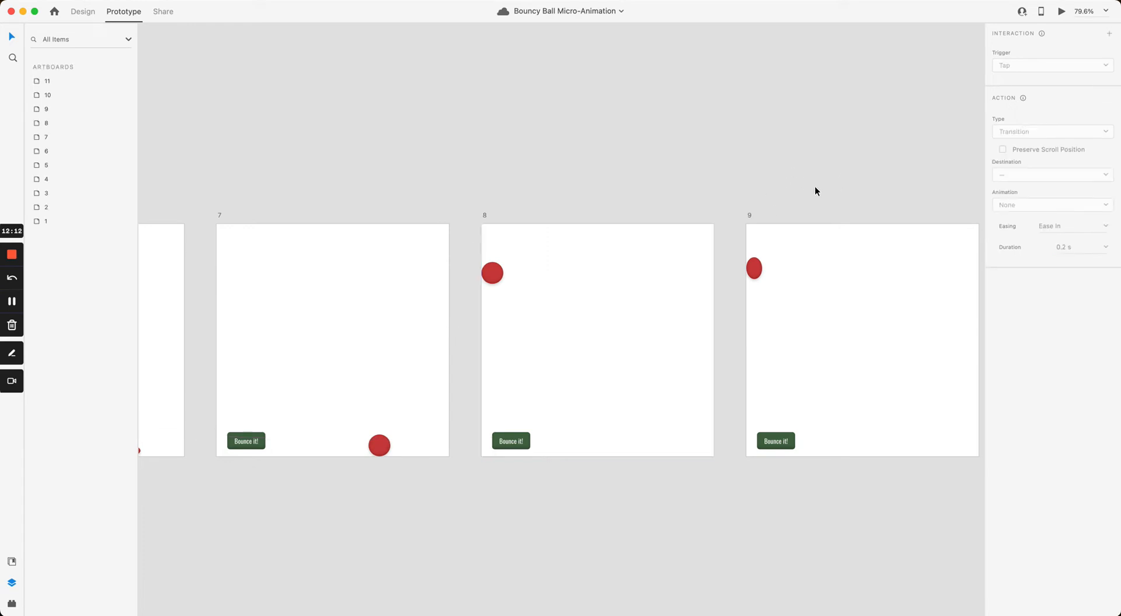
click(495, 272)
click(597, 290)
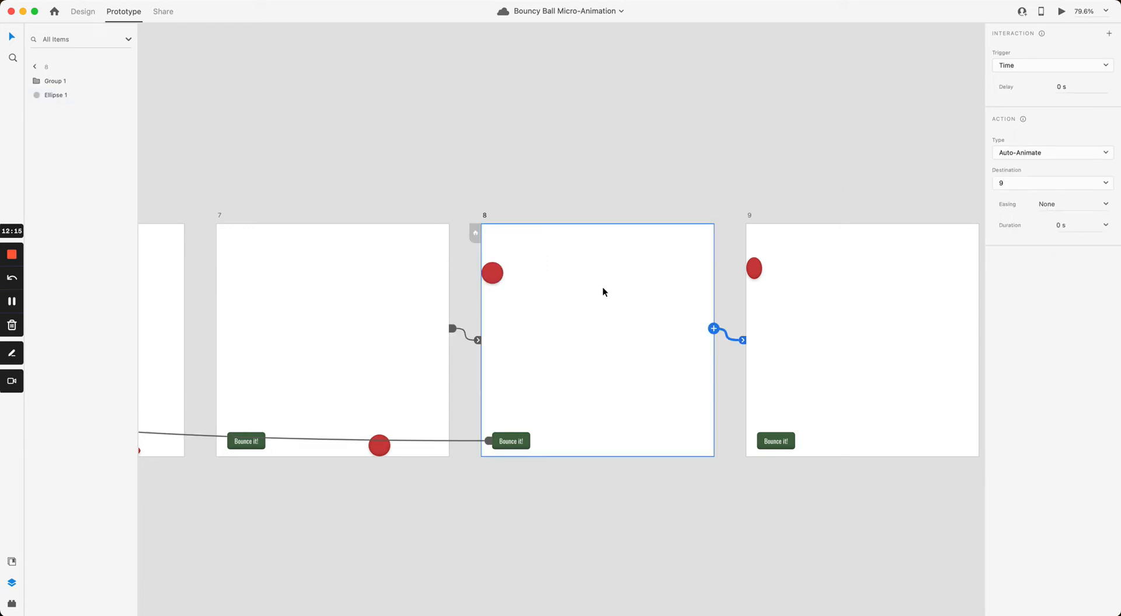
click(734, 187)
scroll(733, 187, right, 3)
click(534, 293)
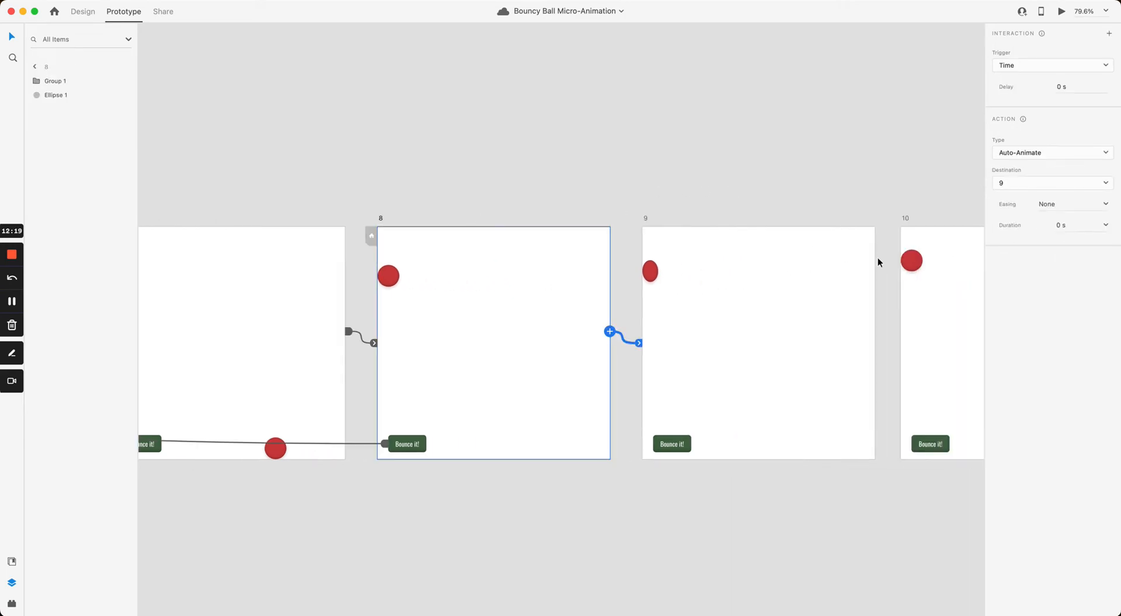
scroll(659, 175, right, 4)
click(596, 314)
scroll(687, 283, right, 4)
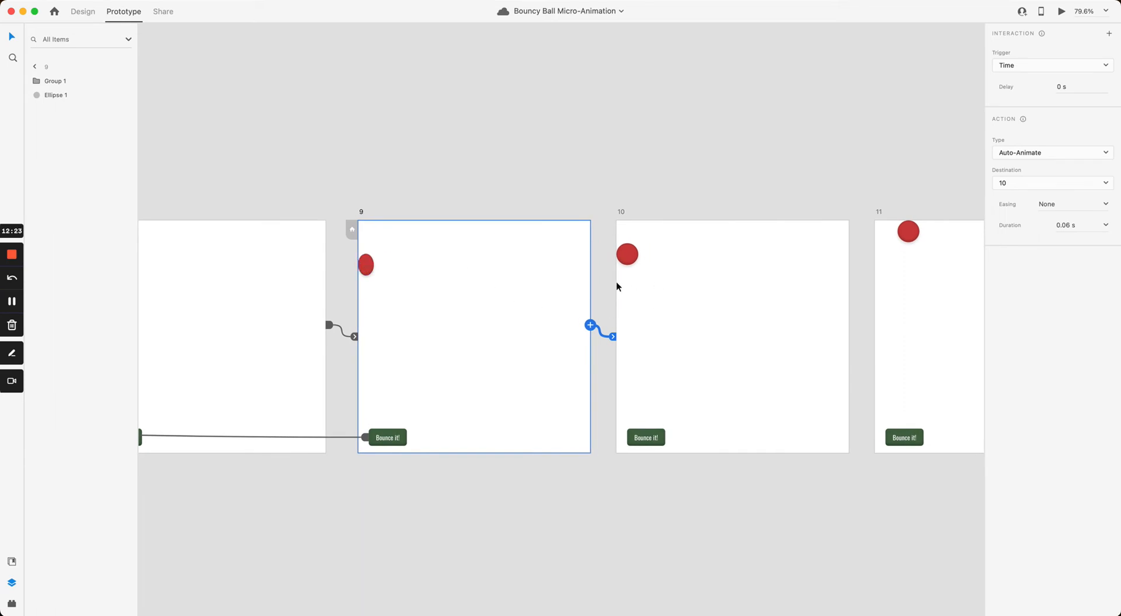
scroll(600, 245, right, 2)
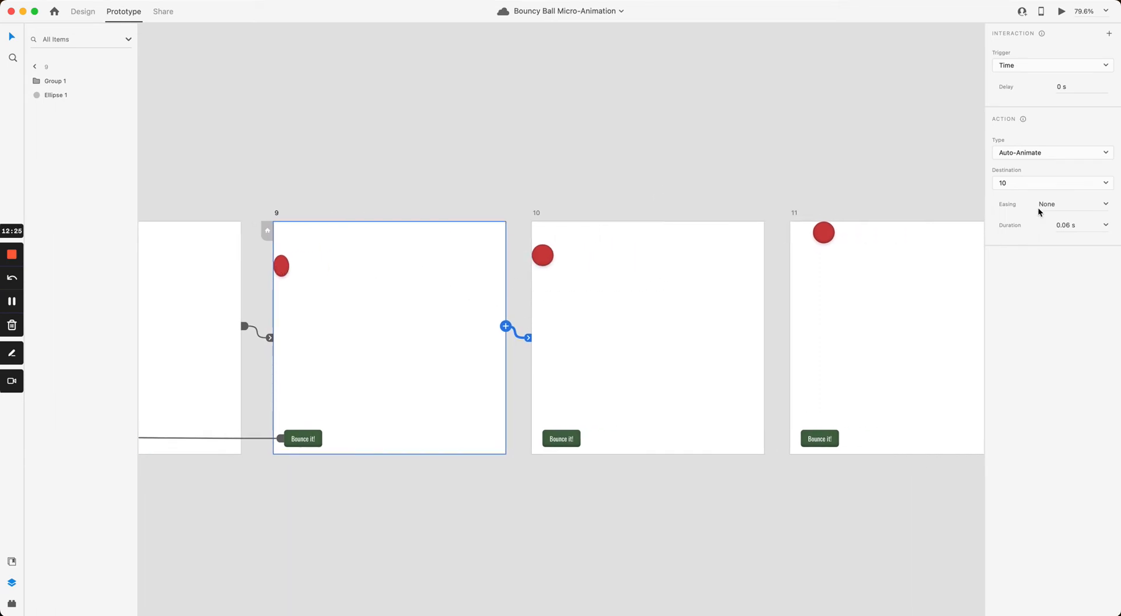
click(762, 330)
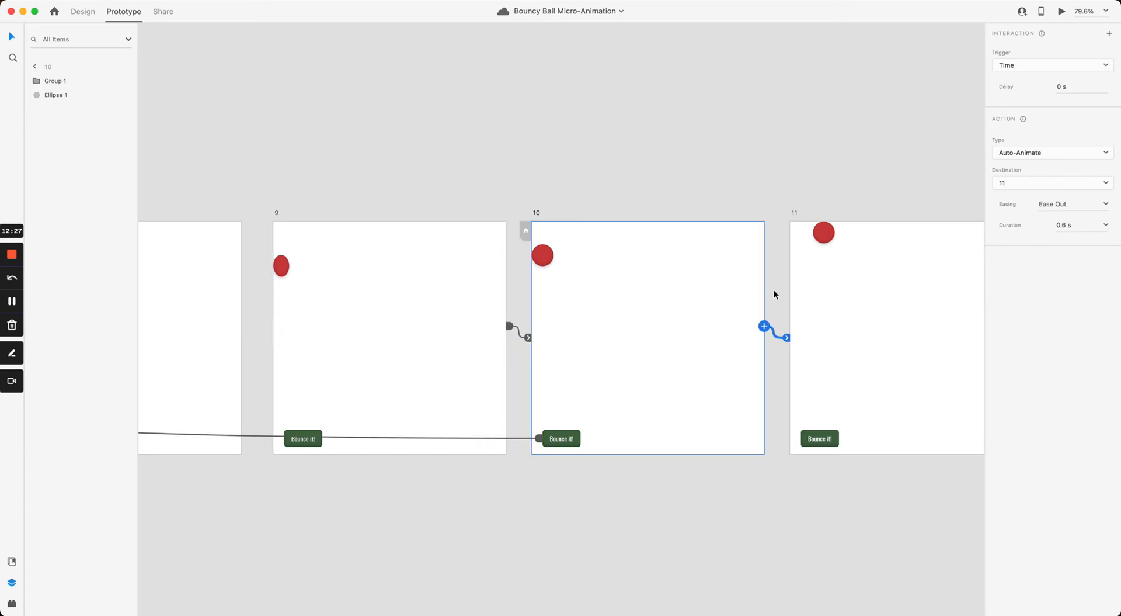
scroll(773, 293, right, 5)
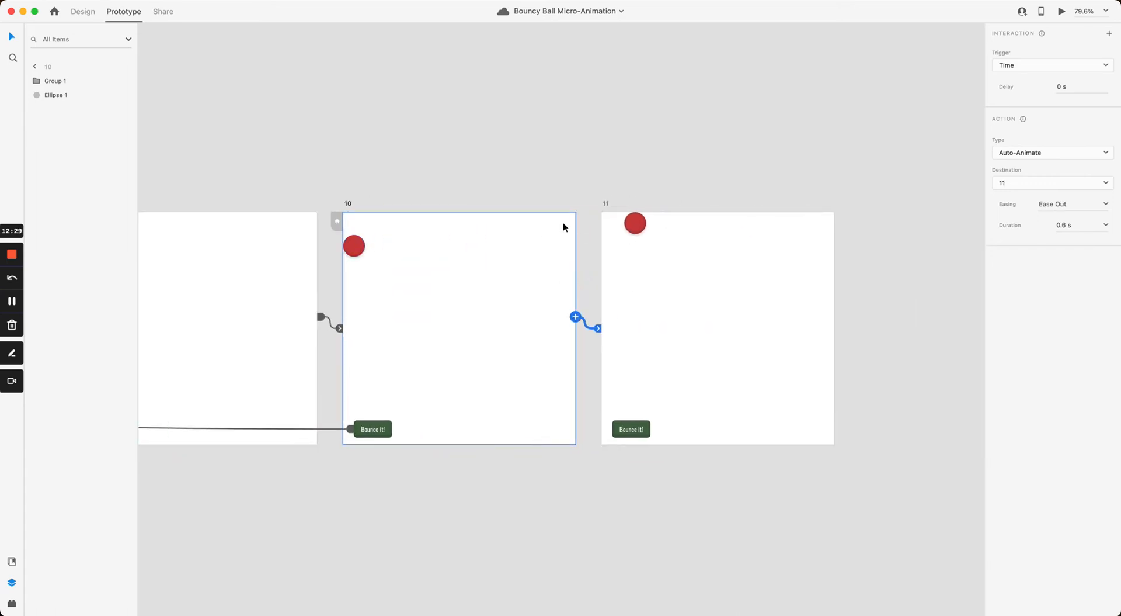
scroll(783, 157, down, 3)
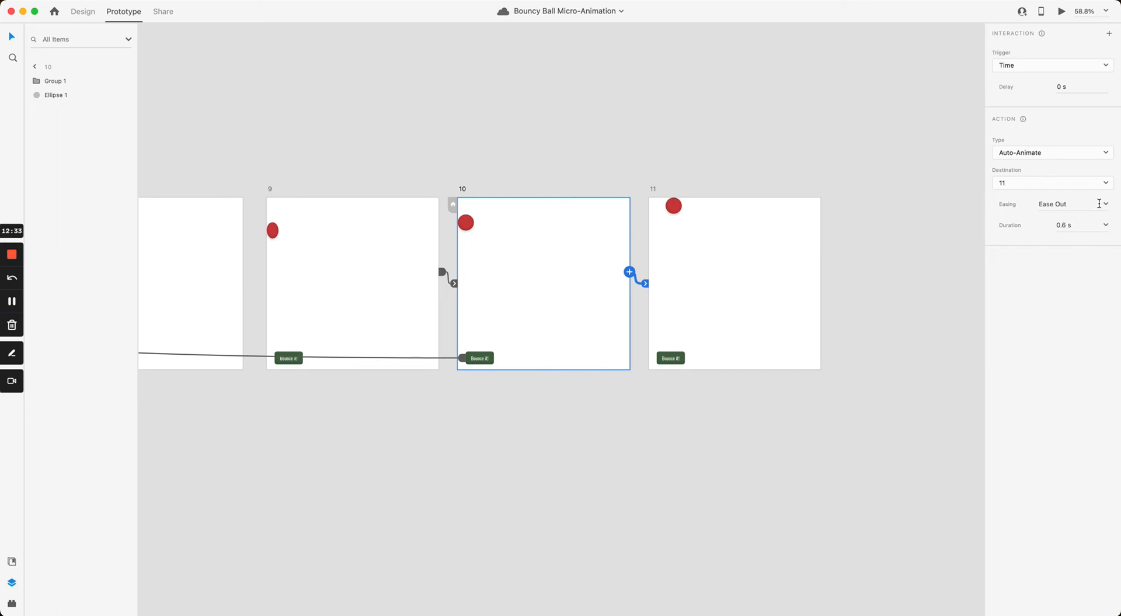
click(396, 253)
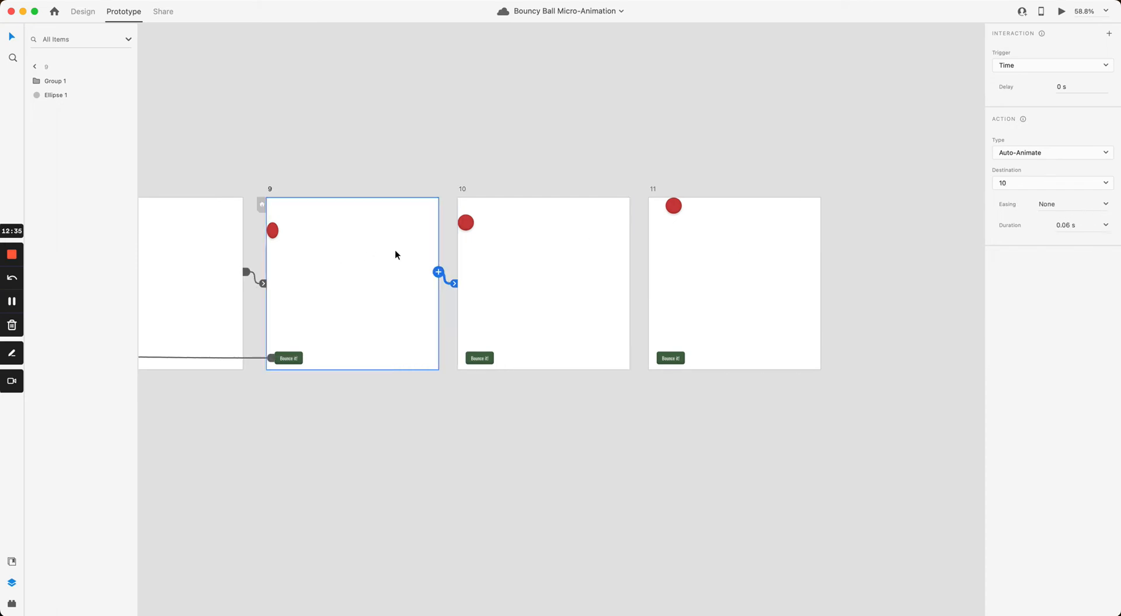
drag(395, 253, 673, 230)
click(411, 249)
drag(411, 249, 689, 273)
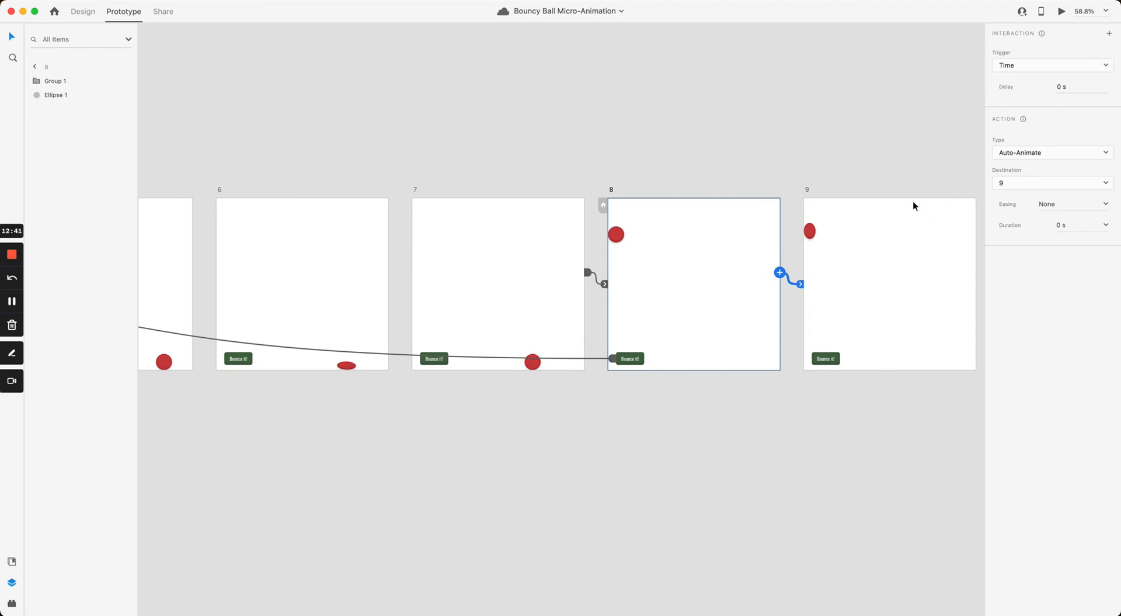
click(871, 165)
drag(871, 165, 445, 209)
click(673, 318)
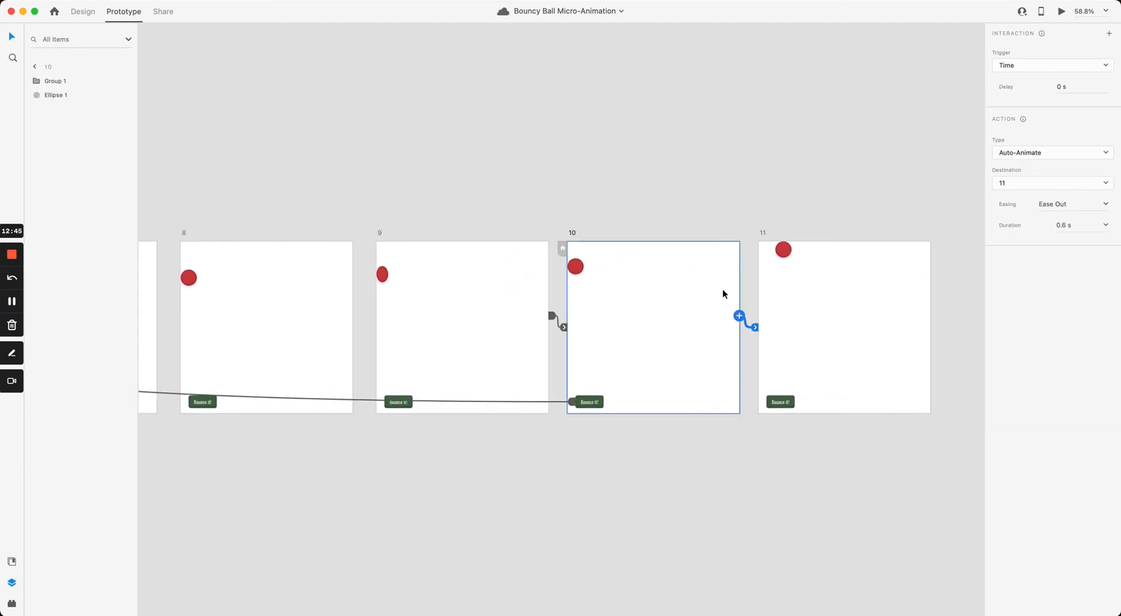
scroll(457, 220, down, 3)
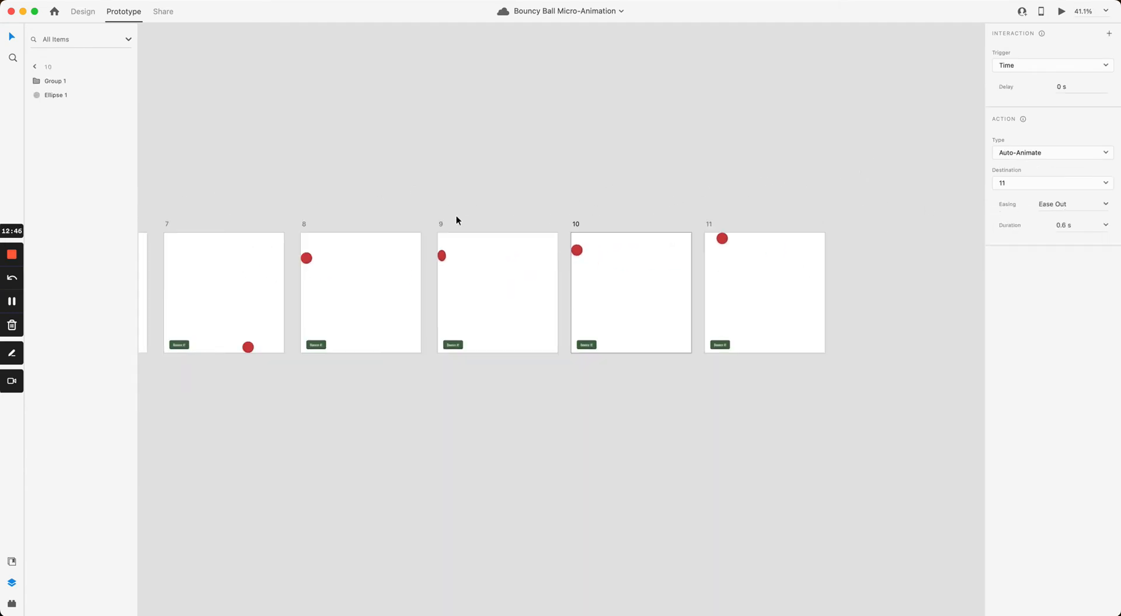
scroll(457, 220, left, 15)
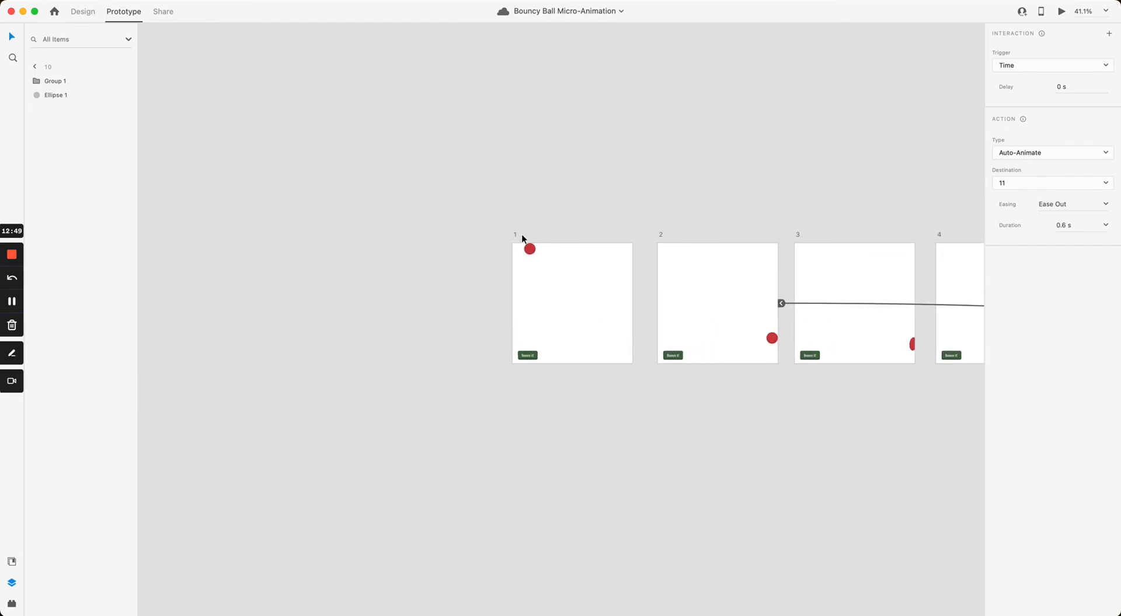
click(523, 238)
scroll(561, 230, up, 2)
scroll(606, 225, right, 5)
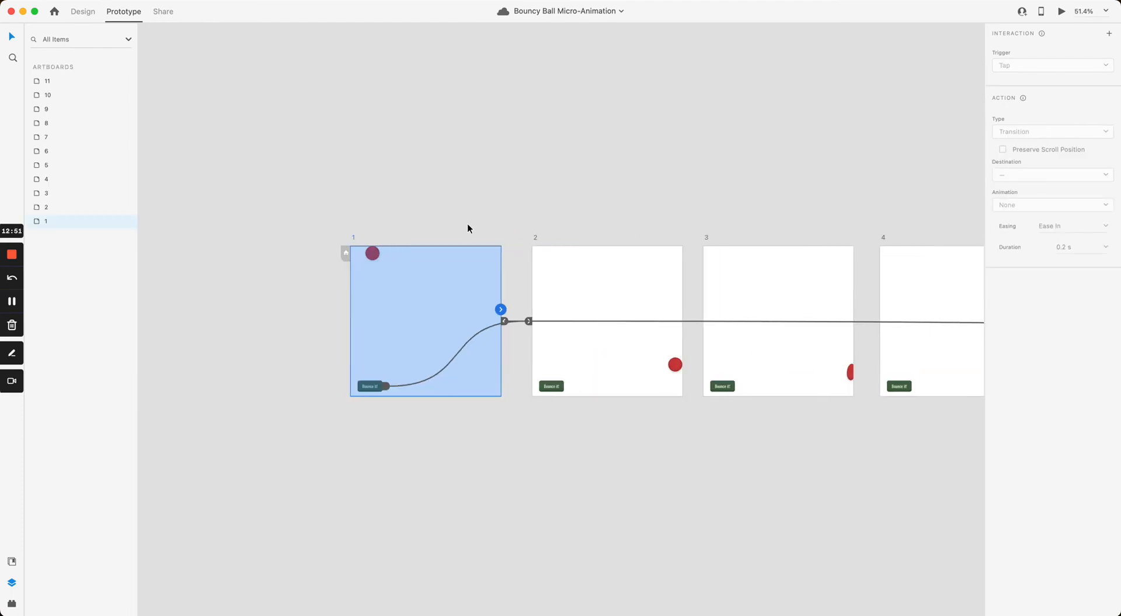
click(1062, 11)
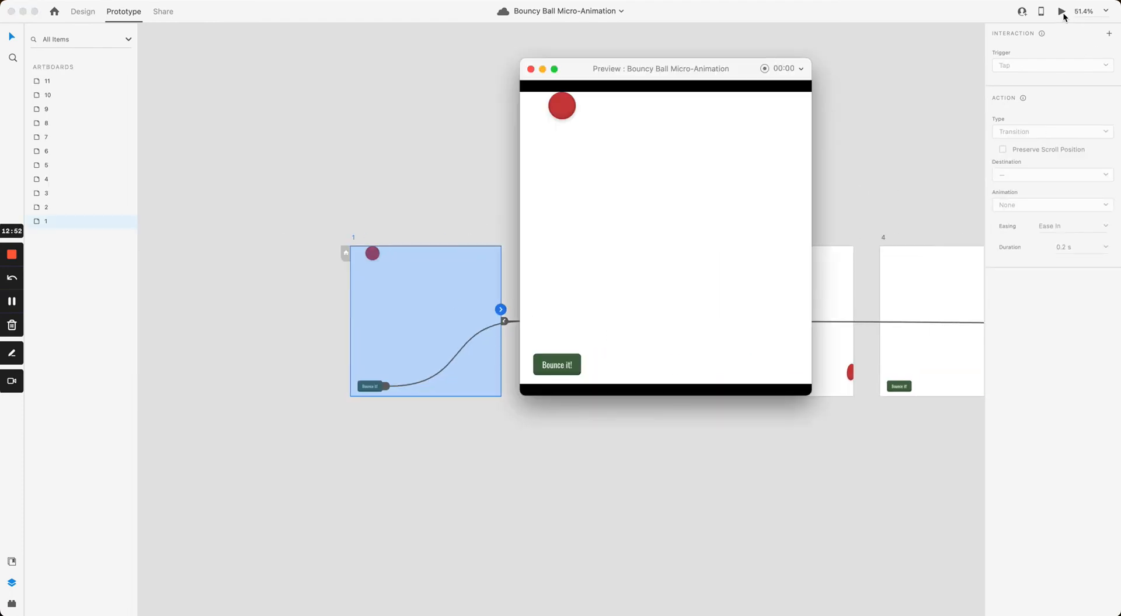
click(561, 367)
click(565, 368)
click(531, 69)
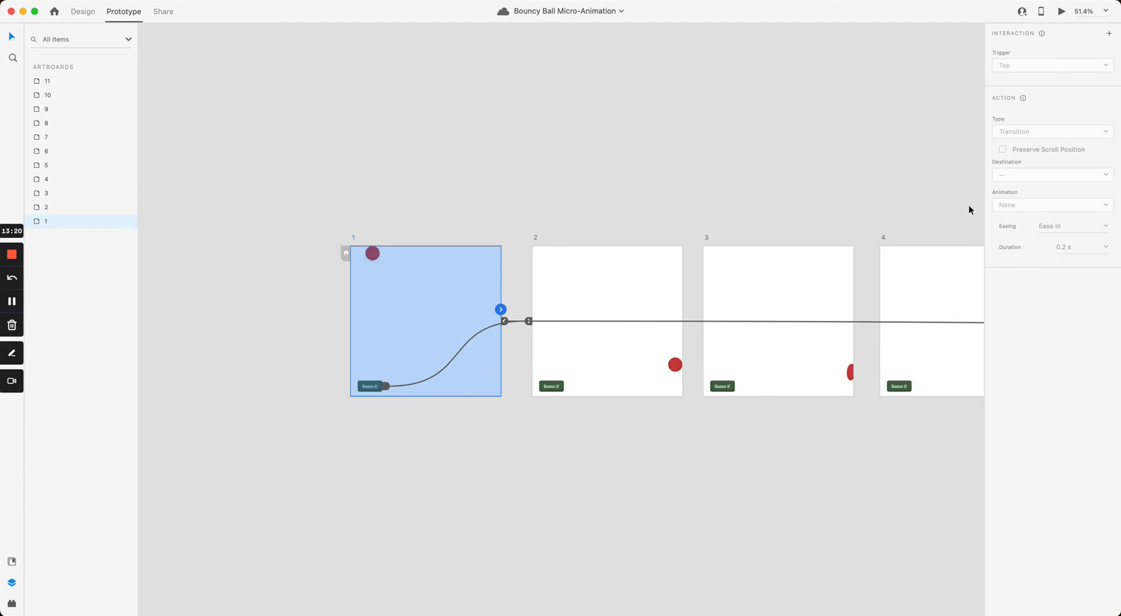
Step: Pan the canvas back across to bring artboards 1 to 5 into view
click(591, 185)
drag(590, 185, 428, 160)
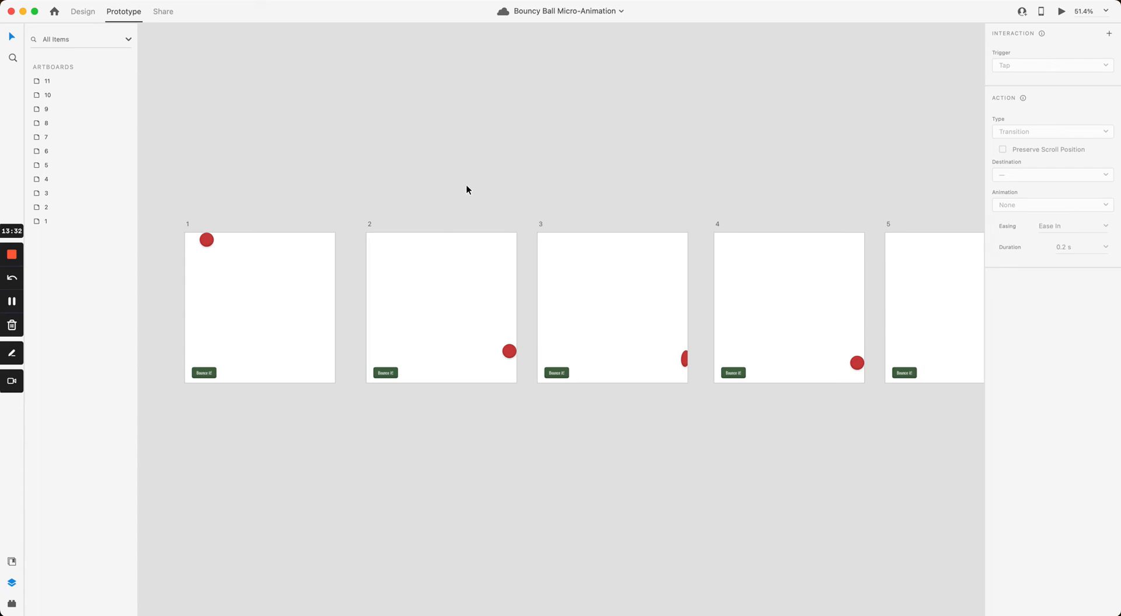
drag(487, 186, 525, 205)
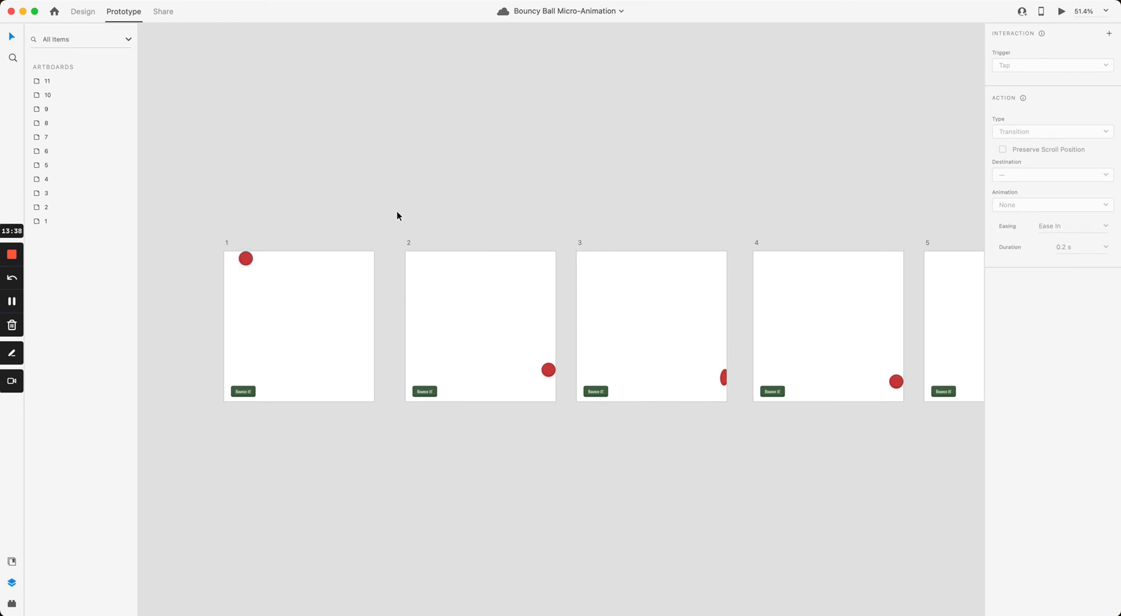
drag(397, 211, 462, 201)
Step: Zoom in on artboard 1's ball and Bounce it! button and return to the Design workspace
click(315, 380)
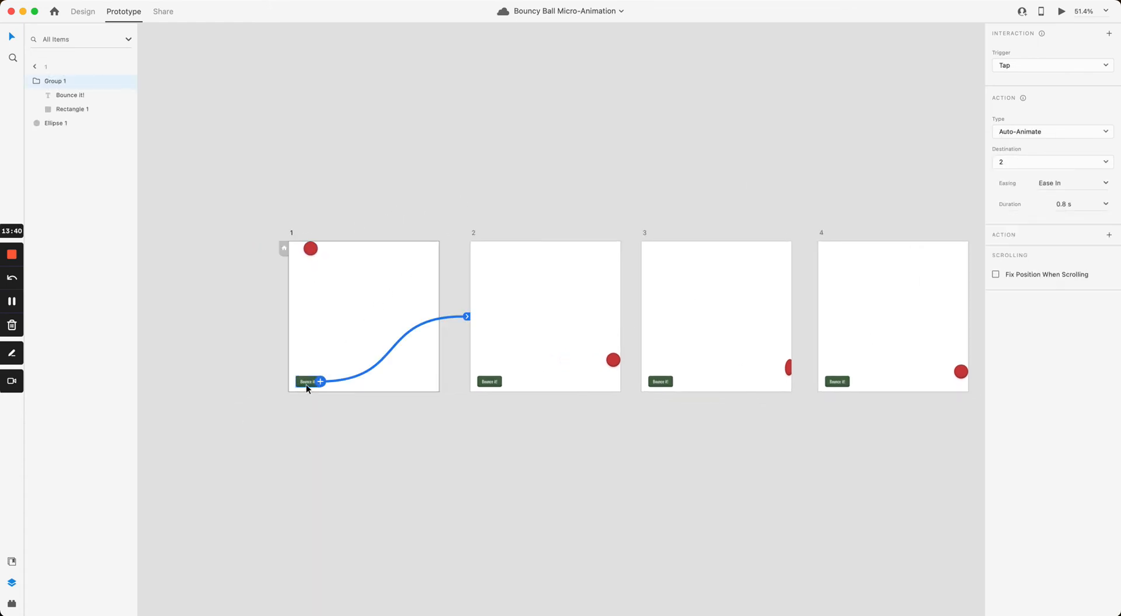
drag(307, 384, 383, 368)
scroll(372, 384, up, 5)
scroll(378, 371, up, 3)
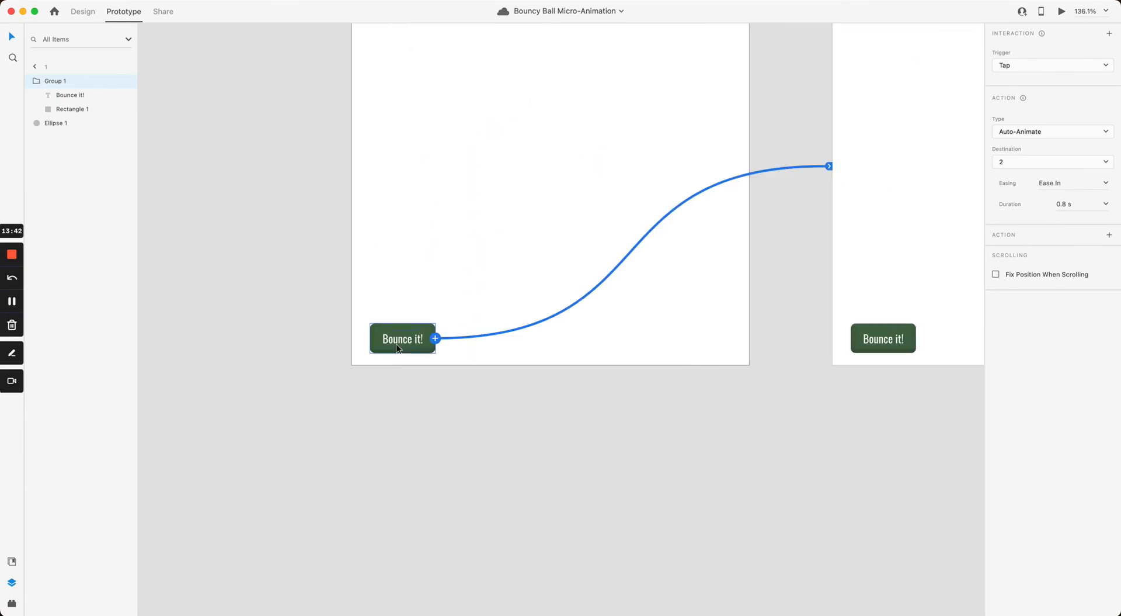
drag(408, 402, 663, 455)
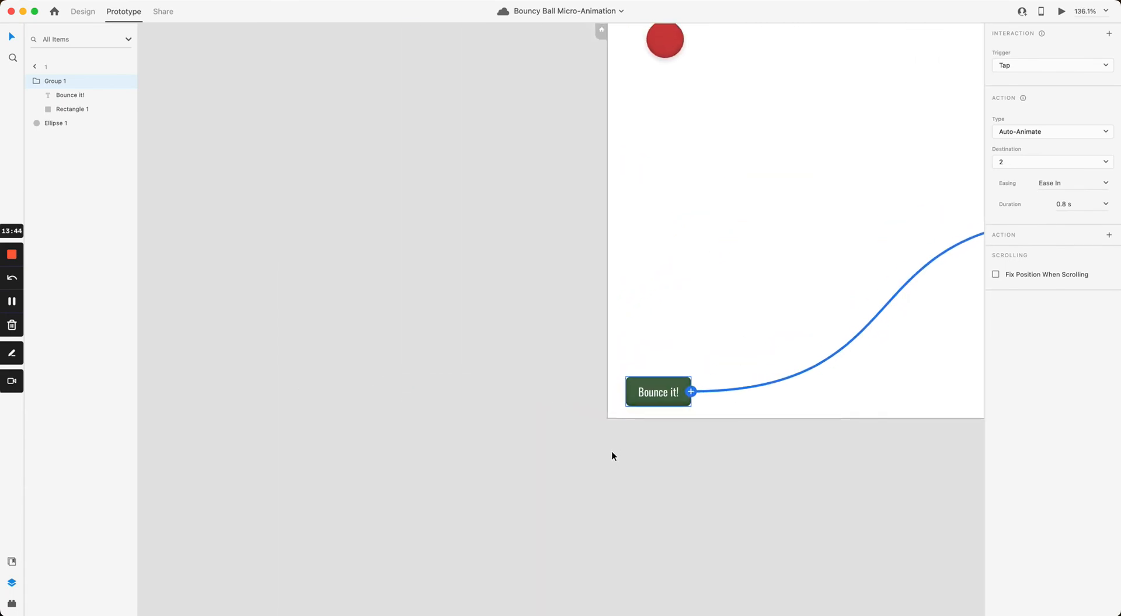
click(611, 450)
click(83, 11)
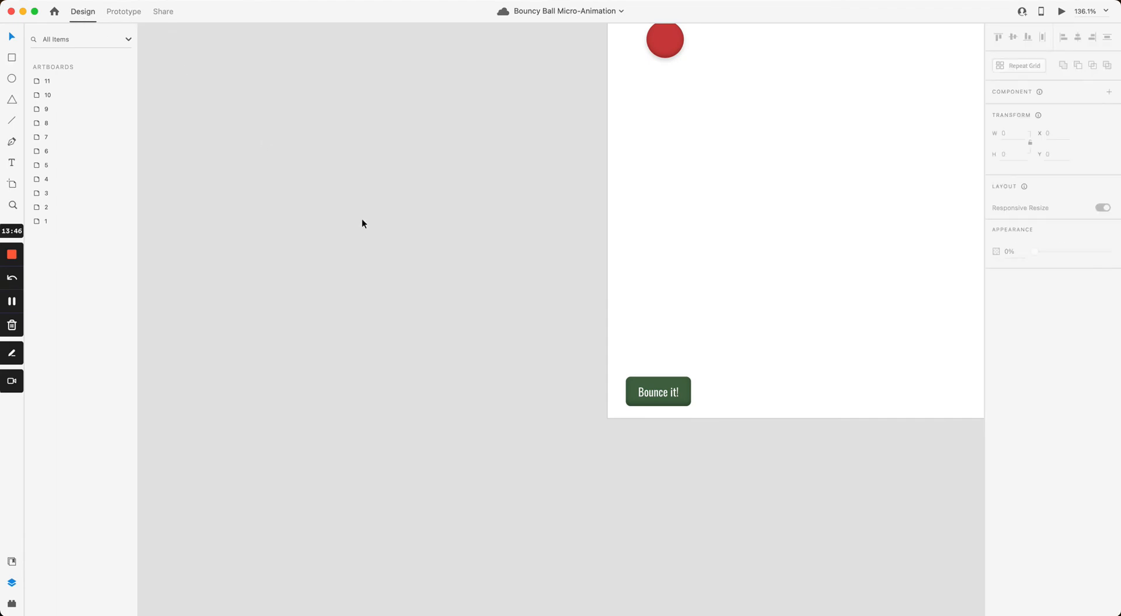
Step: Move the grouped Bounce it! button onto the pasteboard and make it main component Component 2
click(645, 390)
alt+drag(645, 390, 296, 316)
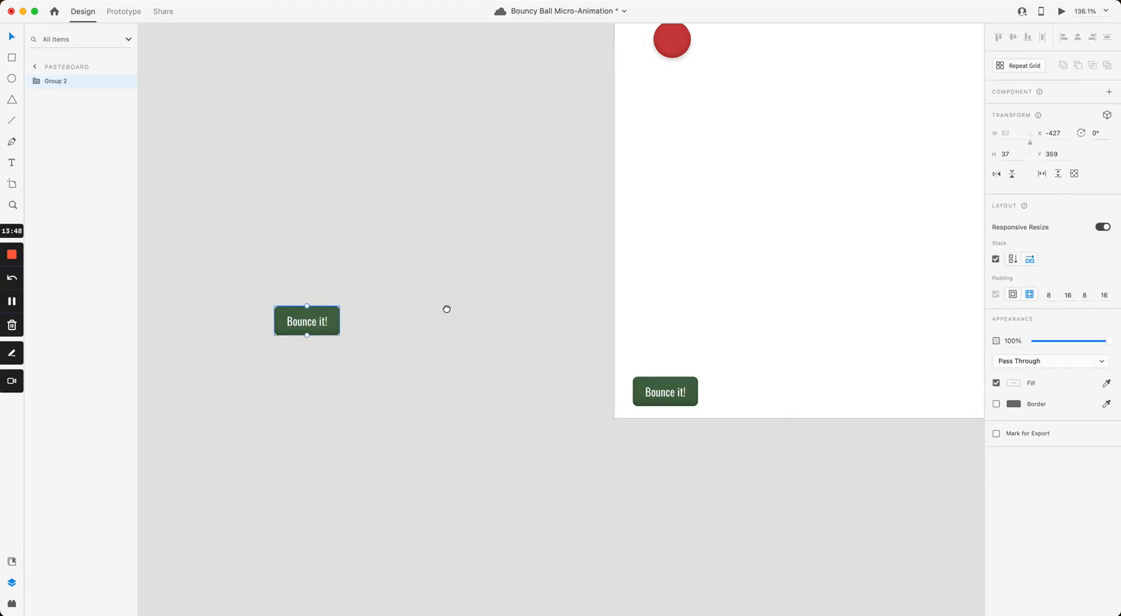
scroll(526, 327, left, 10)
drag(669, 350, 590, 231)
scroll(492, 250, up, 5)
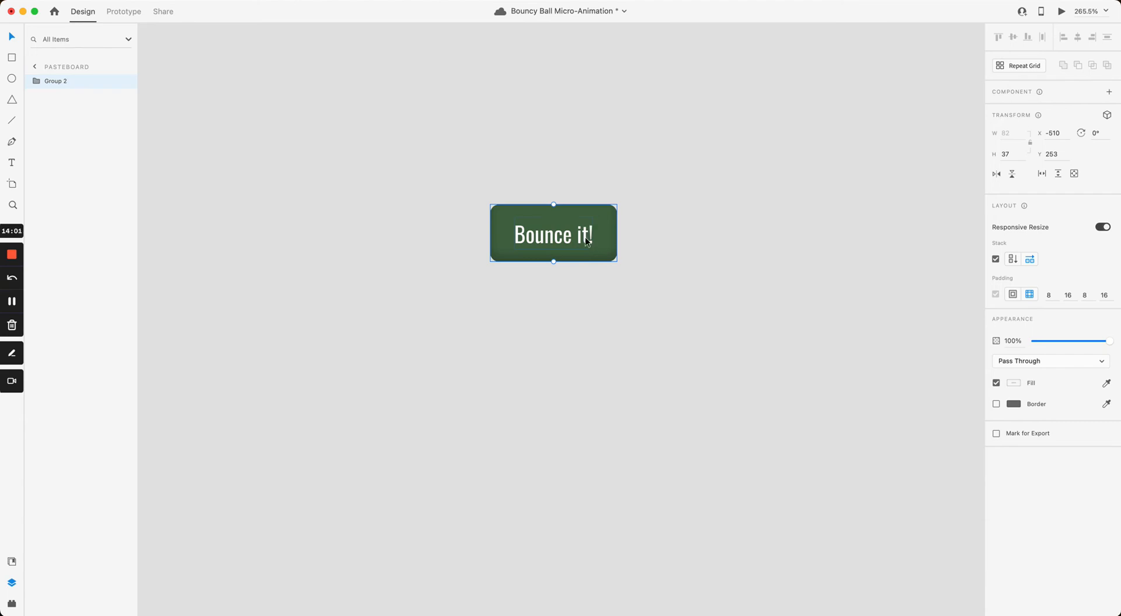
drag(590, 232, 472, 202)
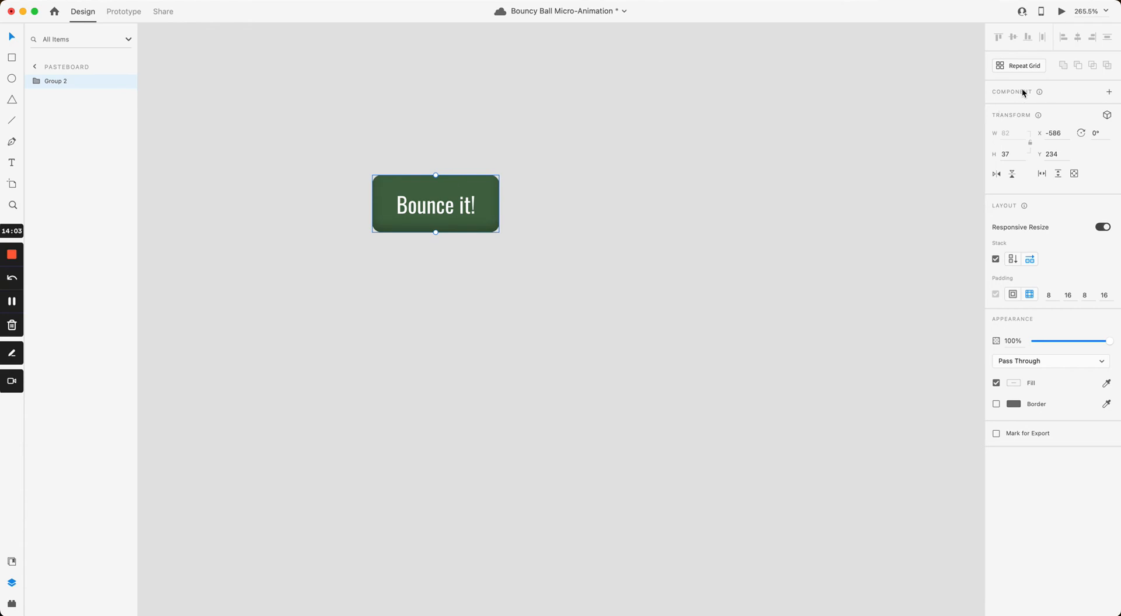
click(1109, 92)
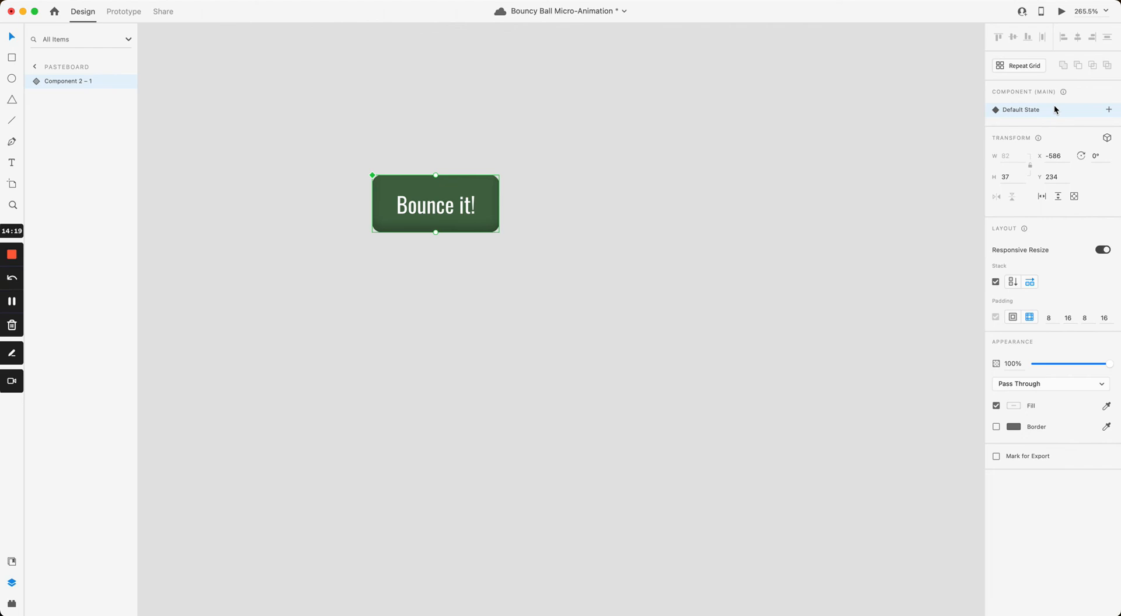
Step: Save the document and add a Hover State to the Bounce it! component
key(super+s)
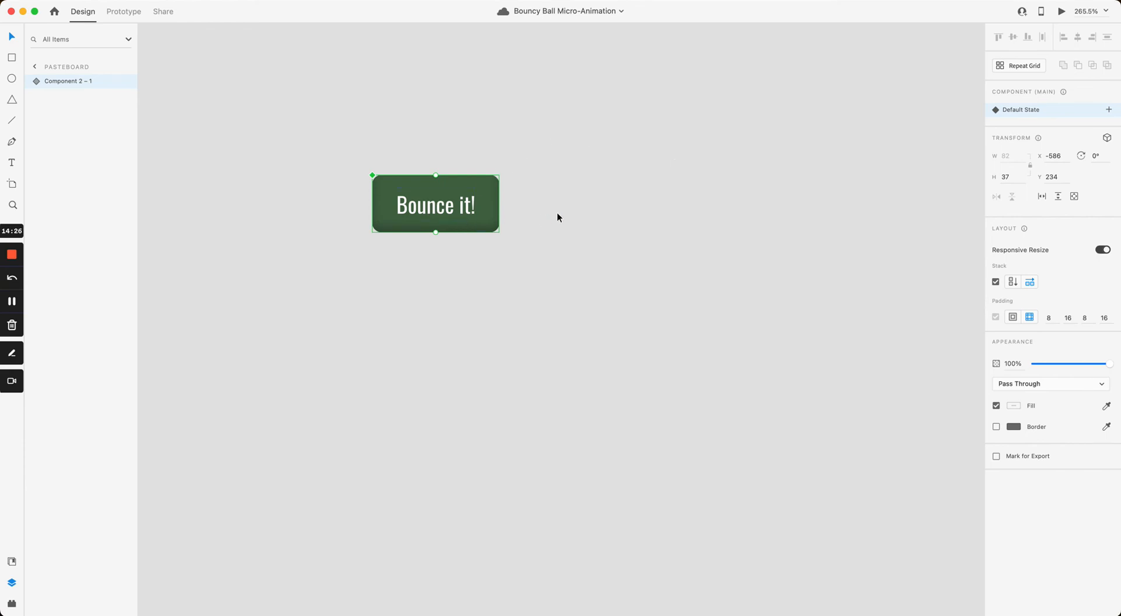
drag(475, 216, 587, 200)
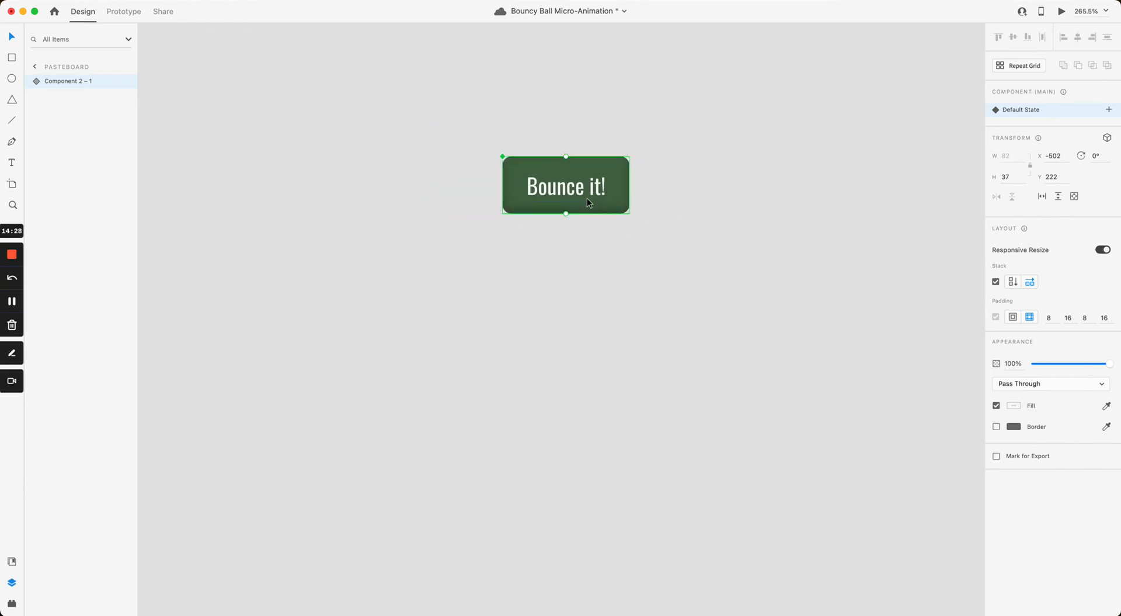
click(1110, 110)
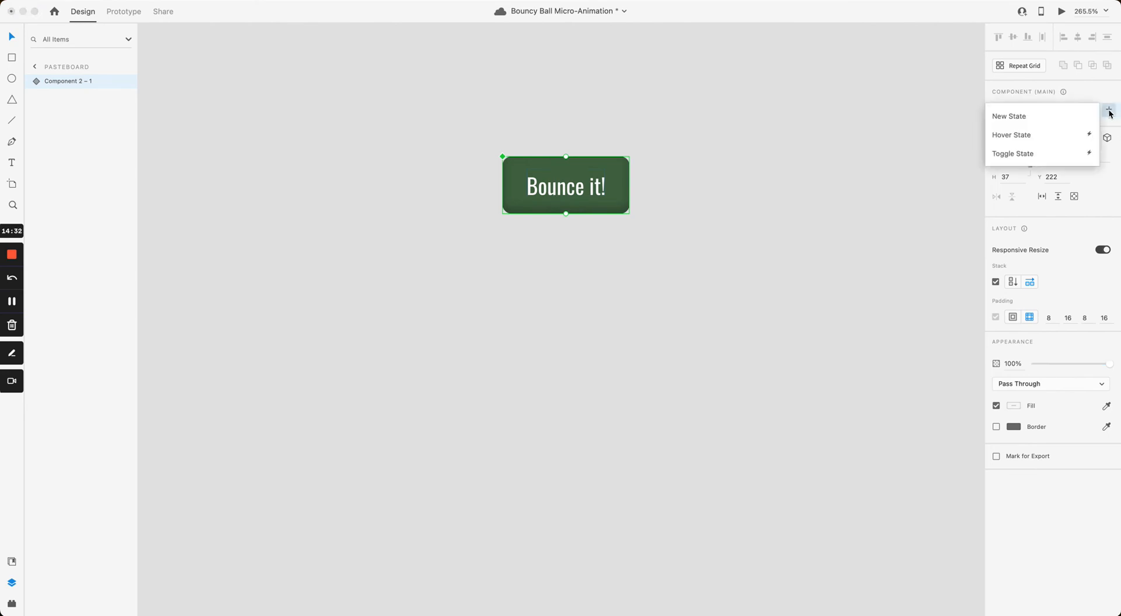
click(1047, 135)
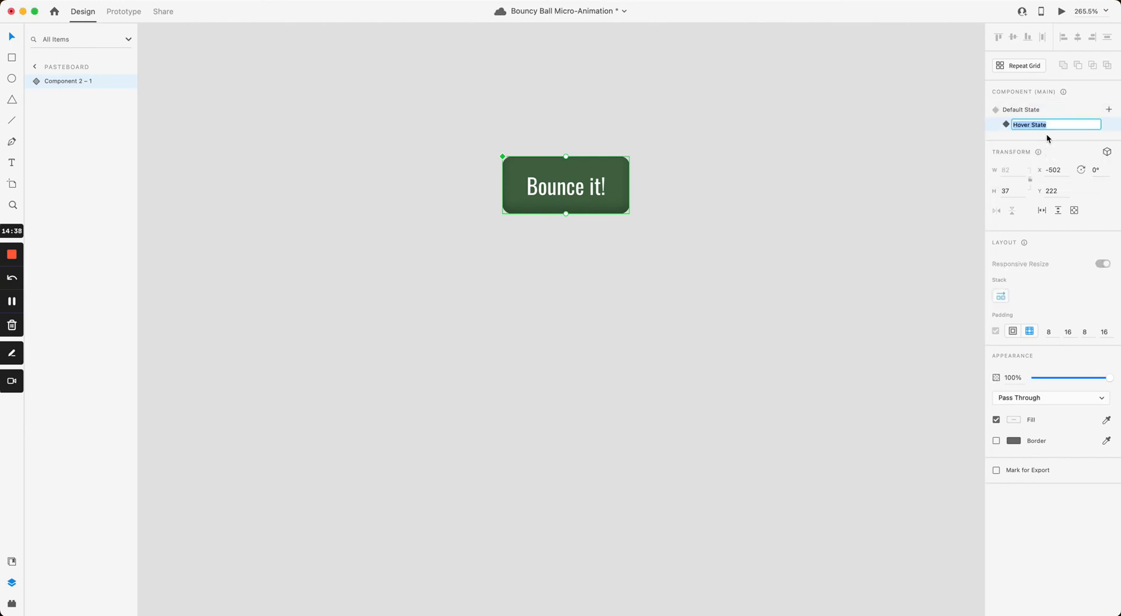
click(1007, 125)
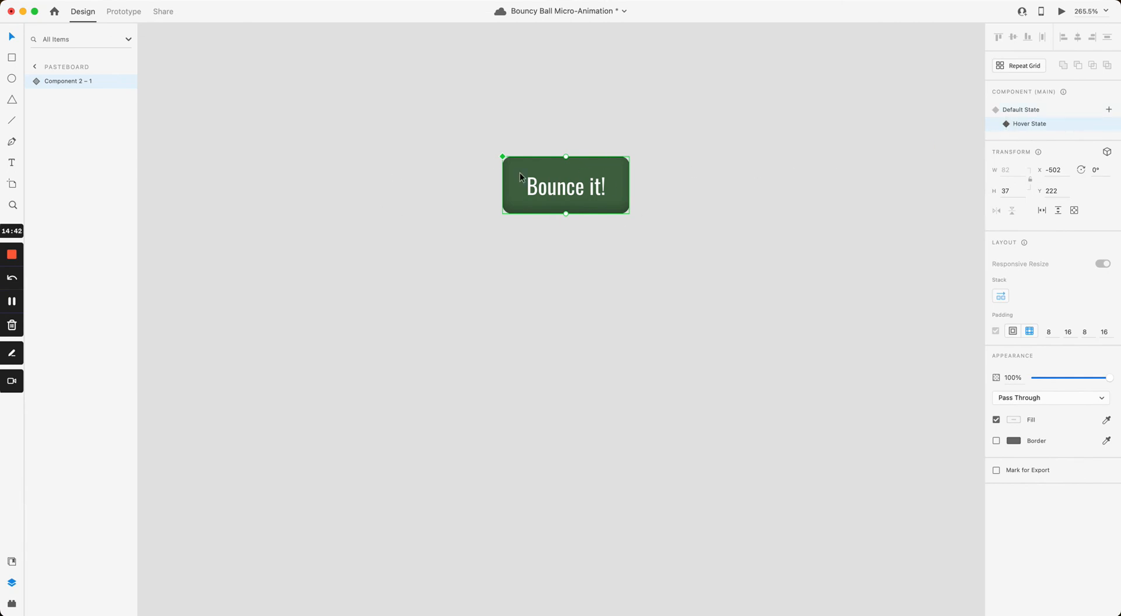
drag(547, 183, 468, 191)
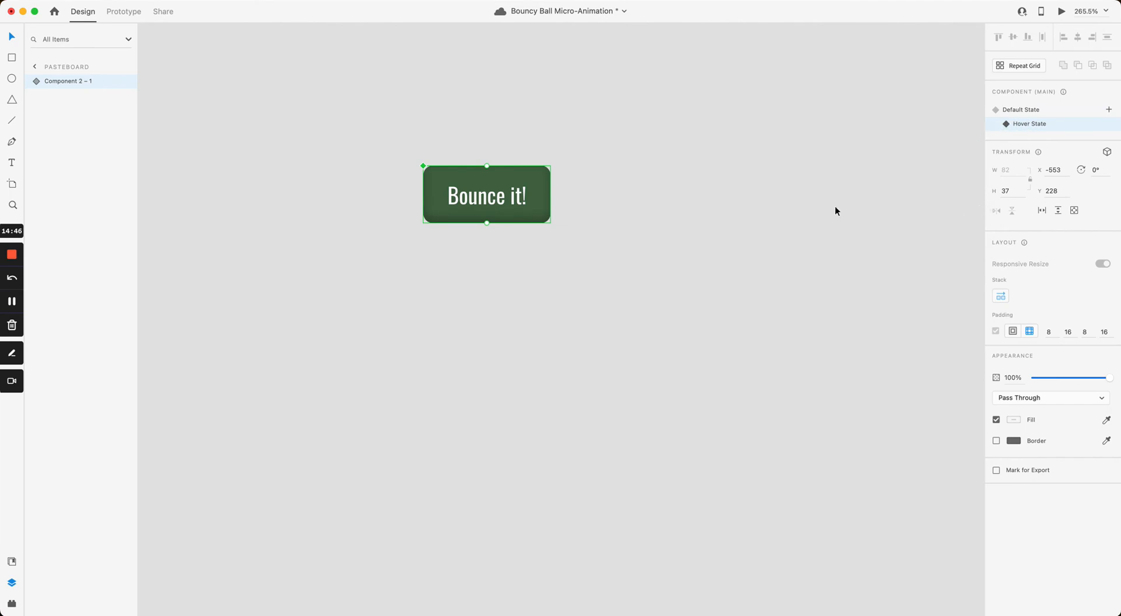
Step: Set the Hover State rectangle's fill to darker green #2E4D2F
double_click(546, 205)
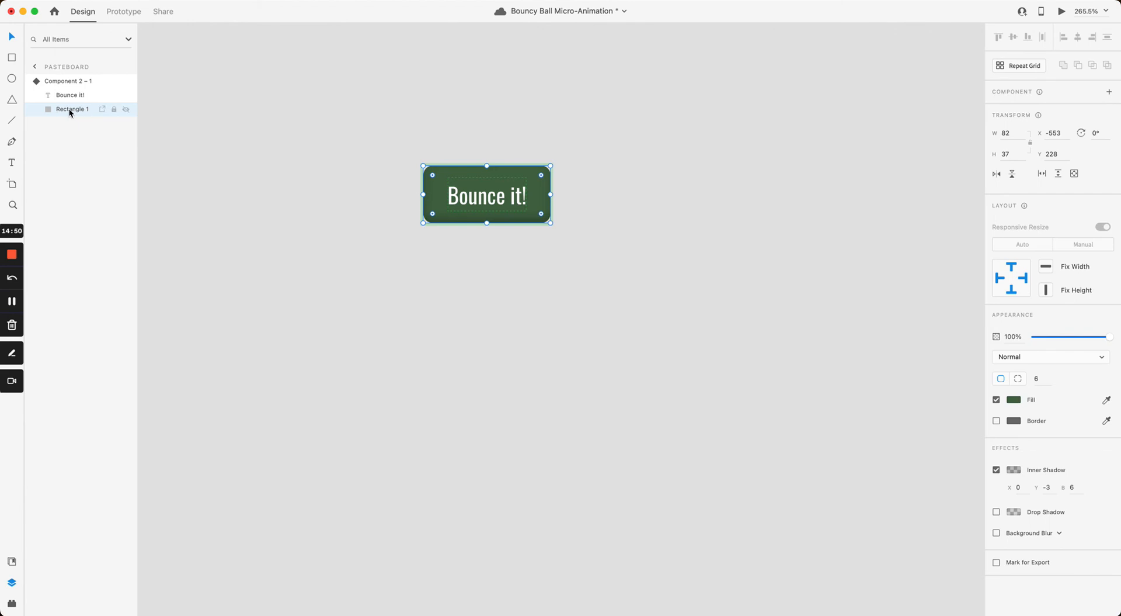
click(1017, 401)
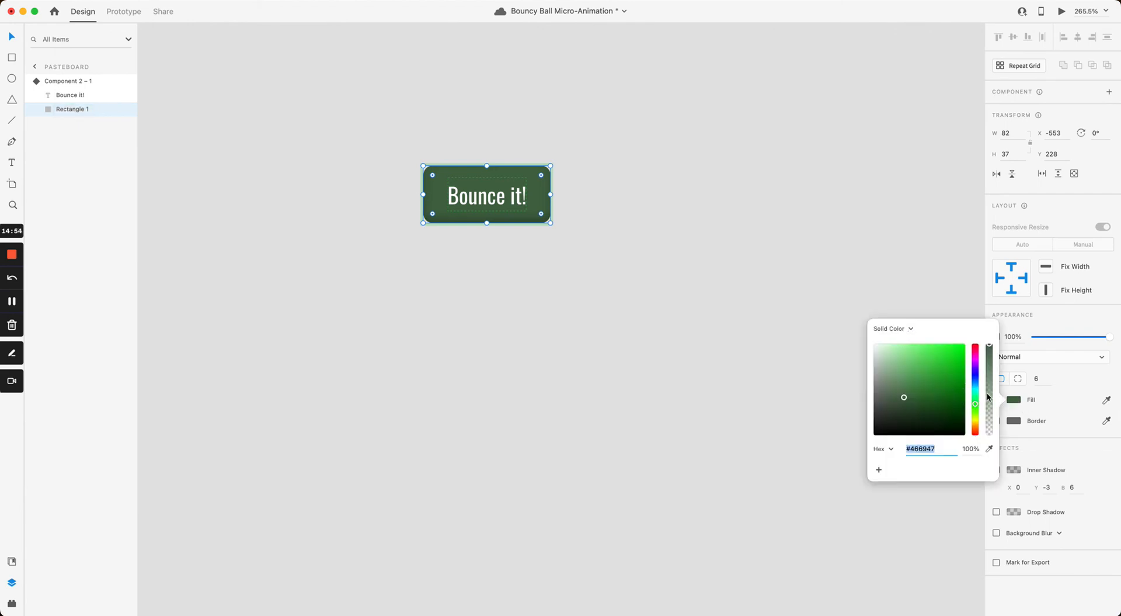
click(911, 405)
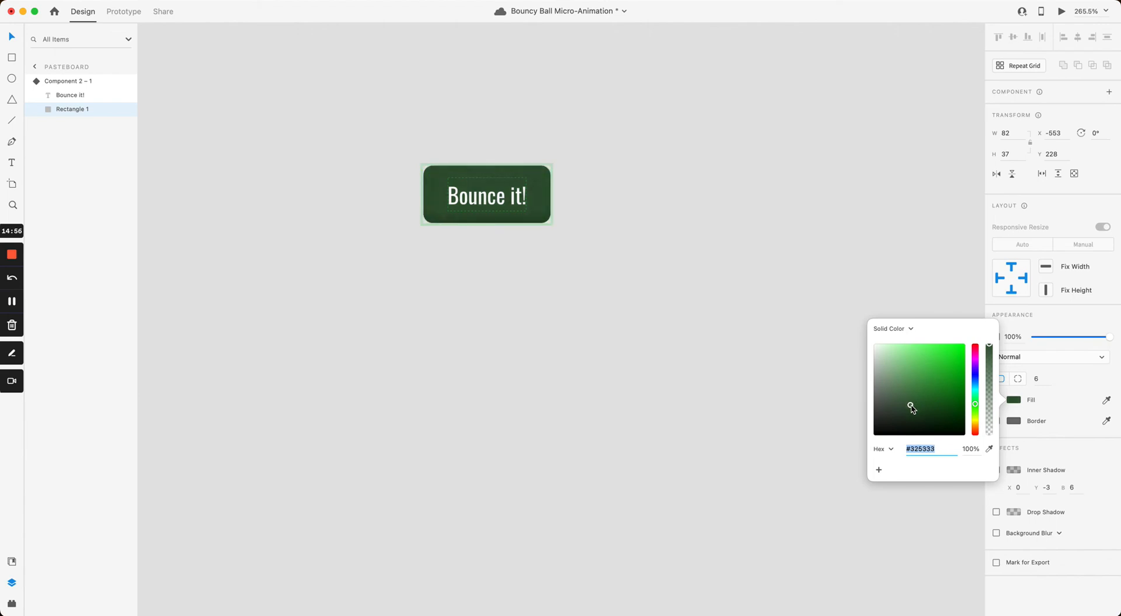
drag(912, 407, 912, 410)
click(879, 251)
Step: Toggle between Default and Hover State to compare the button's two greens
click(471, 182)
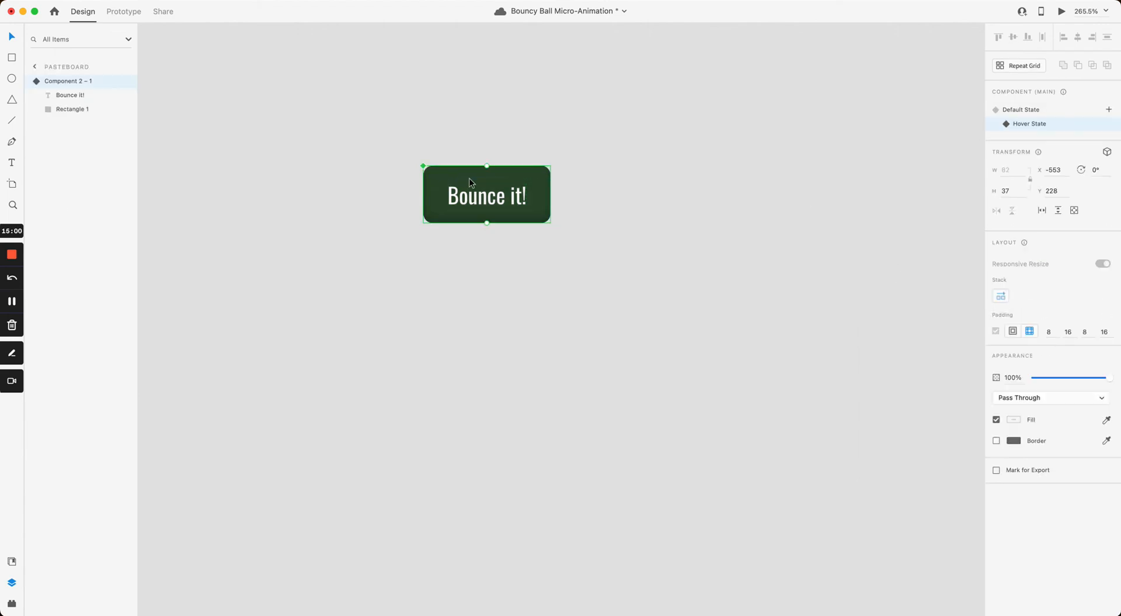
click(1030, 114)
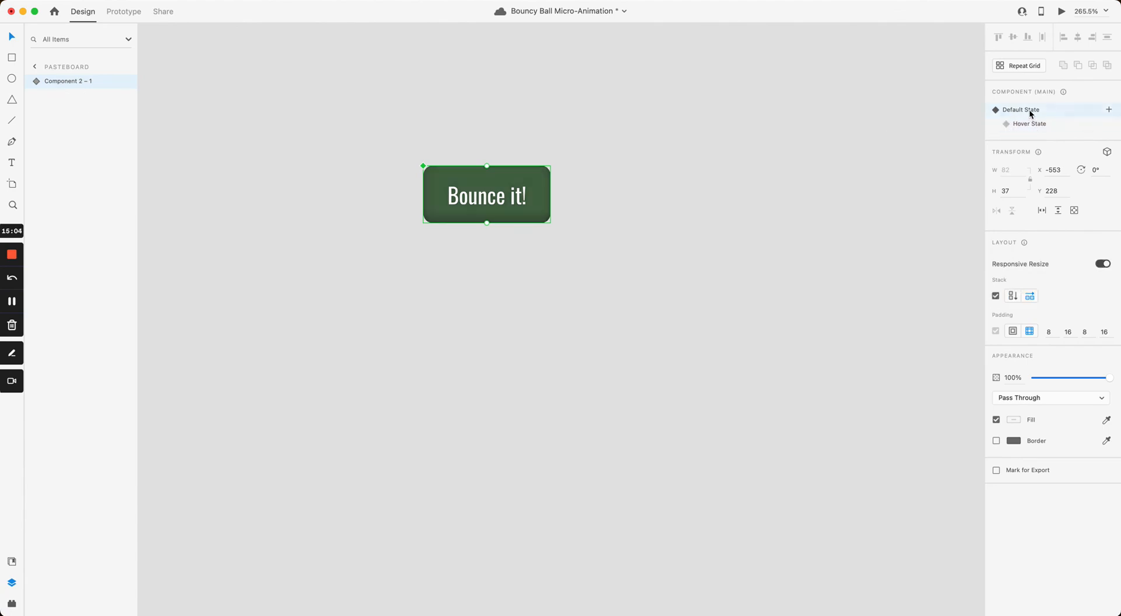
click(1029, 124)
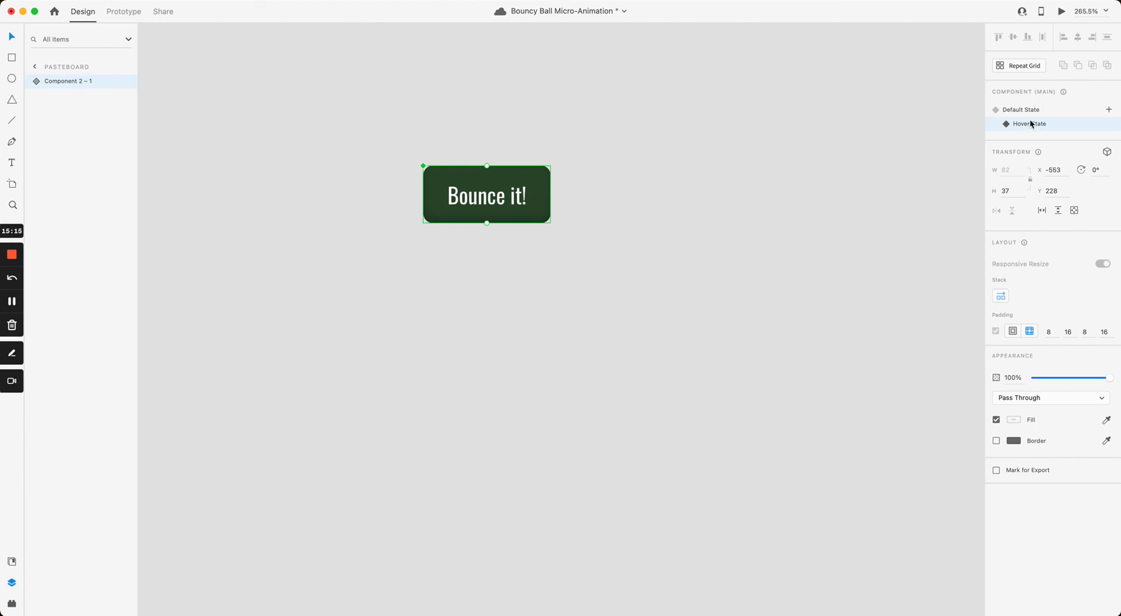
click(1028, 109)
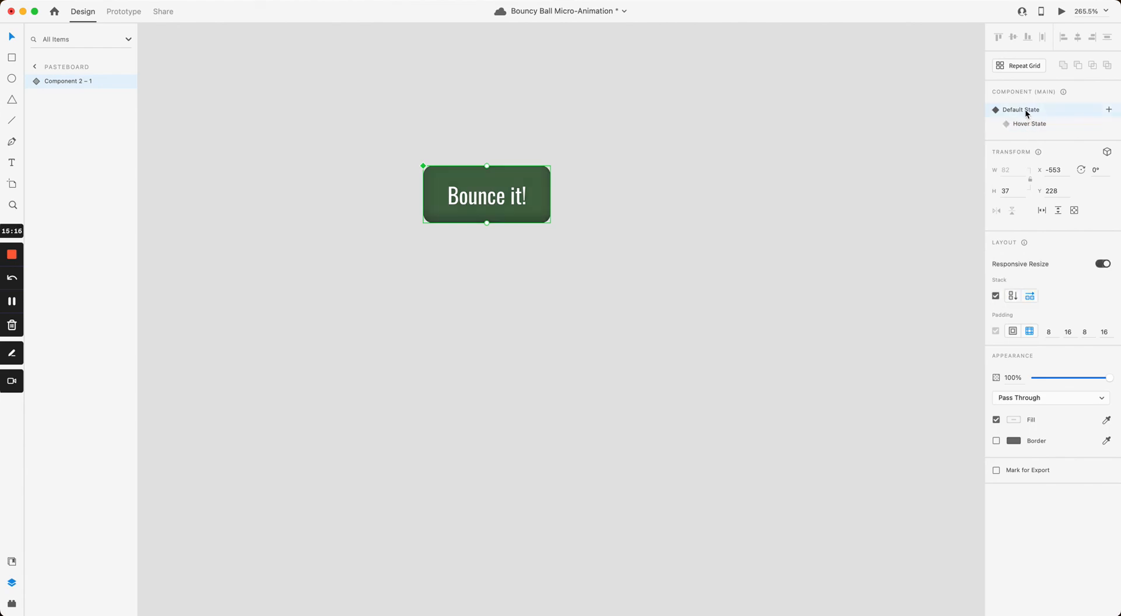
Step: Switch to prototyping and check the component's Hover and Default states
click(139, 13)
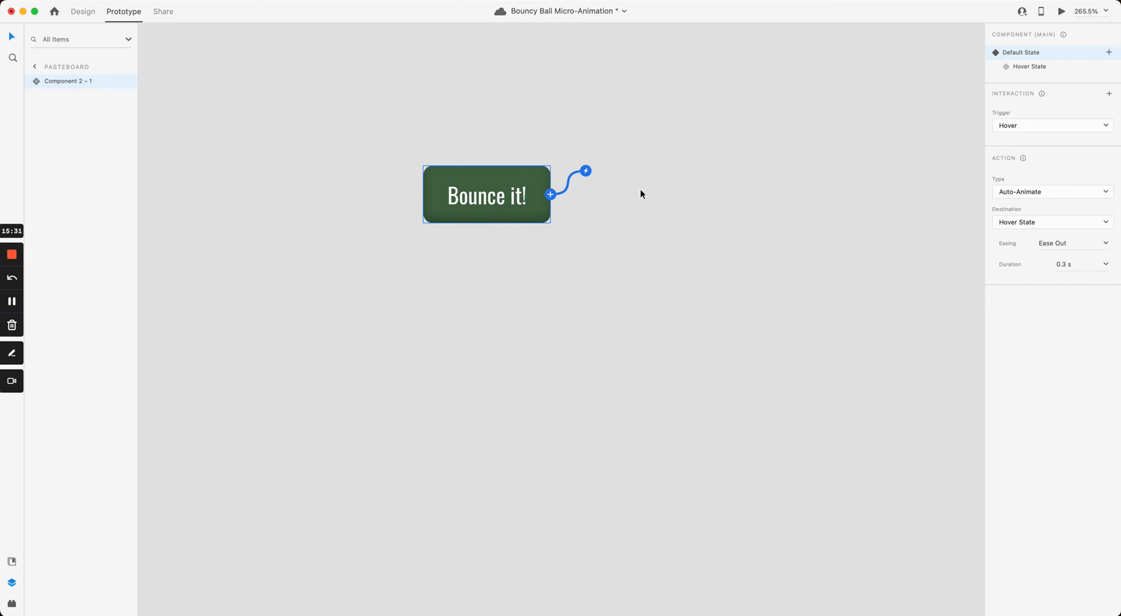
click(1025, 65)
click(1025, 53)
Step: Duplicate the Bounce it! component and place the copy on artboard 1 beside the existing button
scroll(699, 201, down, 5)
click(708, 198)
click(598, 207)
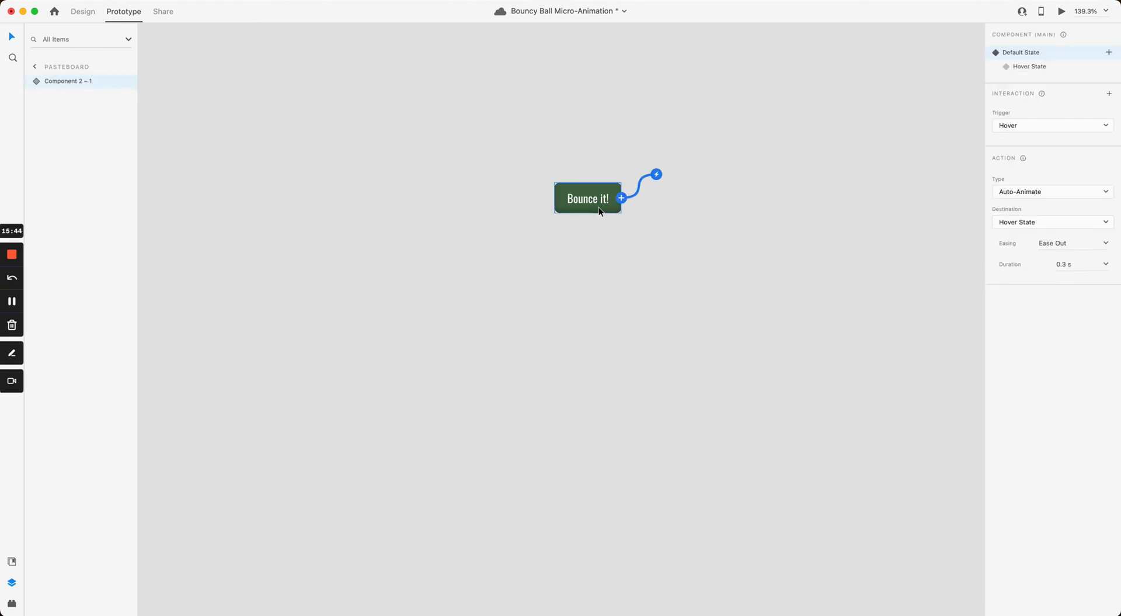
drag(584, 197, 894, 423)
drag(757, 298, 183, 105)
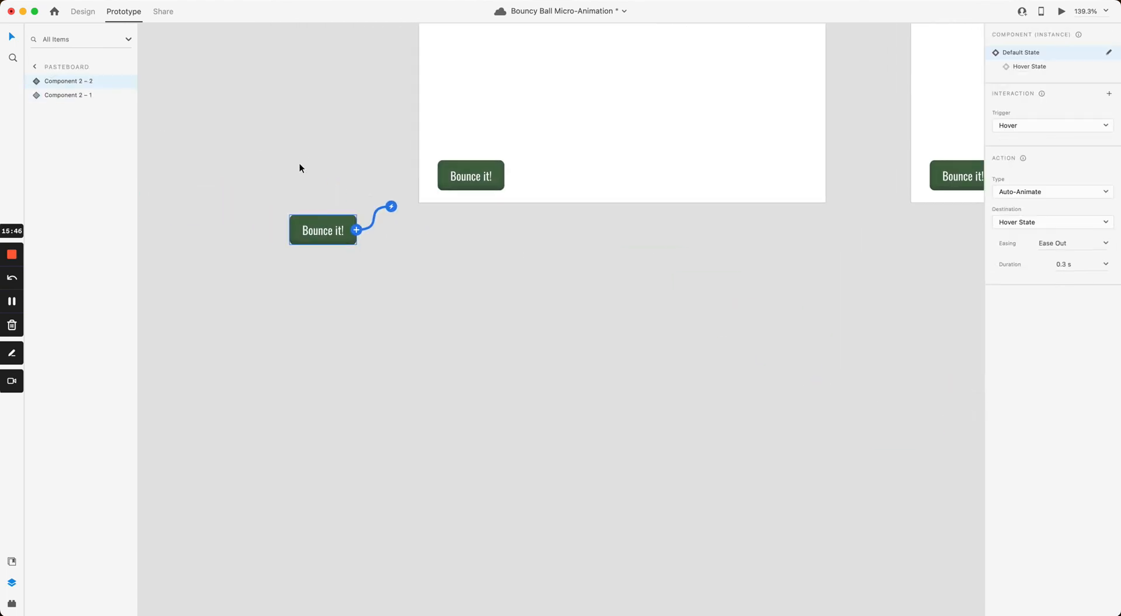
drag(320, 229, 673, 264)
click(429, 253)
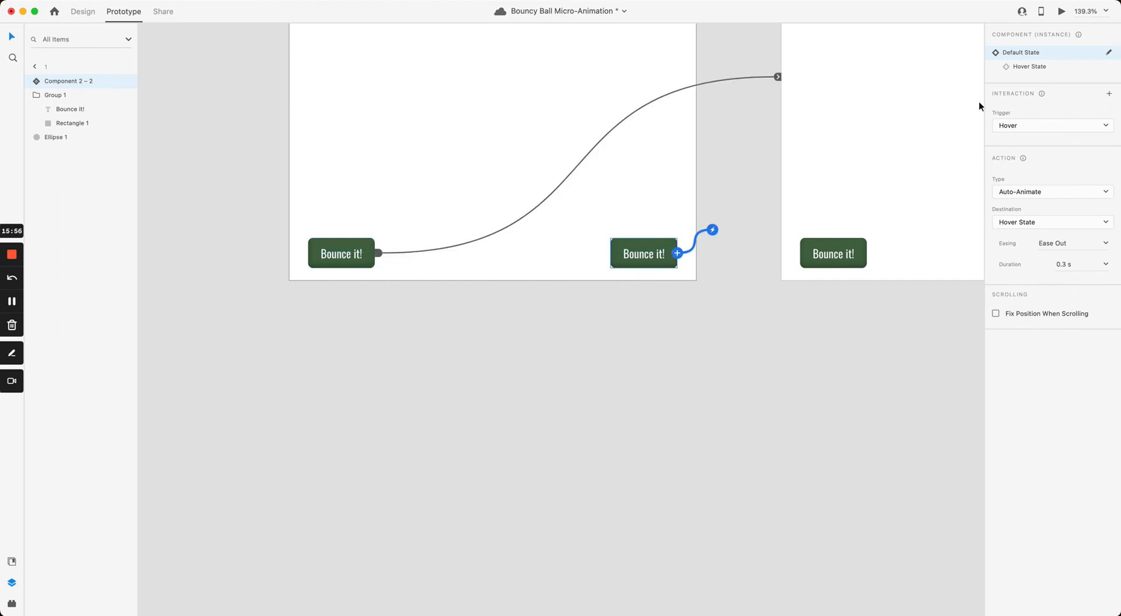
click(557, 202)
Step: Launch the Desktop Preview of artboard 1 showing the red ball and two Bounce it! buttons
click(1062, 12)
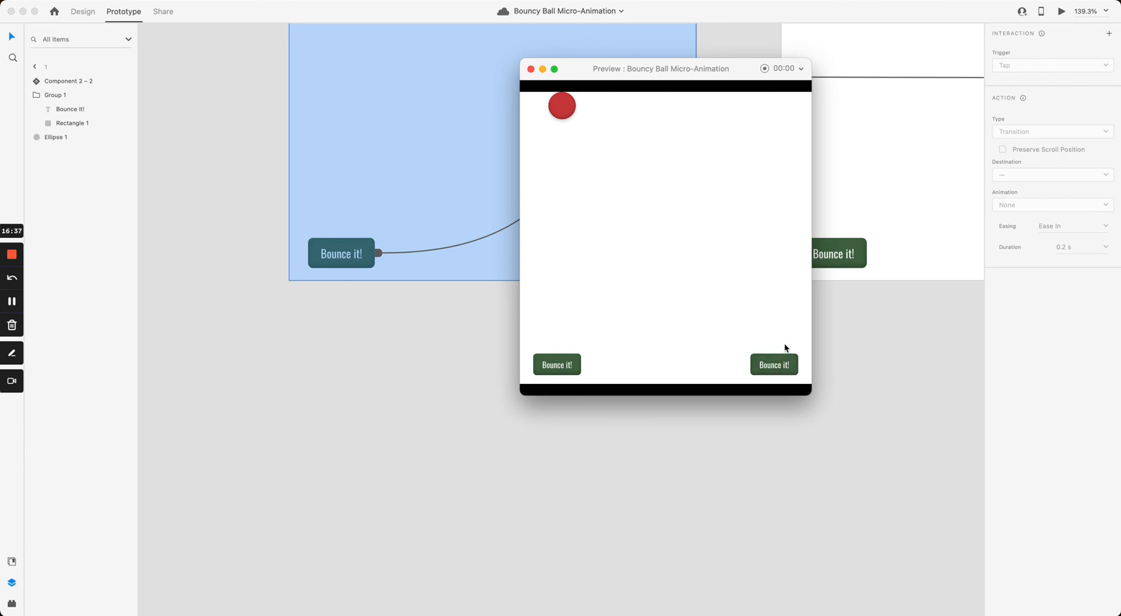
Step: Close the preview, then zoom out and pan to show artboards 1 to 7 of the bounce sequence
click(529, 68)
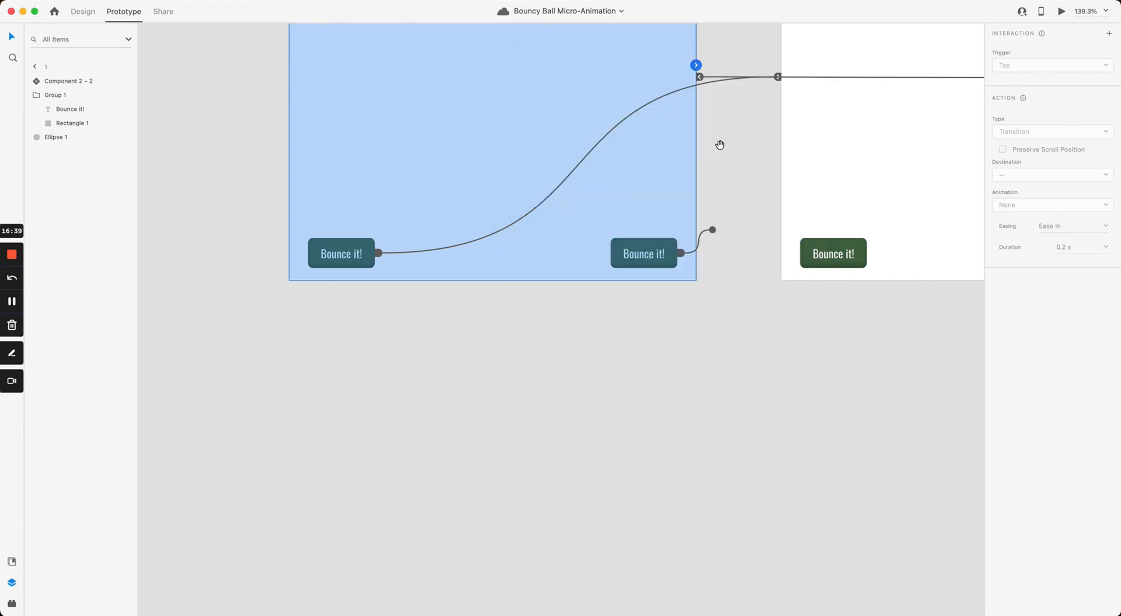
scroll(720, 145, down, 5)
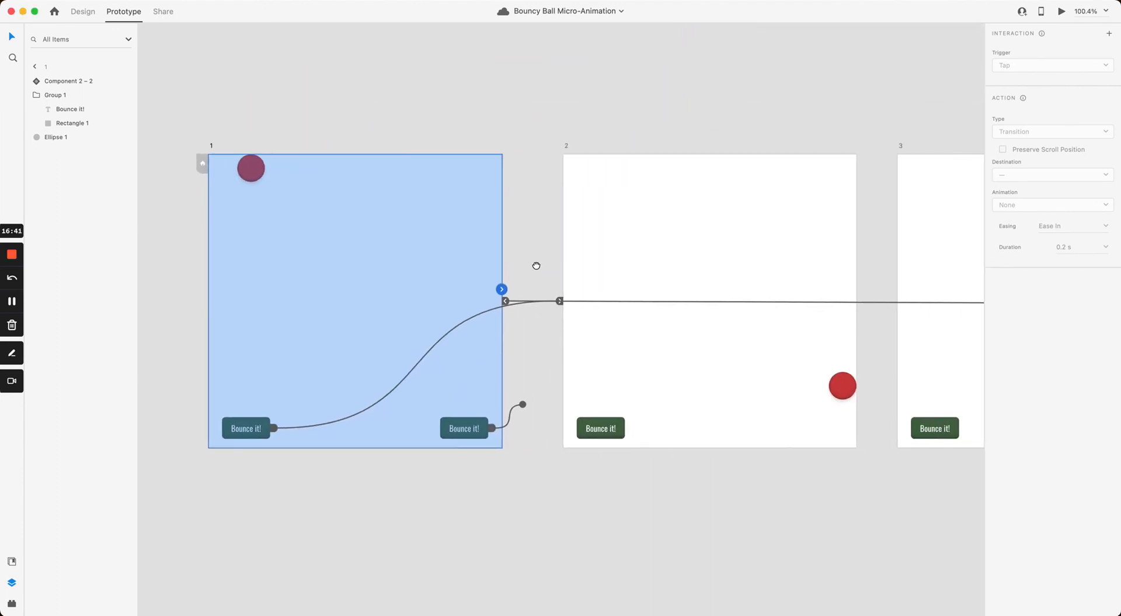
scroll(537, 266, down, 5)
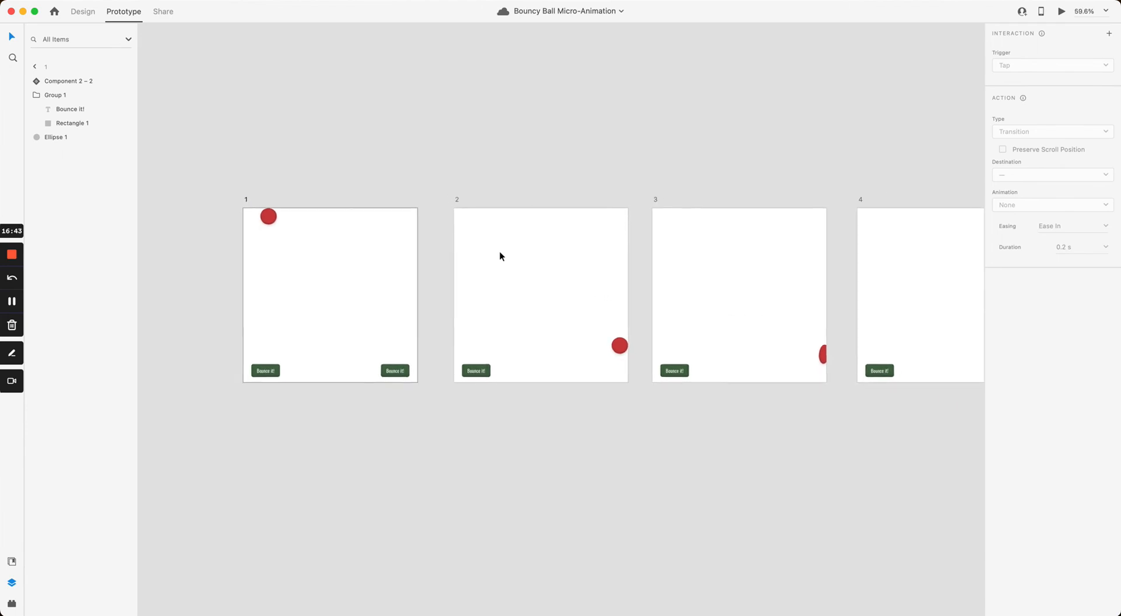
scroll(471, 243, right, 2)
scroll(517, 243, down, 3)
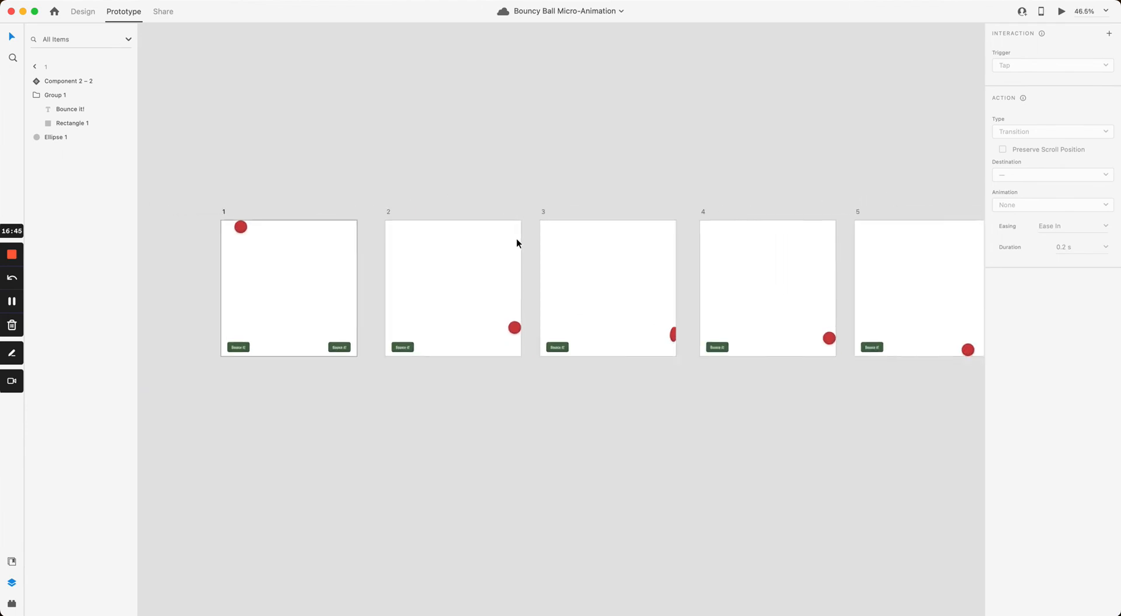
scroll(517, 243, down, 1)
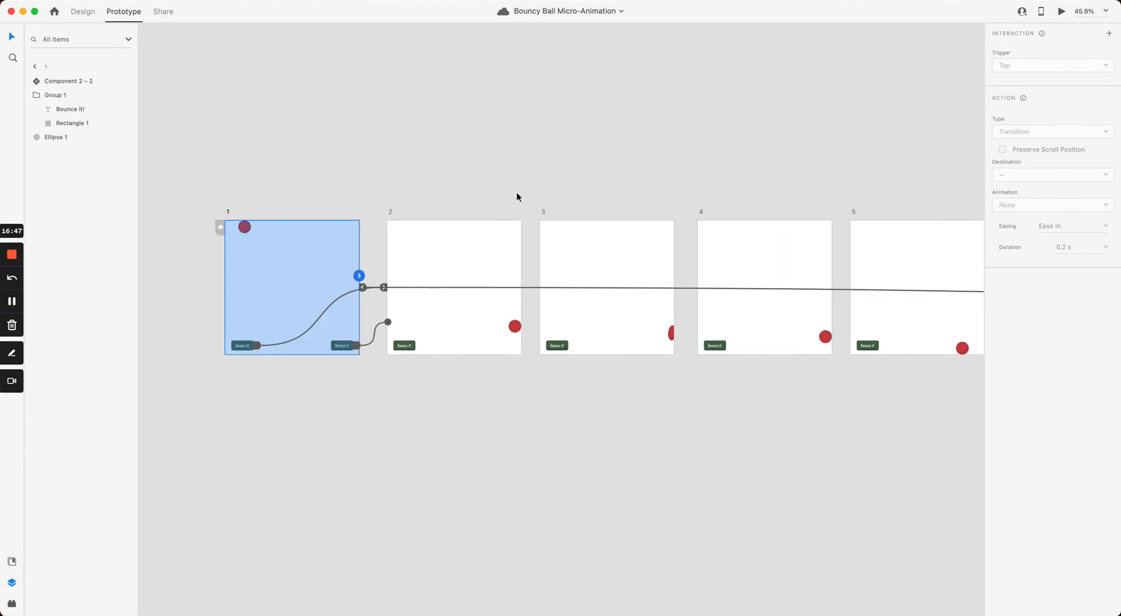
drag(527, 189, 476, 218)
scroll(471, 215, down, 3)
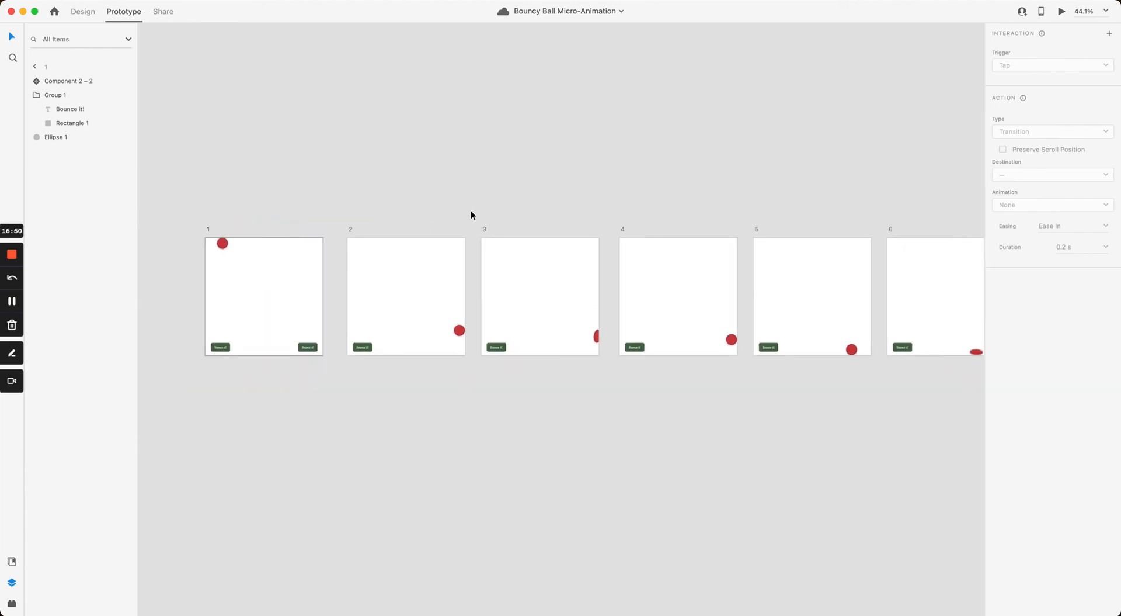
drag(546, 198, 521, 203)
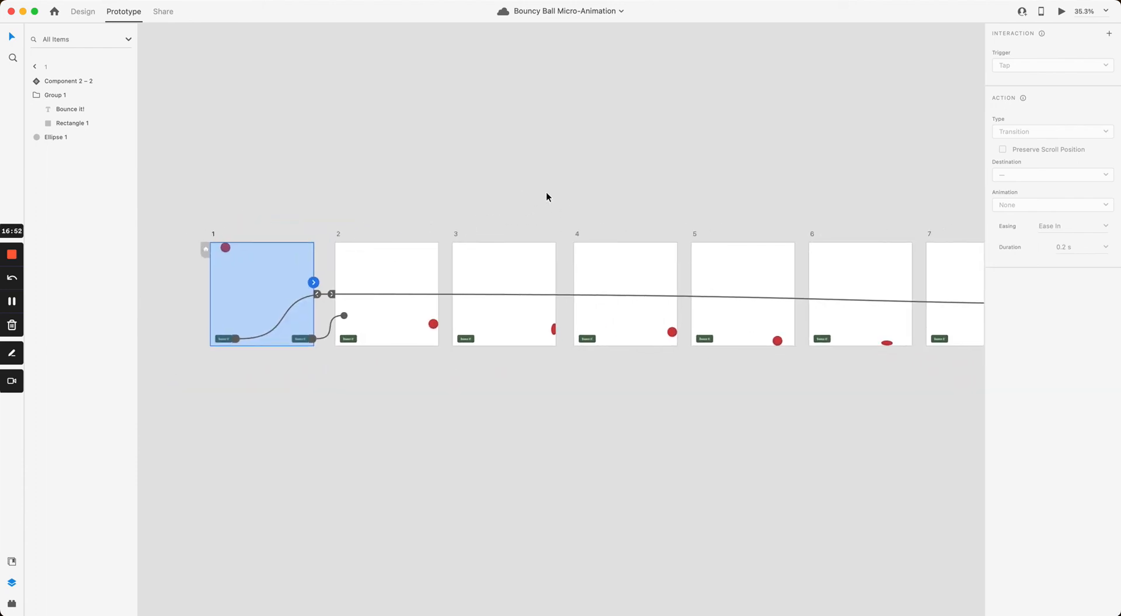